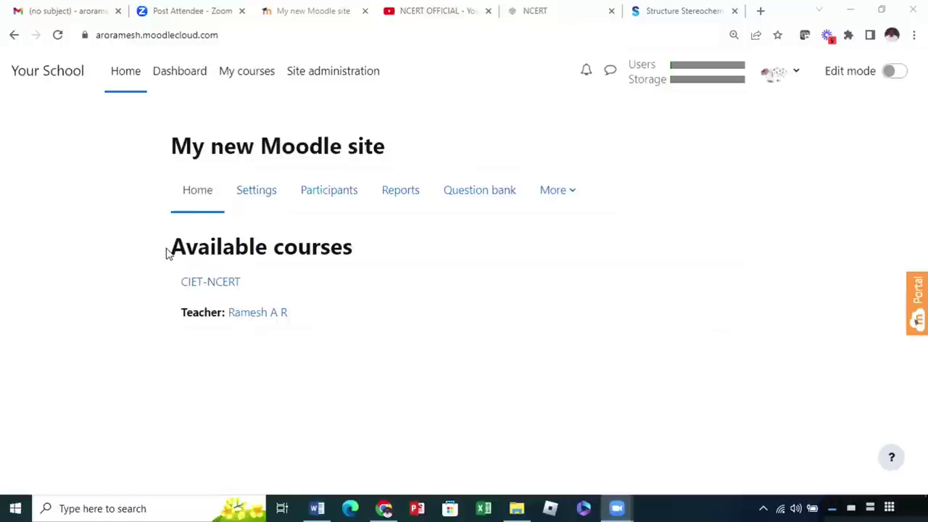
Open the CIET-NCERT course from the site's list of available courses
left_click_drag(166, 253, 369, 260)
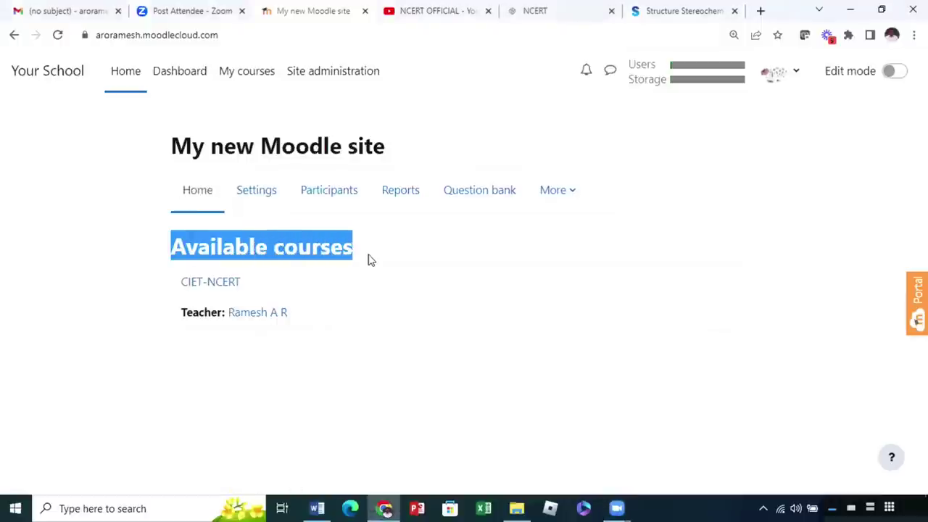
left_click(325, 278)
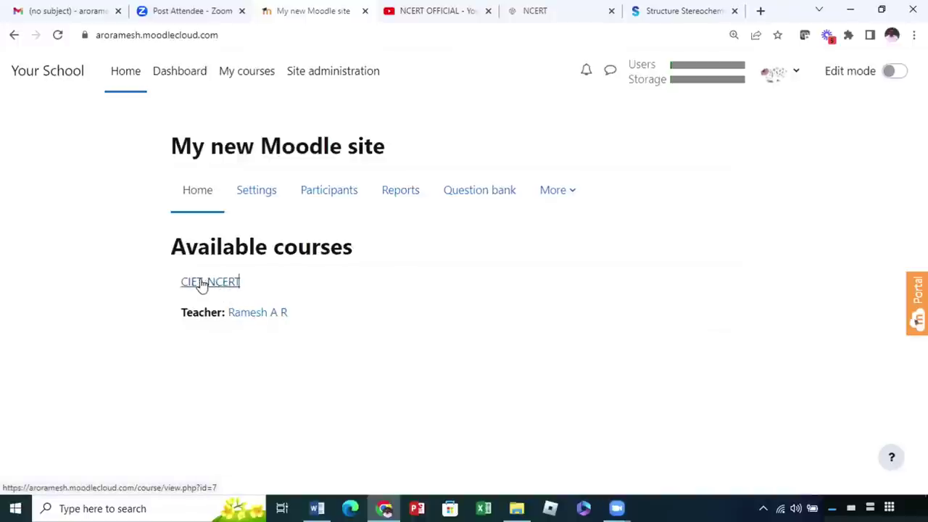
left_click(207, 284)
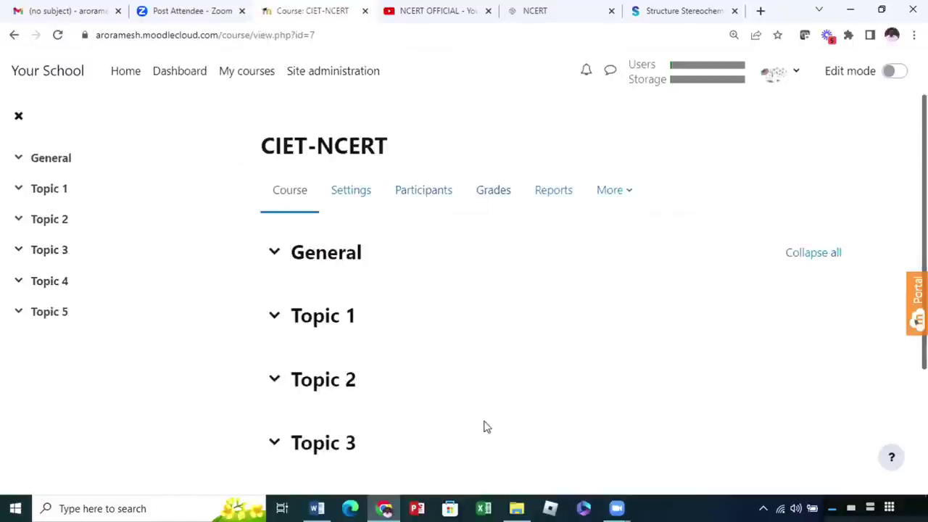
Turn on edit mode for the CIET-NCERT course
scroll(464, 405, "down", 2)
scroll(395, 260, "down", 1)
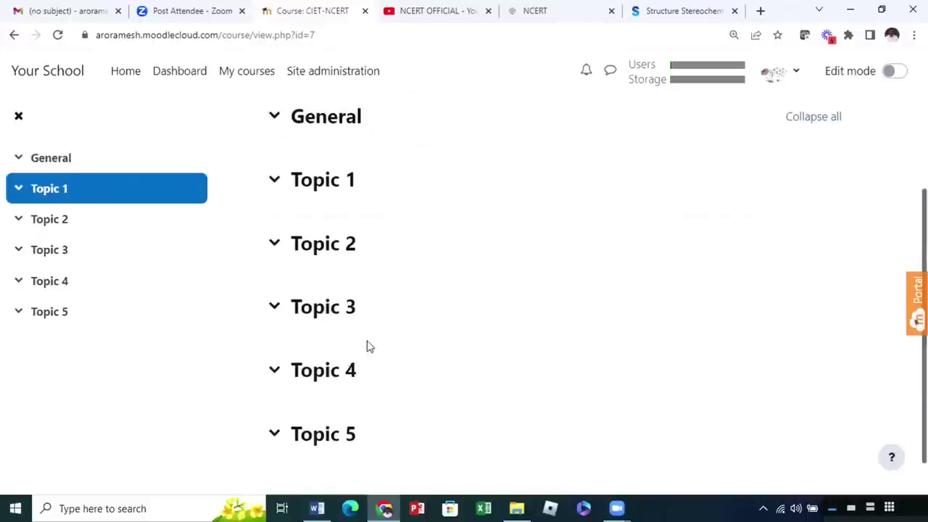
scroll(367, 346, "down", 1)
scroll(468, 404, "up", 4)
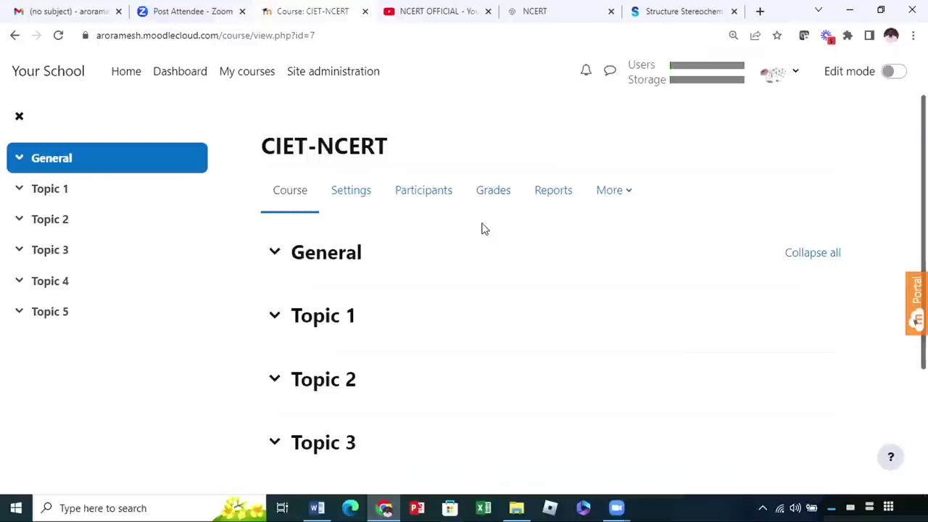
left_click(894, 72)
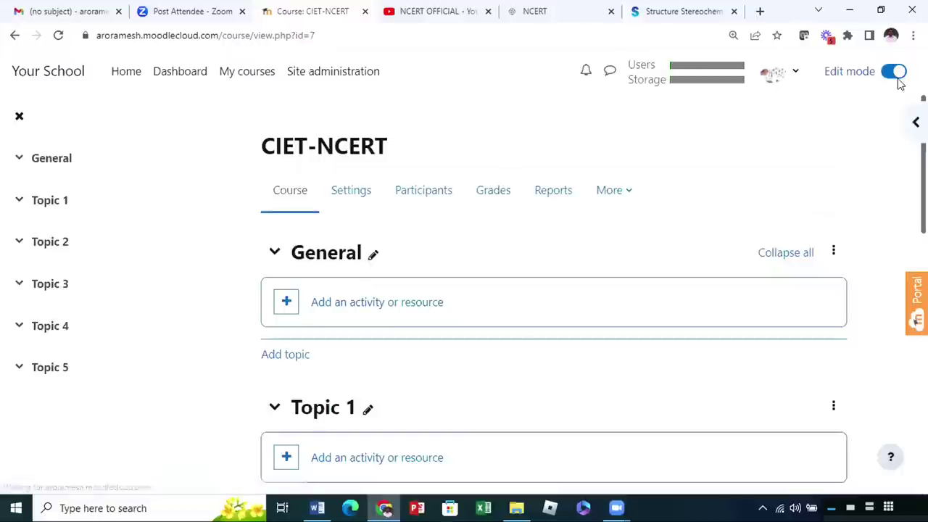
Examine the General and topic sections of the course and the editing options offered in each
scroll(551, 214, "down", 1)
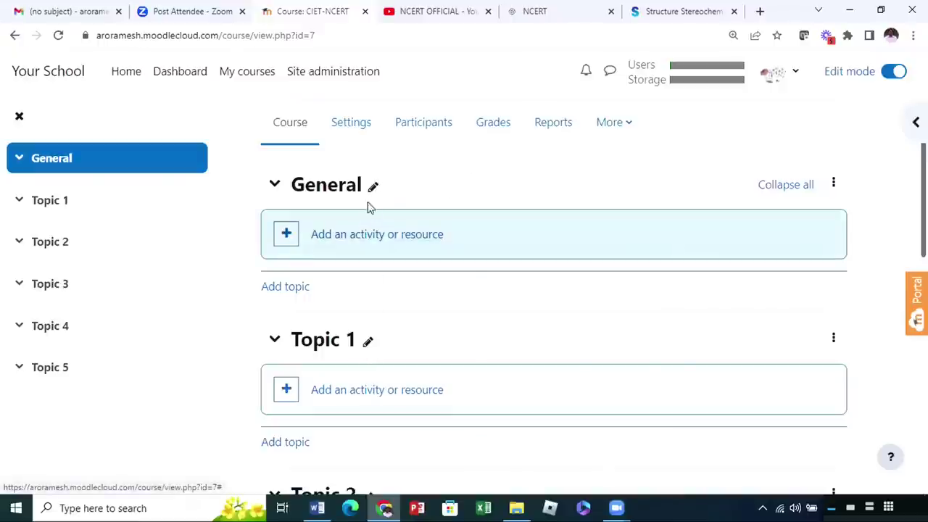
scroll(369, 232, "down", 1)
scroll(367, 239, "down", 2)
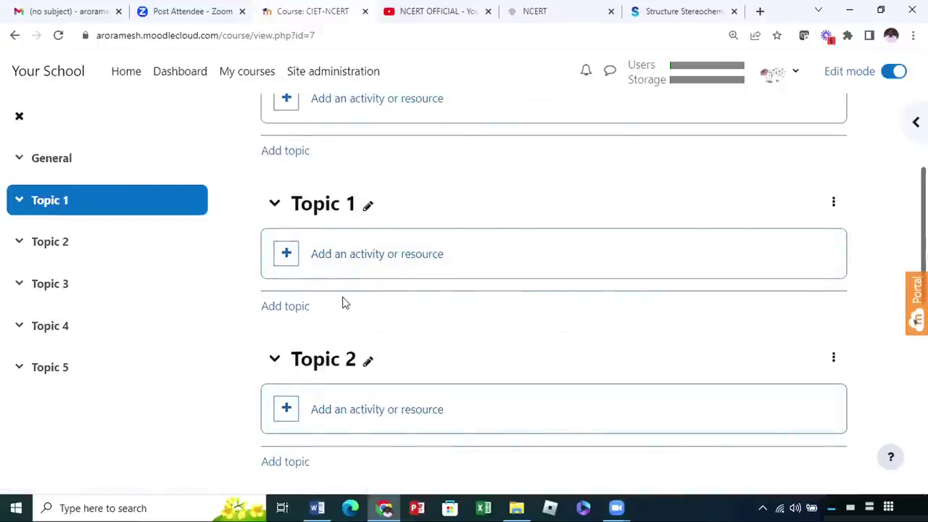
scroll(342, 290, "up", 1)
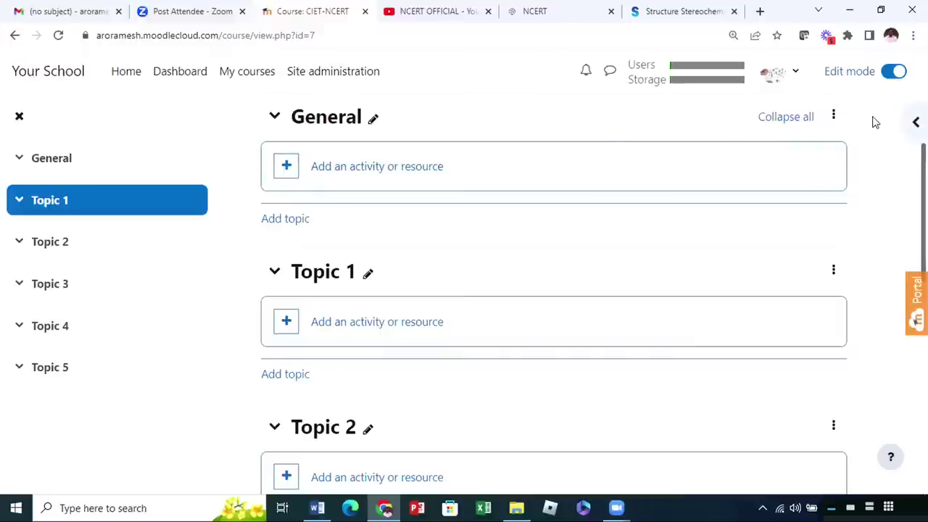
scroll(663, 269, "up", 1)
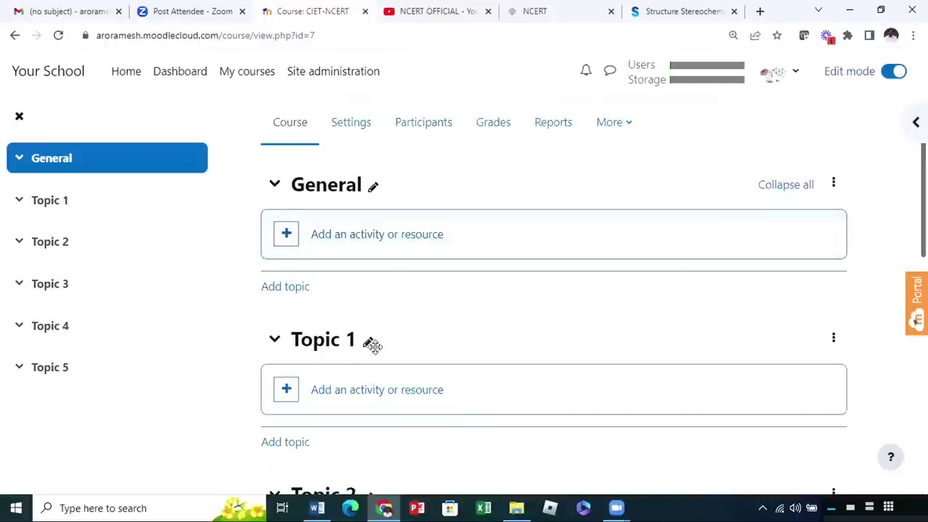
scroll(364, 251, "down", 1)
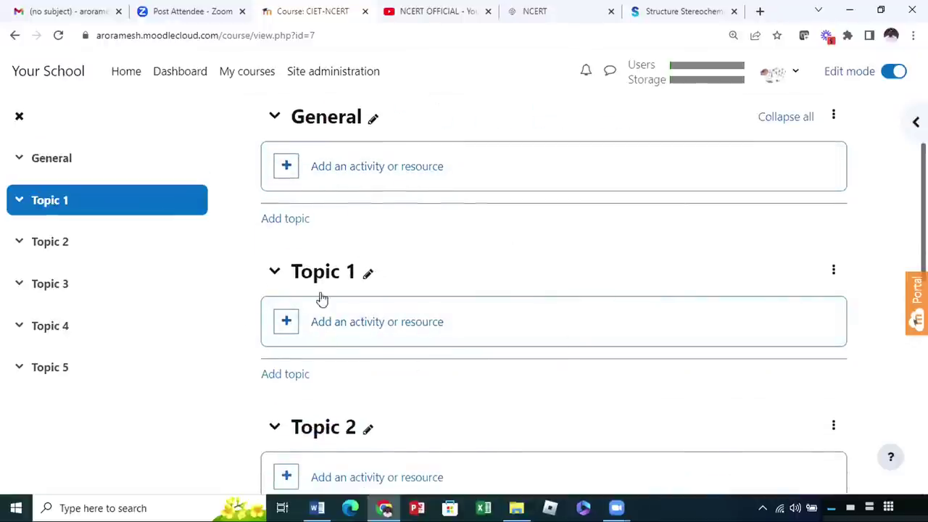
scroll(252, 283, "down", 2)
scroll(352, 259, "up", 4)
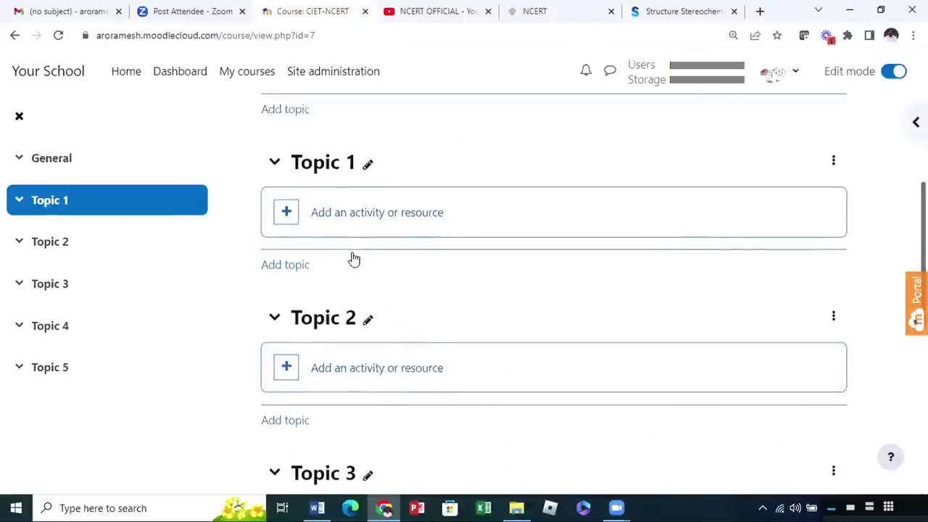
scroll(364, 261, "up", 1)
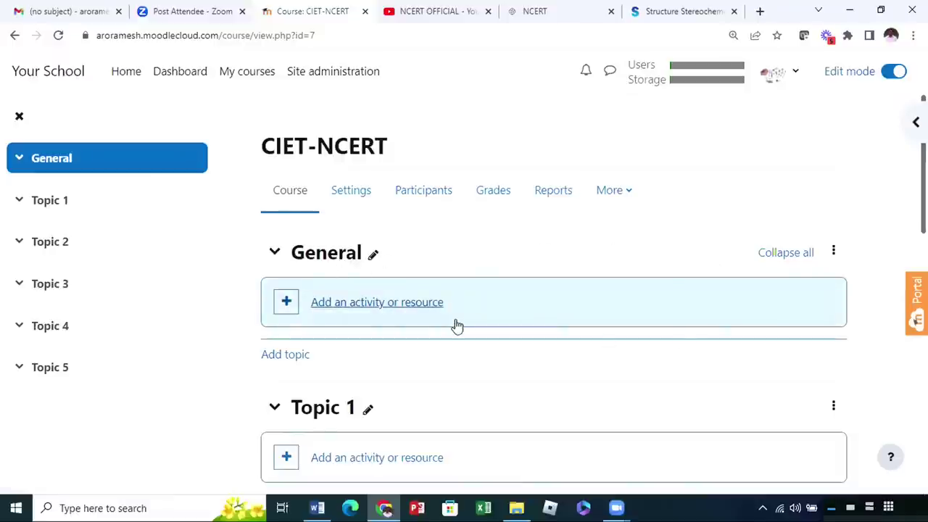
Open the course's General section for editing
left_click(833, 254)
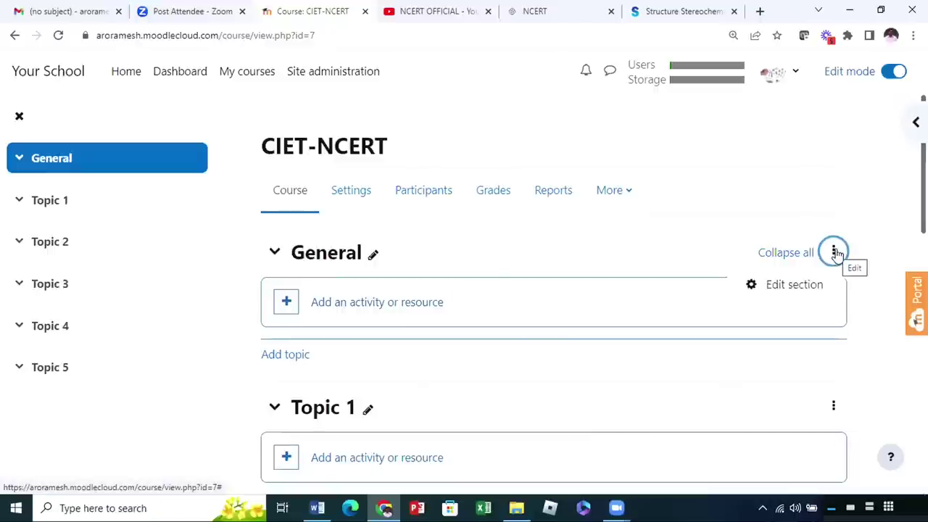
left_click(800, 288)
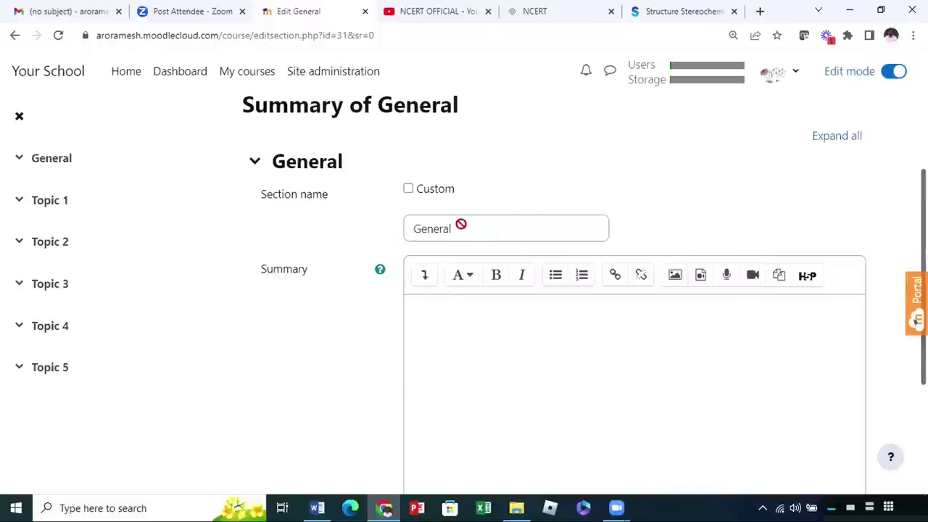
left_click(408, 189)
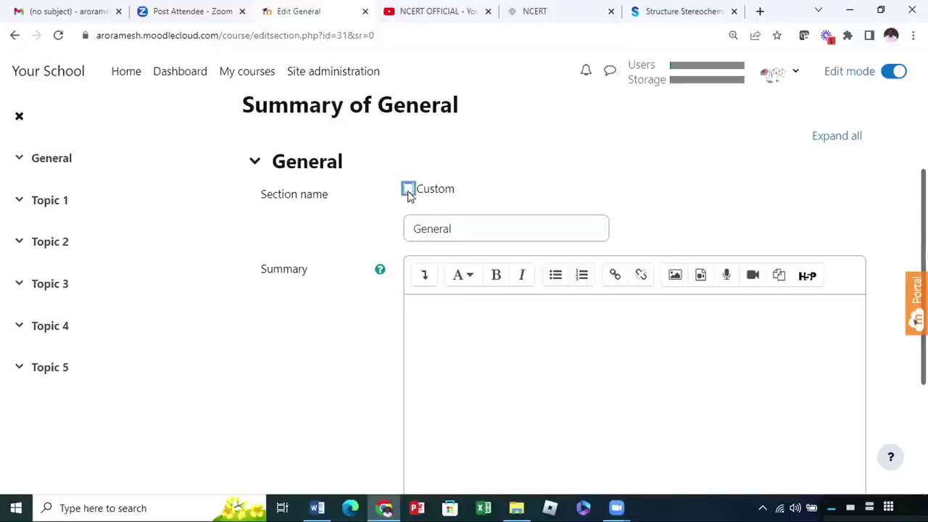
left_click(452, 228)
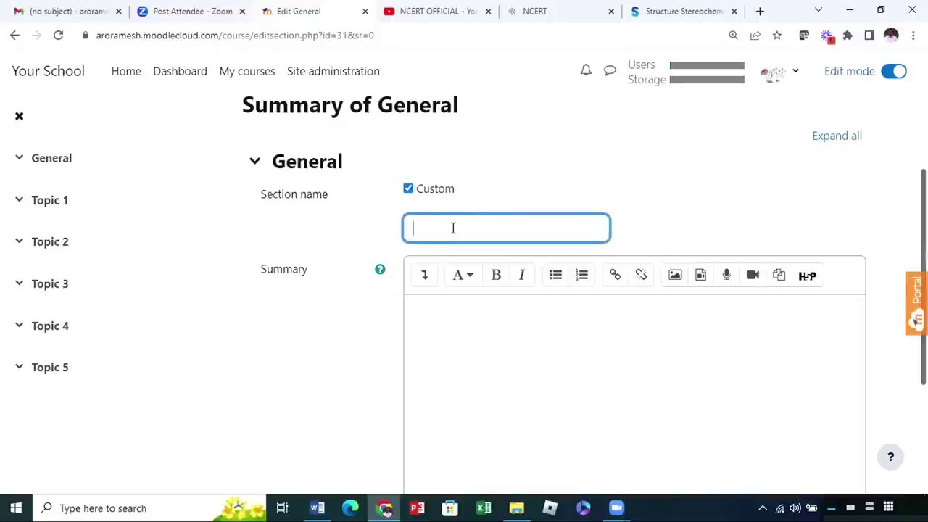
left_click(408, 189)
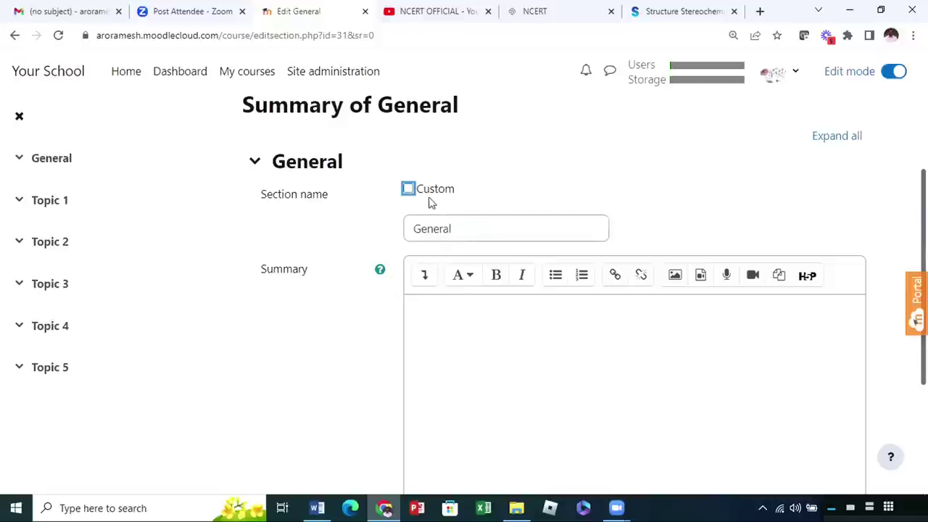
Switch to the Word document and copy all the text covering About the Course, Intended Audience and Prerequisites
scroll(462, 315, "down", 1)
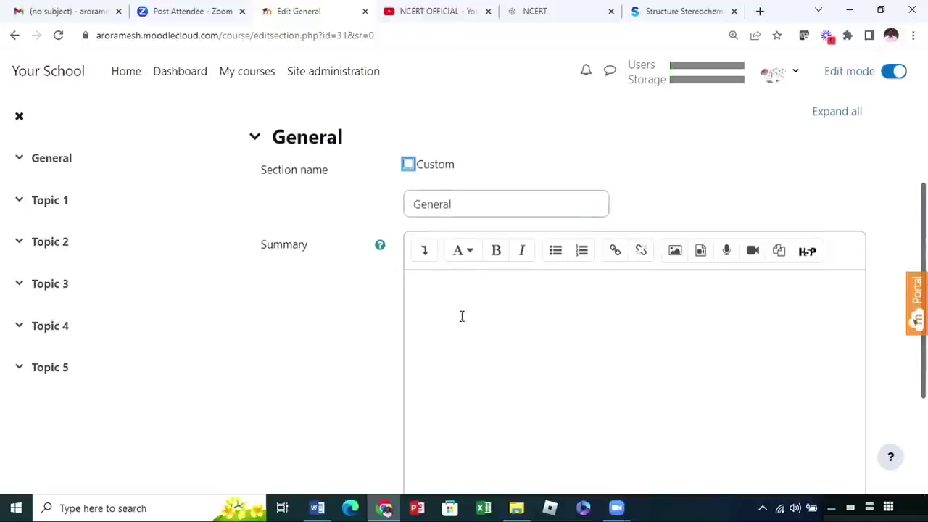
left_click(462, 265)
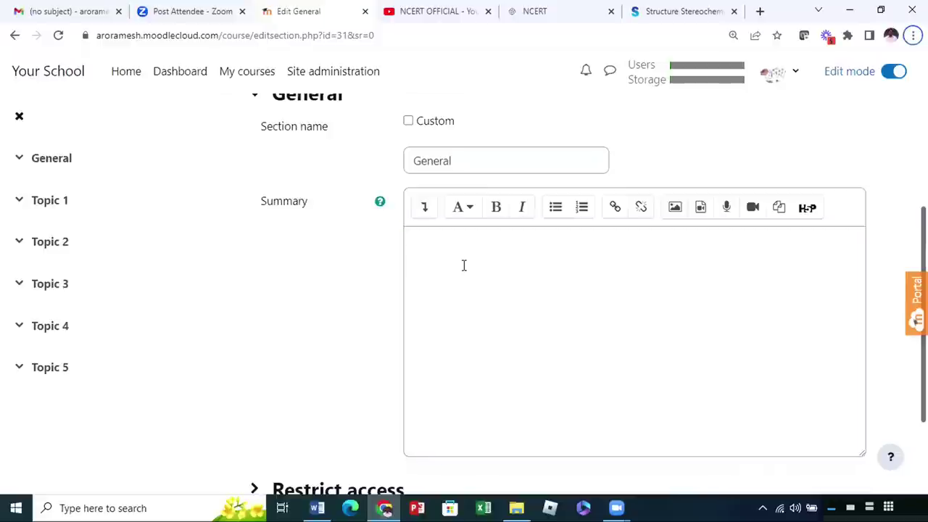
key("alt+Tab")
key("alt+Tab")
key("alt+Tab")
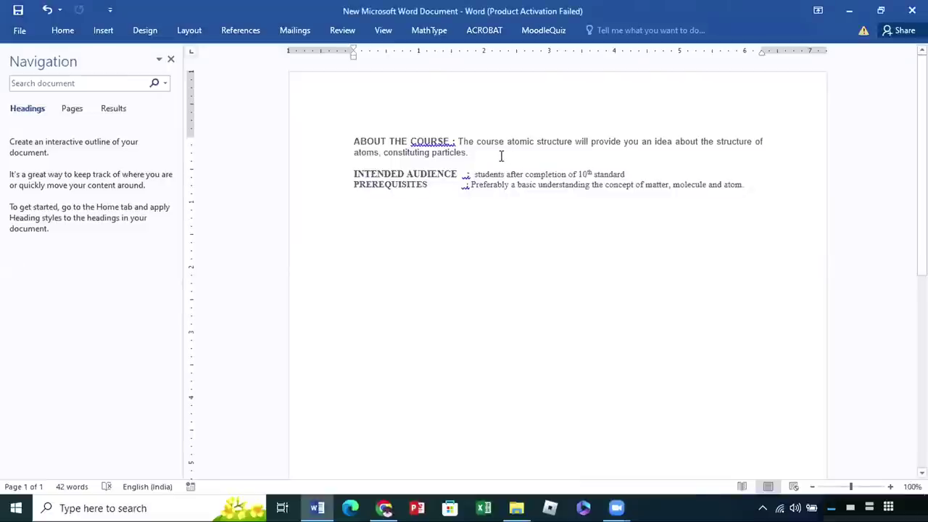
left_click_drag(759, 184, 347, 141)
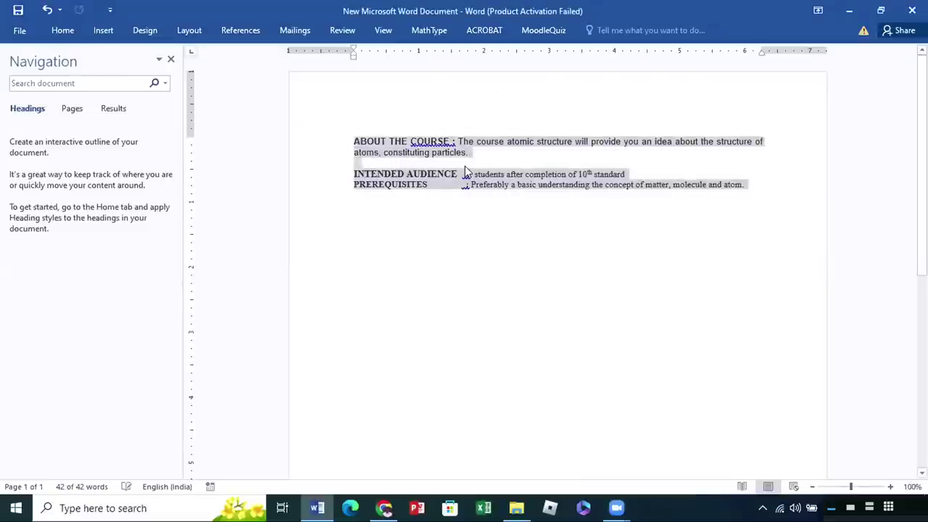
key("ctrl+c")
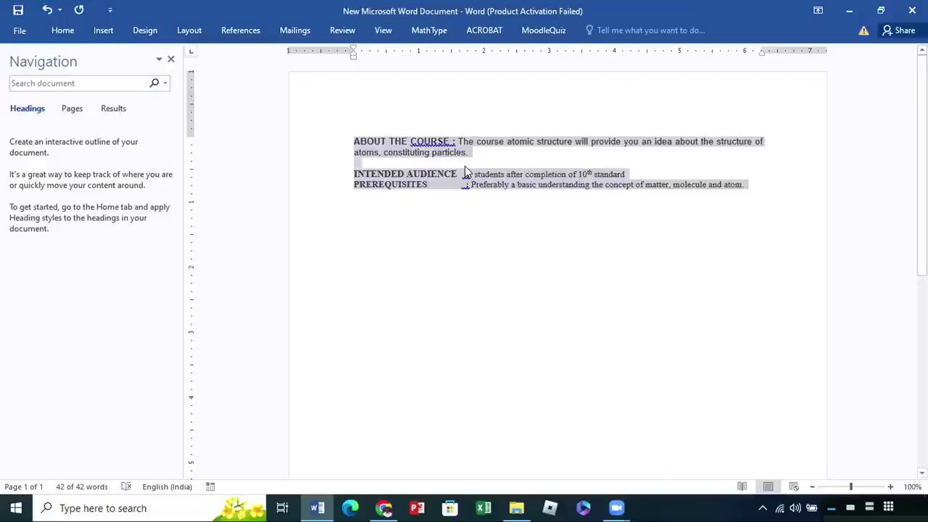
Return to the Moodle page in the browser and paste the copied course description into the General section's summary
key("alt+Tab")
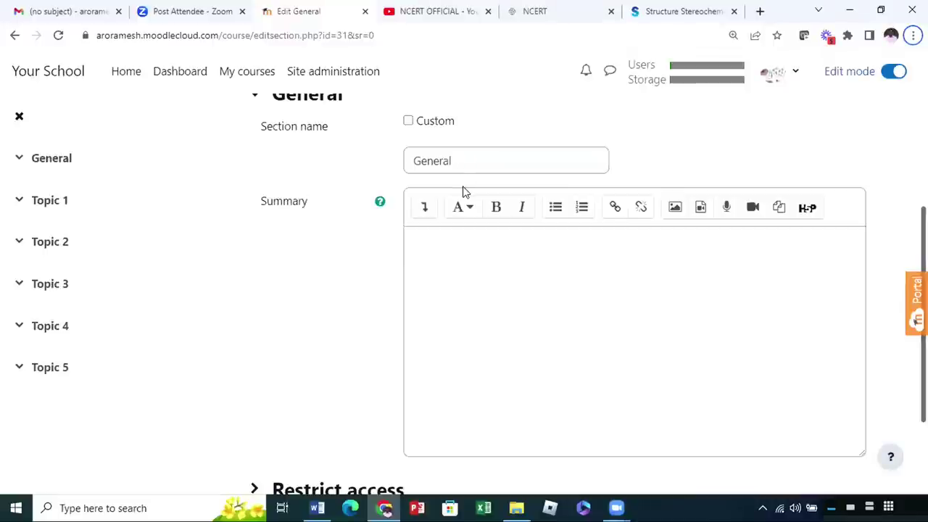
key("alt+Tab")
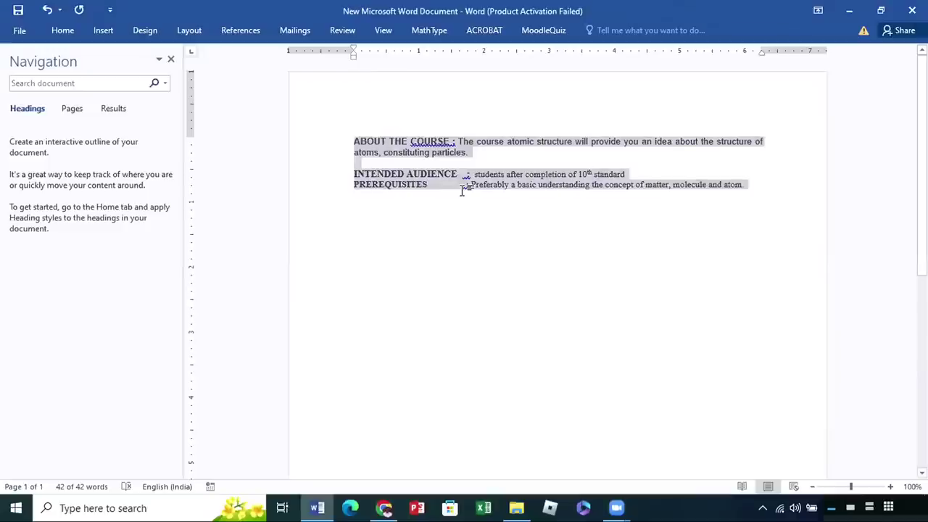
key("alt+Tab")
left_click(477, 268)
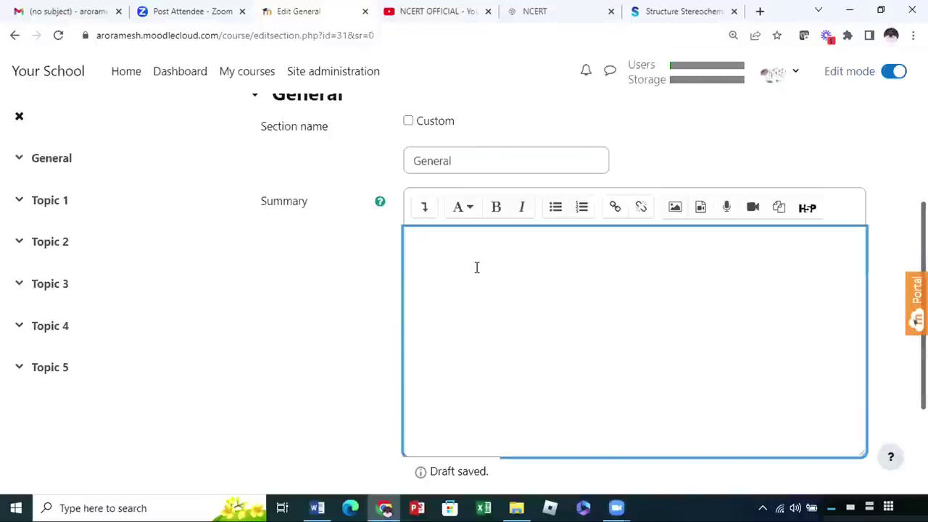
key("ctrl+v")
left_click(444, 251)
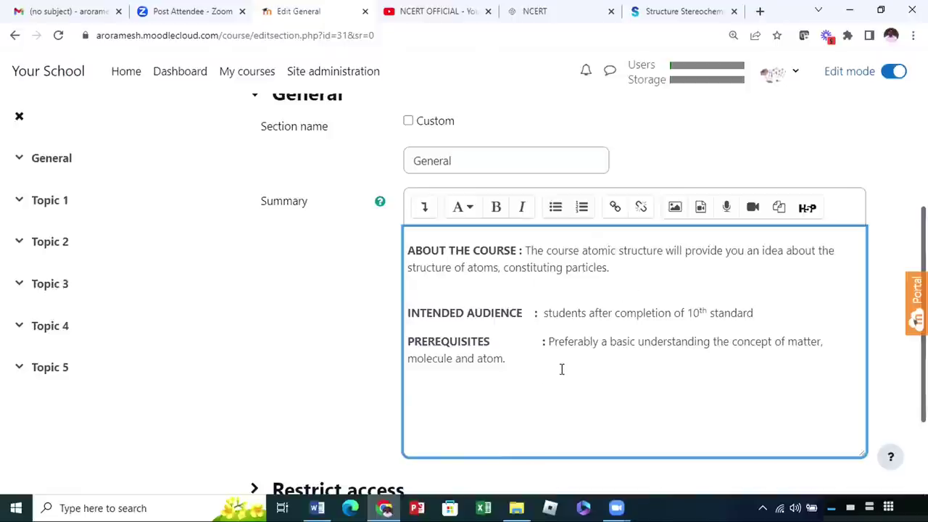
type("vbcjdcvjsdh")
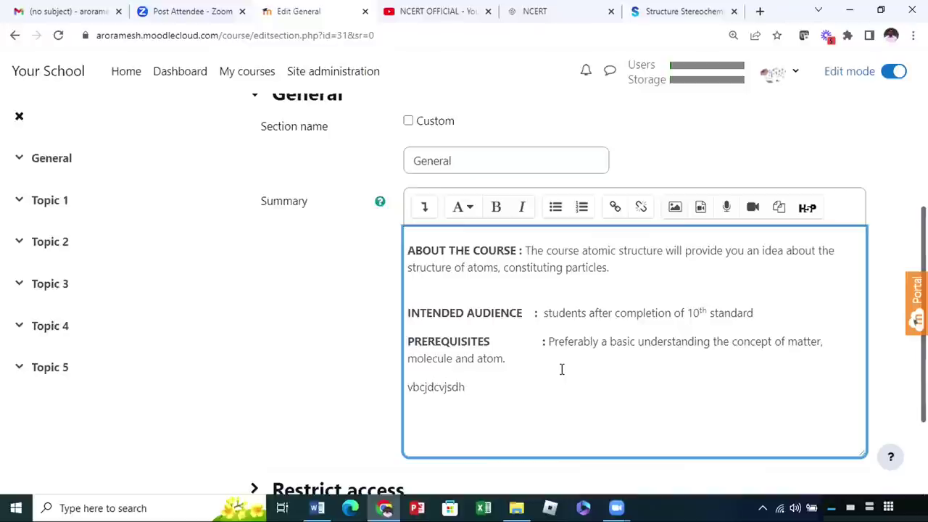
key("BackSpace")
key("BackSpace")
Save the changes to the General section's summary
scroll(551, 375, "down", 2)
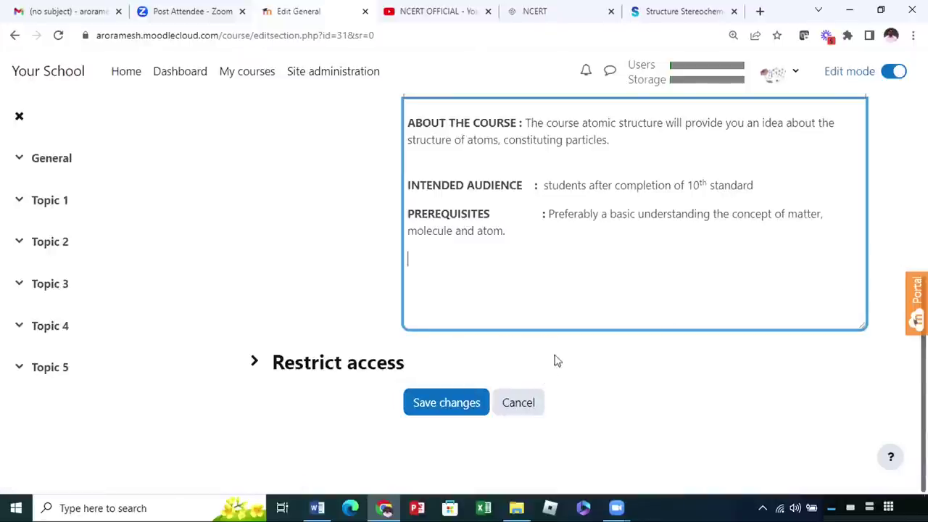
left_click(461, 414)
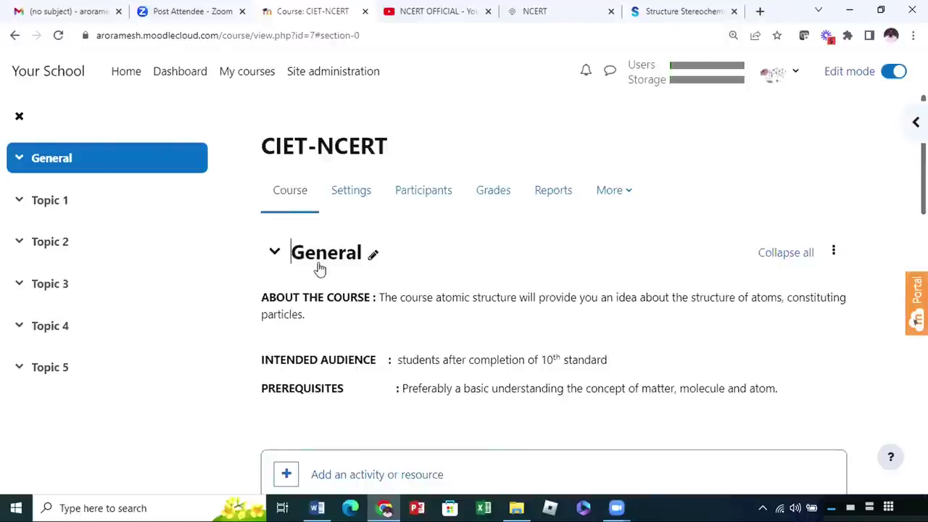
Review the "ABOUT THE COURSE :" heading on the course page and open the General section for editing
scroll(360, 271, "down", 1)
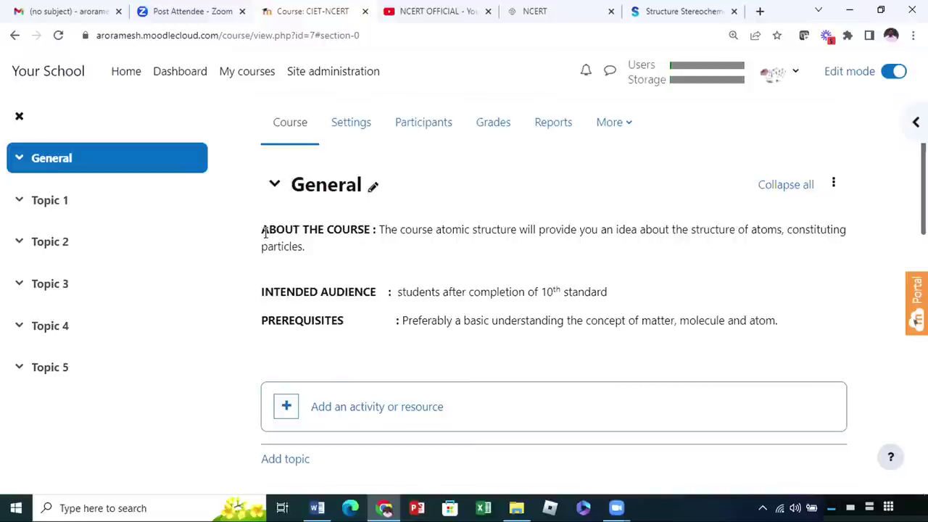
left_click_drag(261, 231, 371, 230)
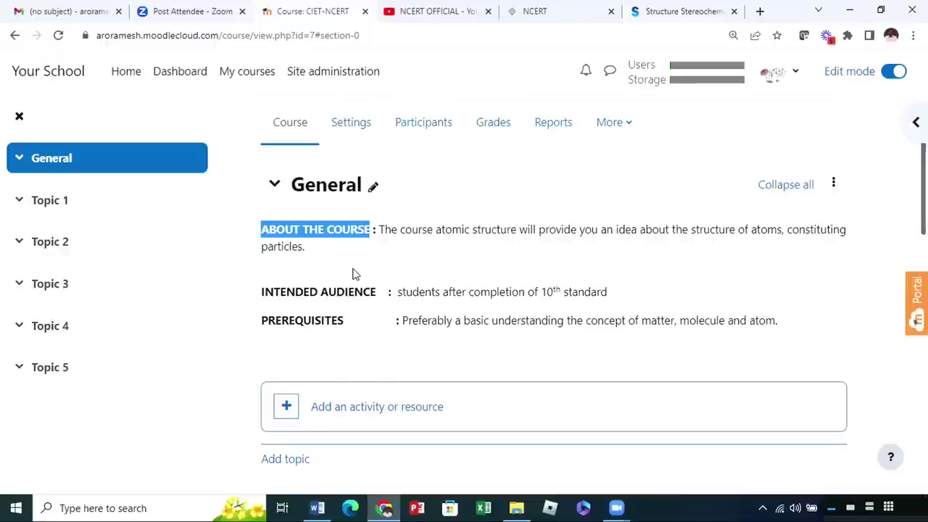
left_click(390, 262)
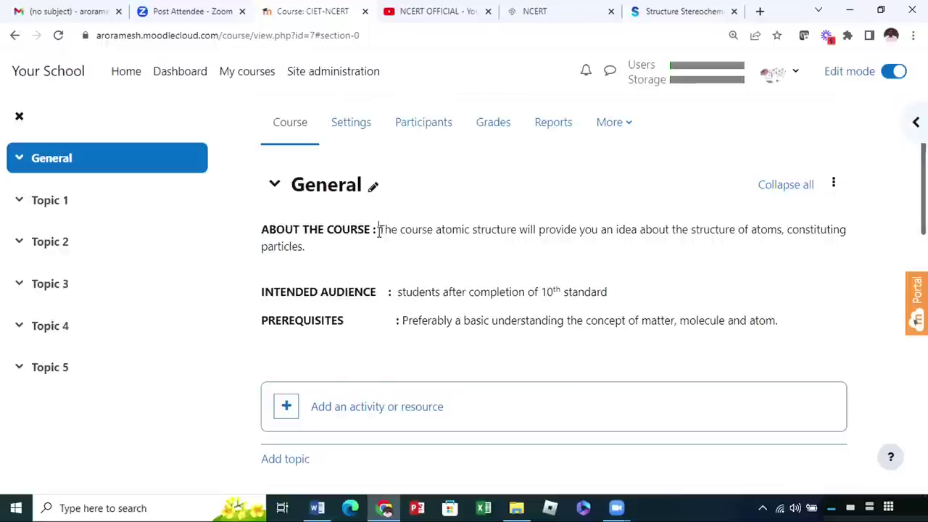
left_click_drag(377, 229, 260, 228)
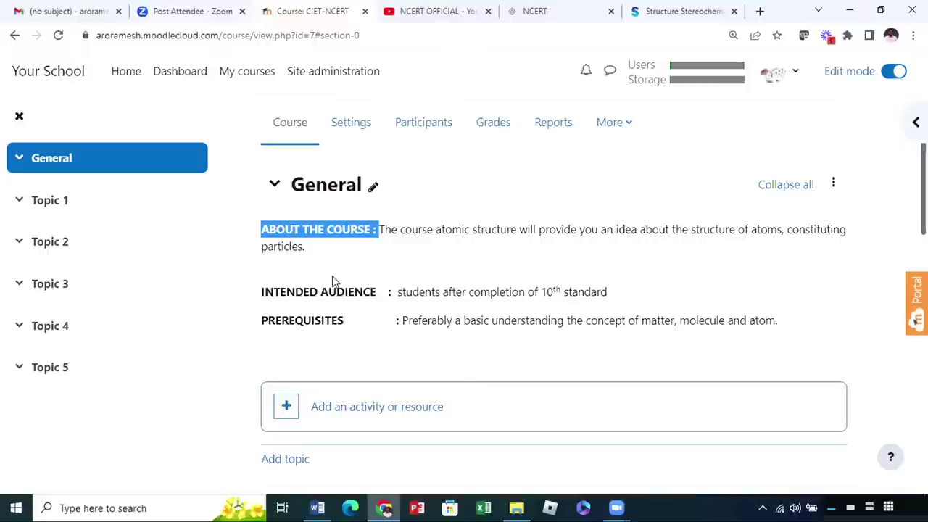
left_click(832, 186)
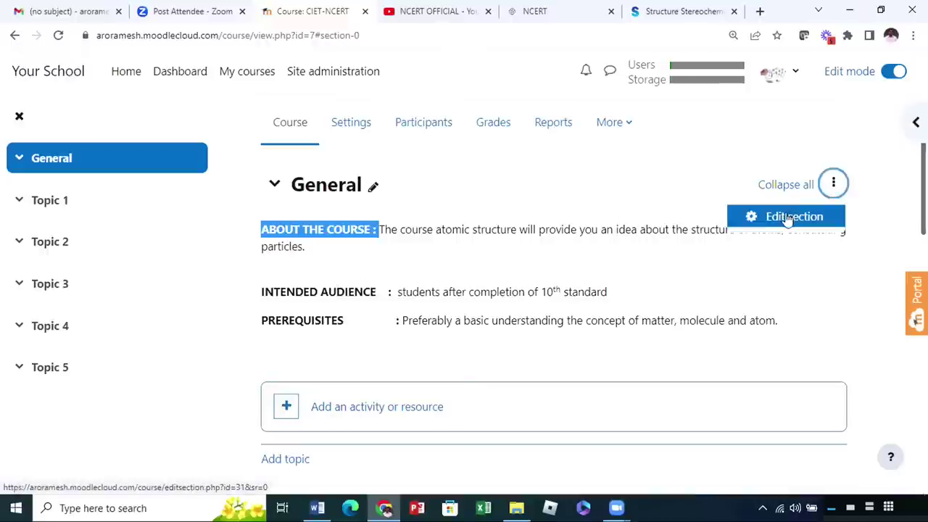
left_click(785, 218)
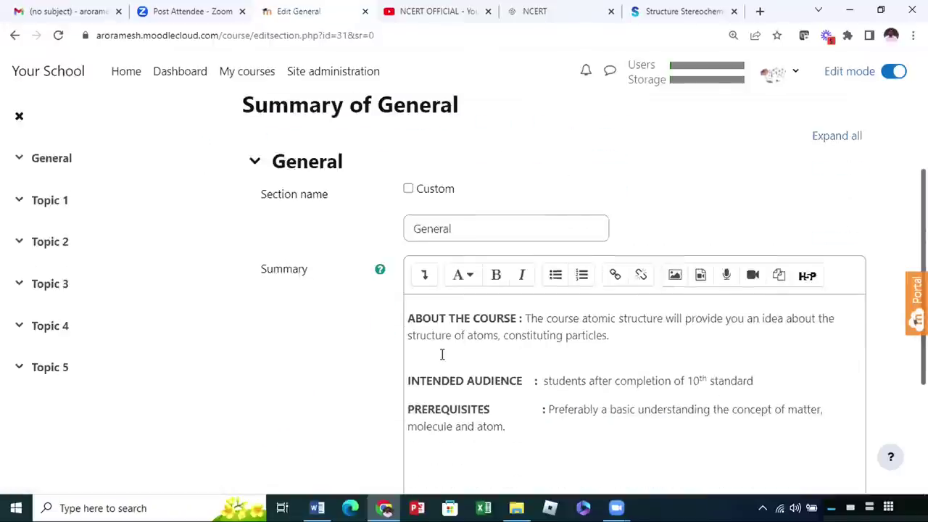
Remove the bold formatting from "ABOUT THE COURSE :" in the General section's summary and save the changes
scroll(460, 350, "down", 1)
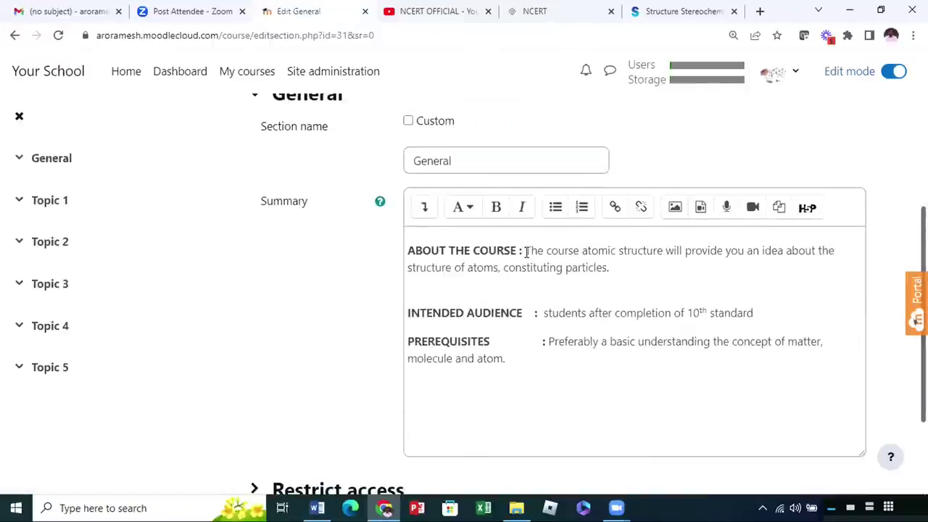
left_click_drag(526, 251, 406, 255)
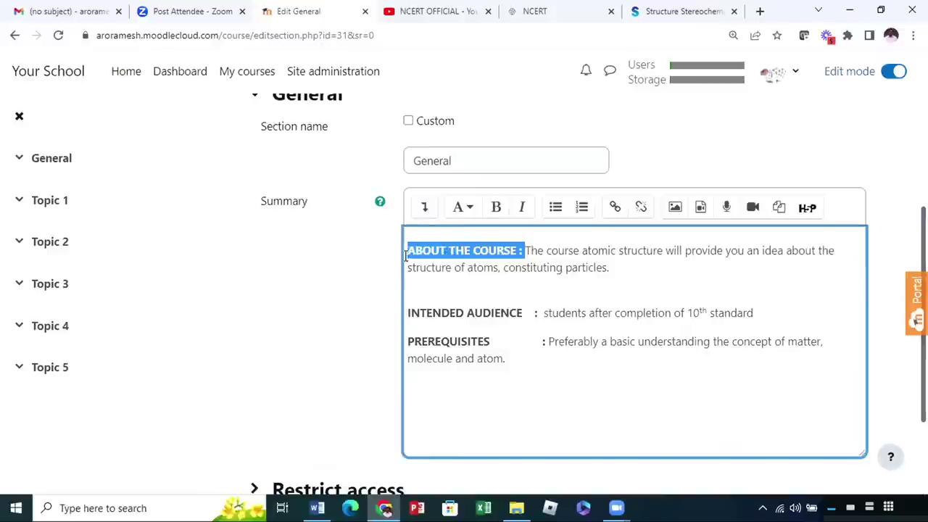
left_click(497, 210)
left_click(552, 268)
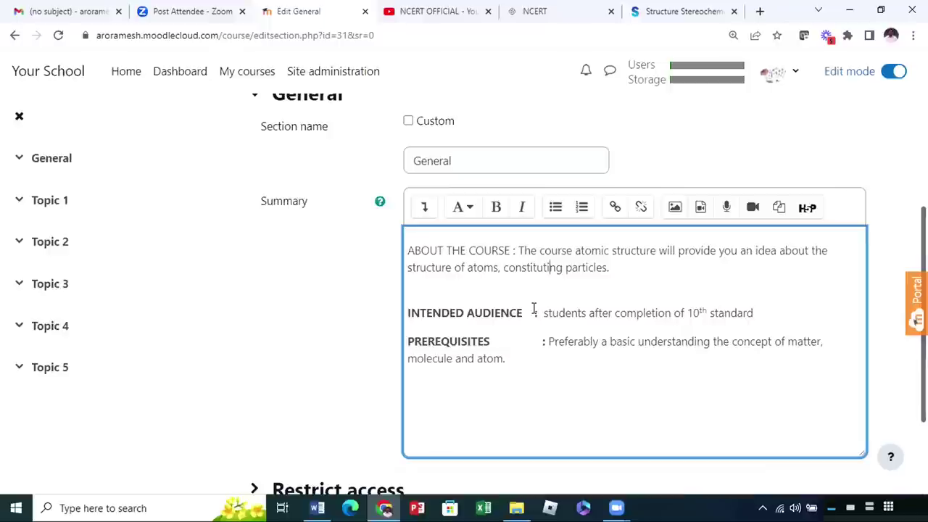
scroll(521, 319, "down", 3)
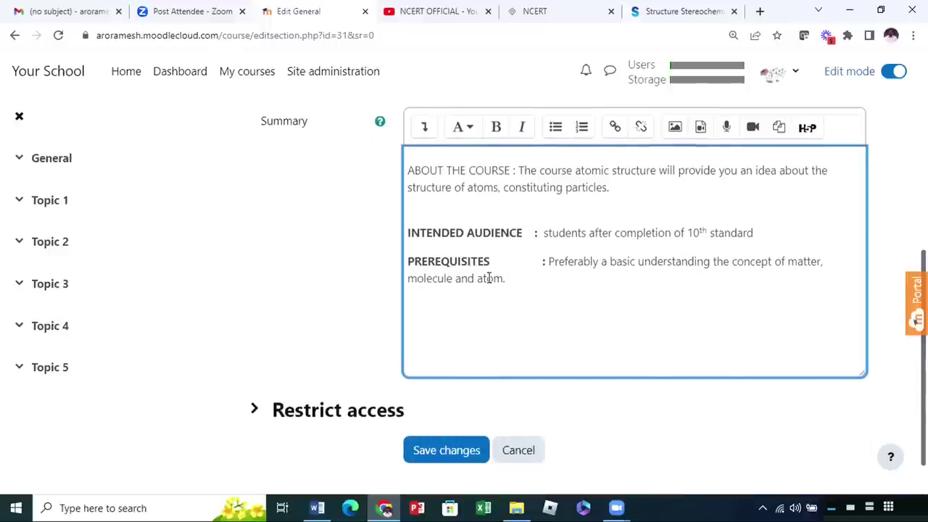
left_click(451, 406)
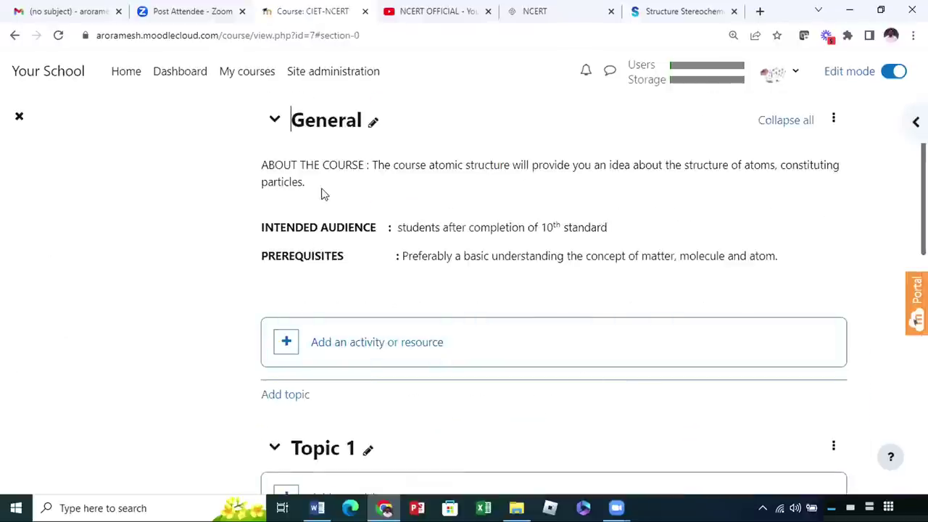
Check the heading and Intended Audience text on the course page and reopen the General section for editing
left_click_drag(261, 165, 364, 165)
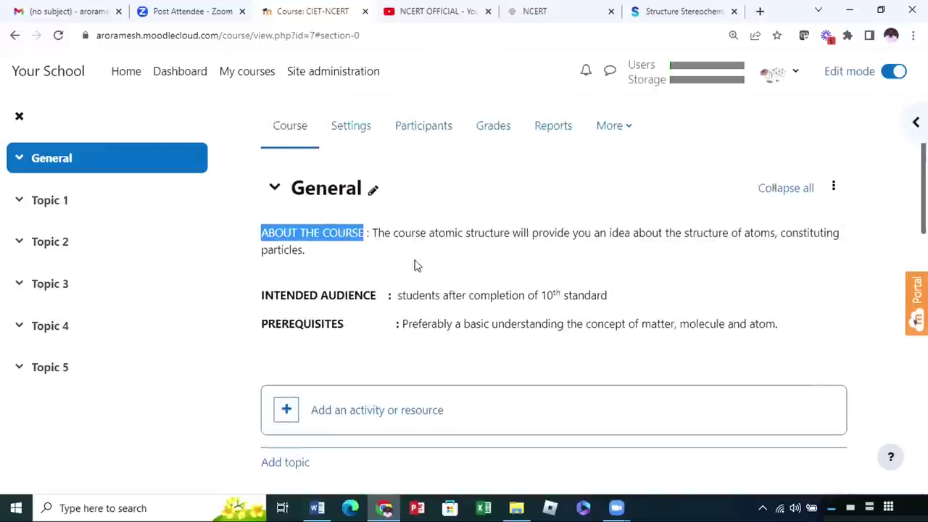
left_click(400, 284)
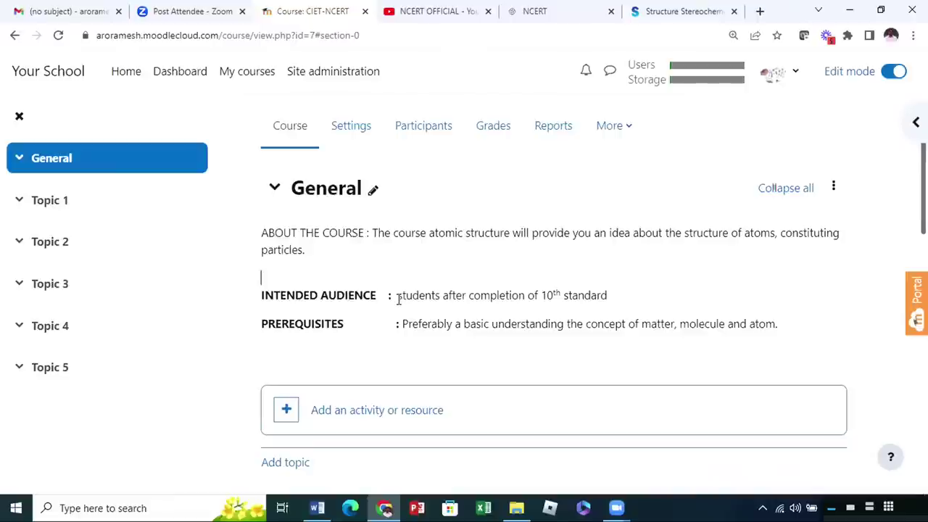
left_click_drag(398, 297, 609, 301)
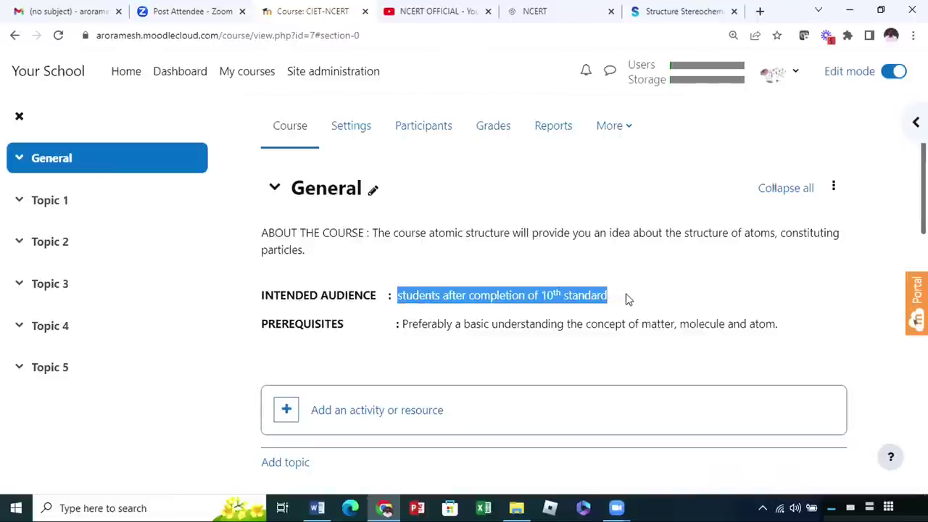
left_click(834, 187)
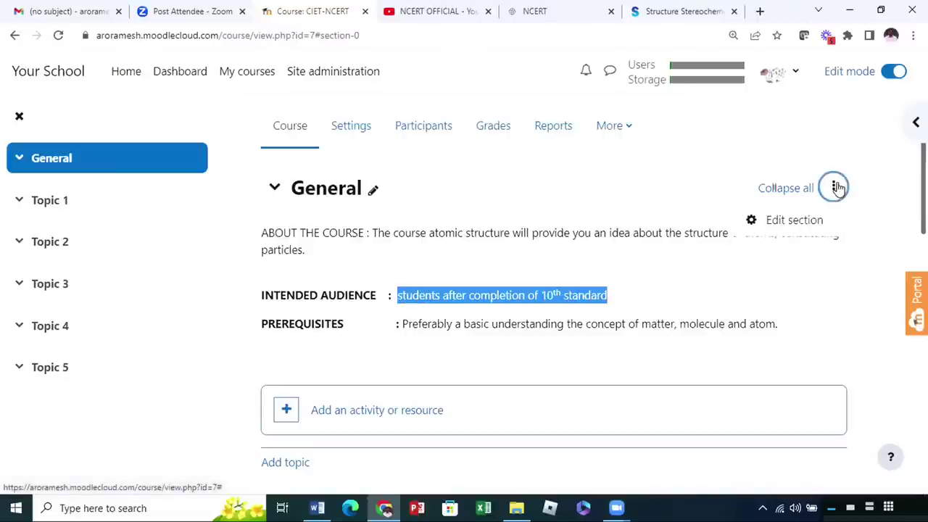
left_click(794, 220)
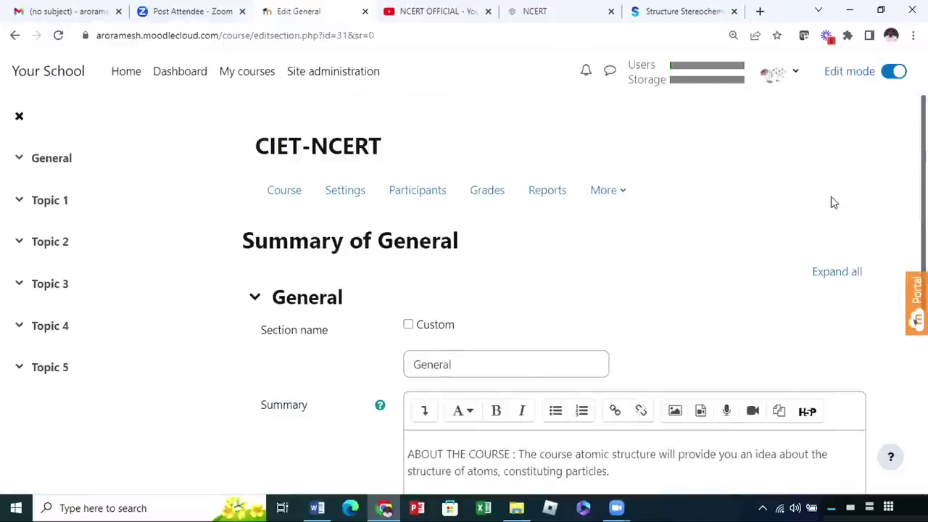
Show the summary editor's additional formatting tools and italicize "students after completion of 10th standard" in the Intended Audience line
scroll(795, 276, "down", 4)
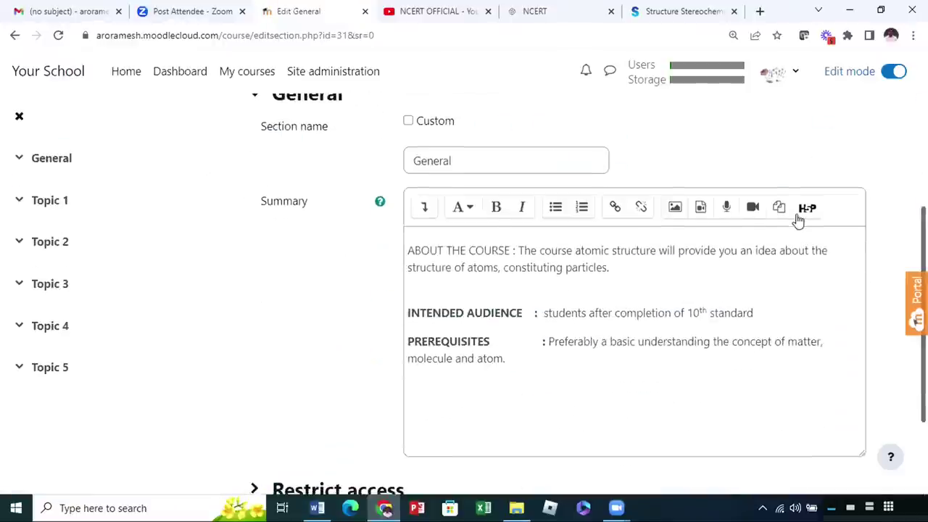
scroll(604, 294, "up", 2)
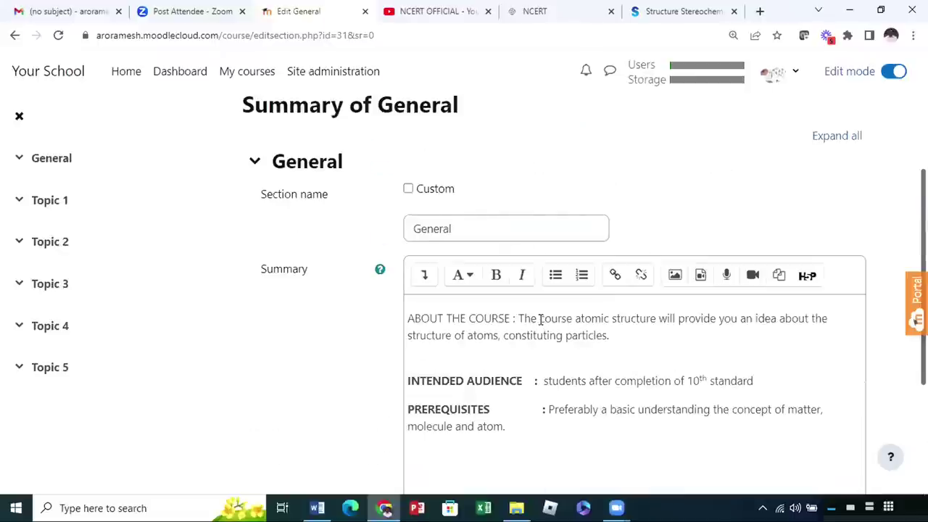
left_click_drag(539, 319, 603, 319)
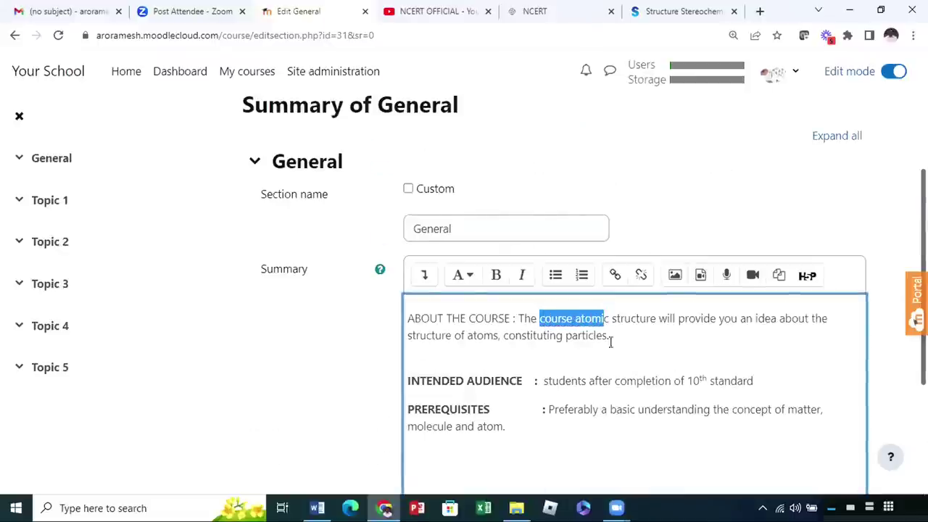
left_click(549, 411)
left_click_drag(541, 380, 758, 379)
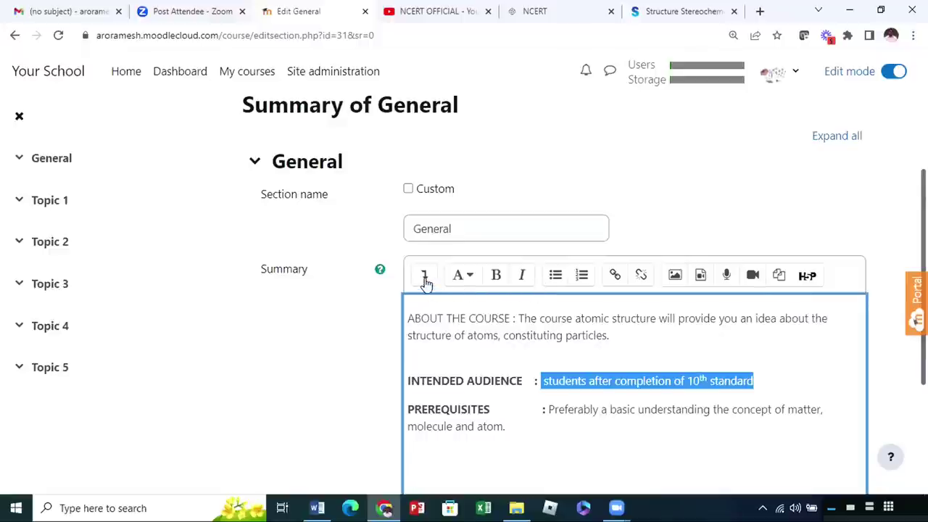
scroll(732, 278, "down", 1)
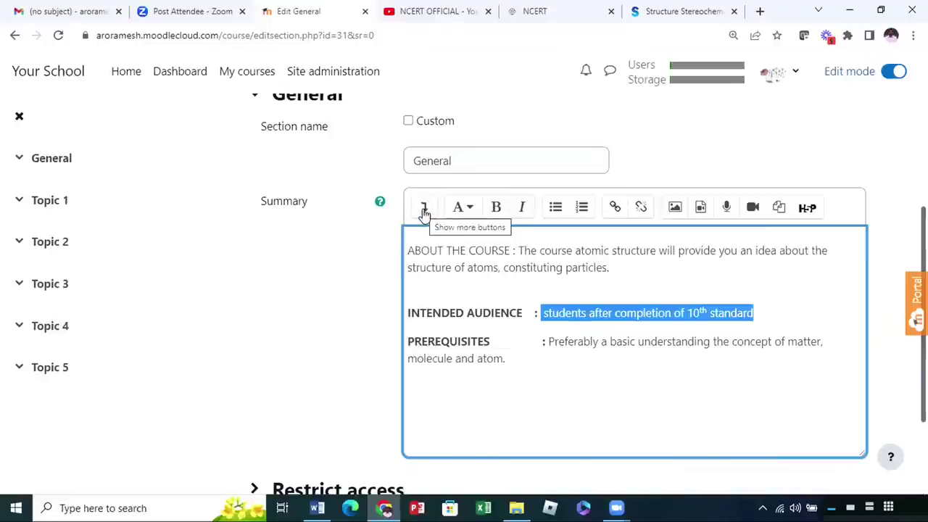
left_click(425, 212)
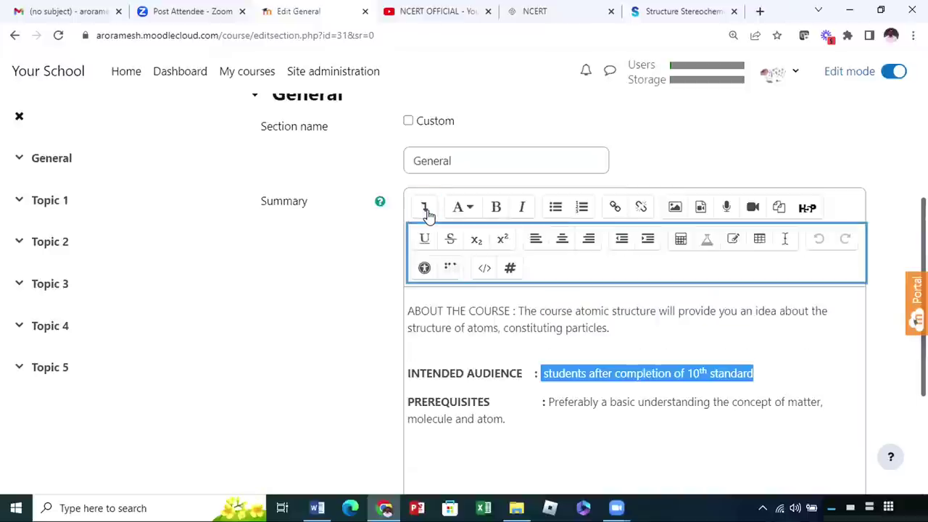
scroll(464, 210, "down", 1)
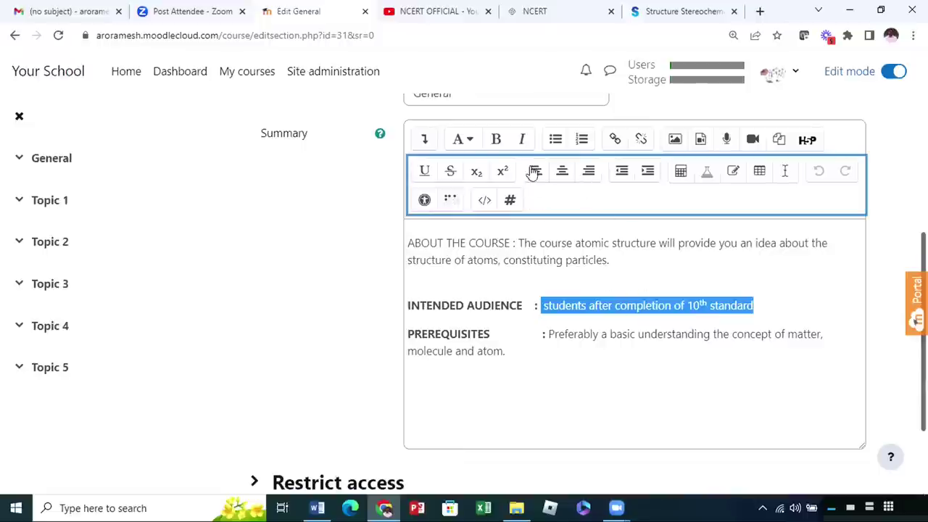
left_click(522, 139)
left_click(766, 309)
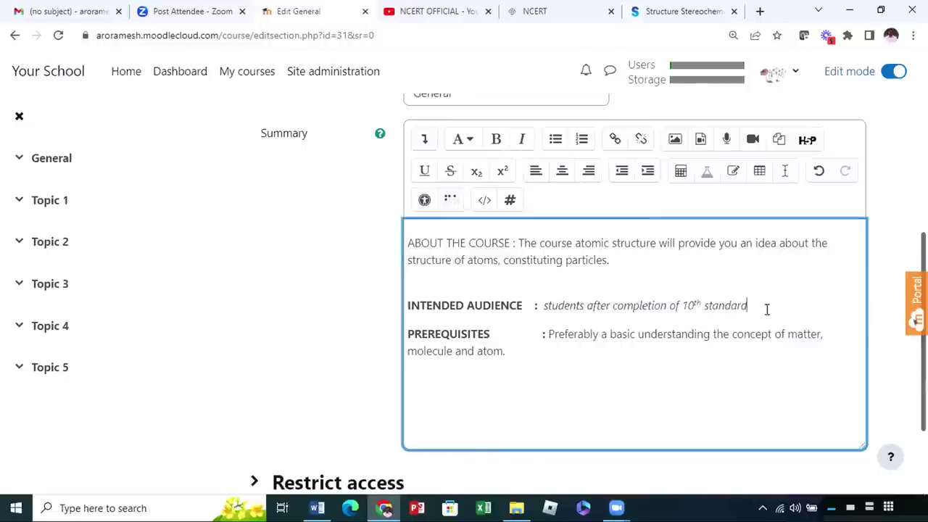
Remove the superscript from the "th" of "10th" in the Intended Audience line and reapply it
left_click_drag(701, 304, 693, 306)
left_click(493, 173)
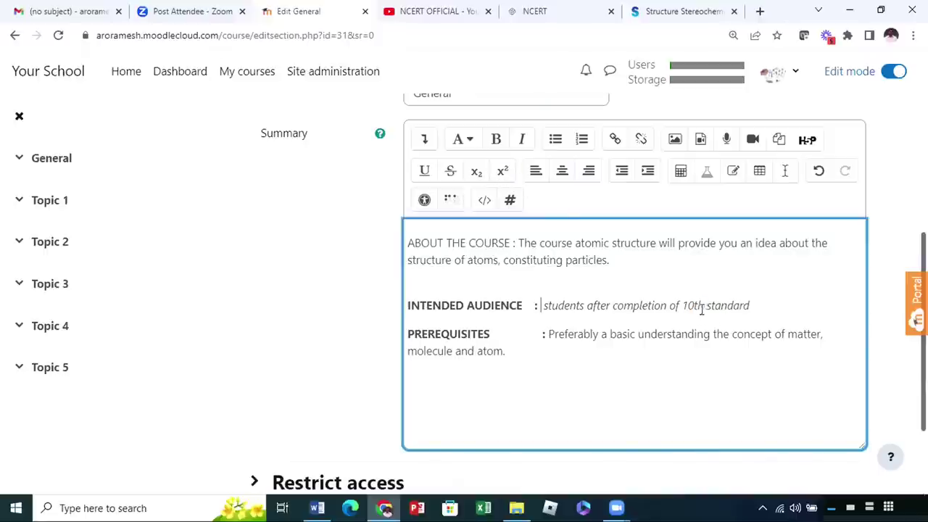
left_click_drag(702, 306, 694, 308)
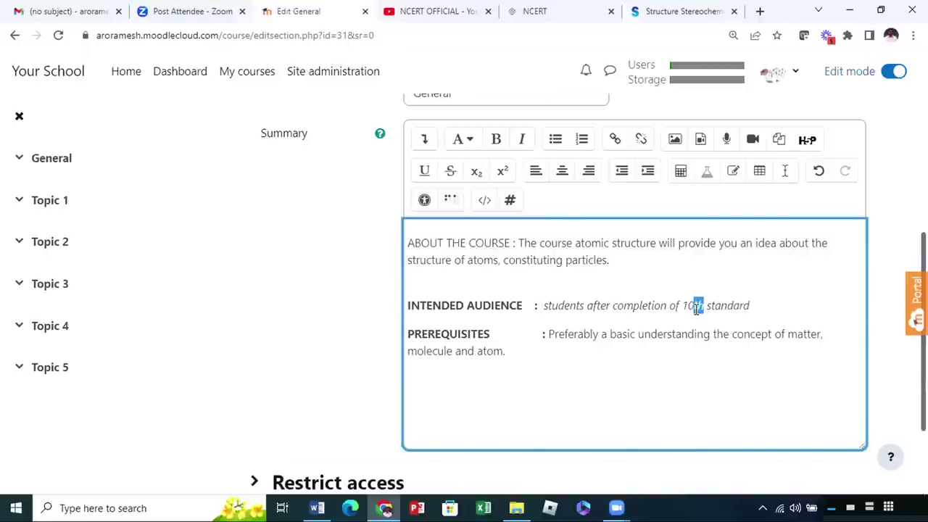
left_click(498, 176)
left_click(757, 306)
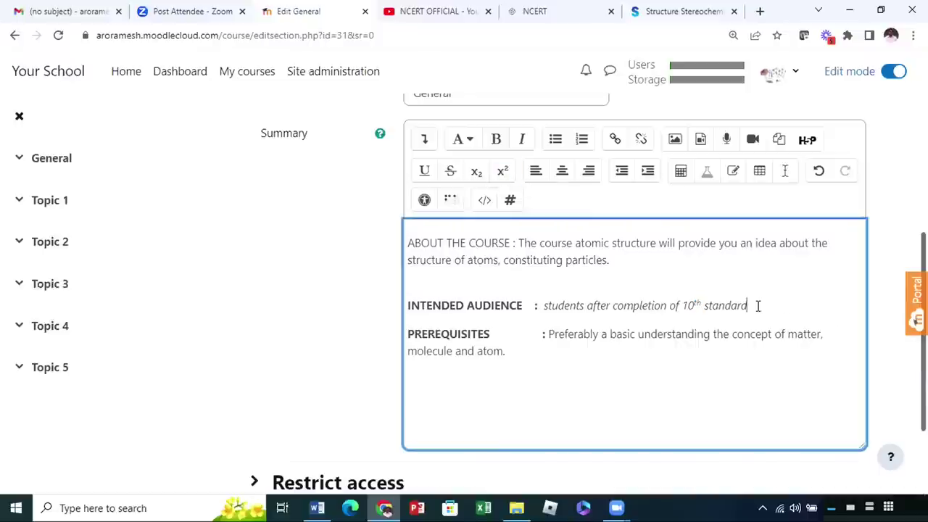
Save the edited summary of the General section
scroll(757, 306, "down", 1)
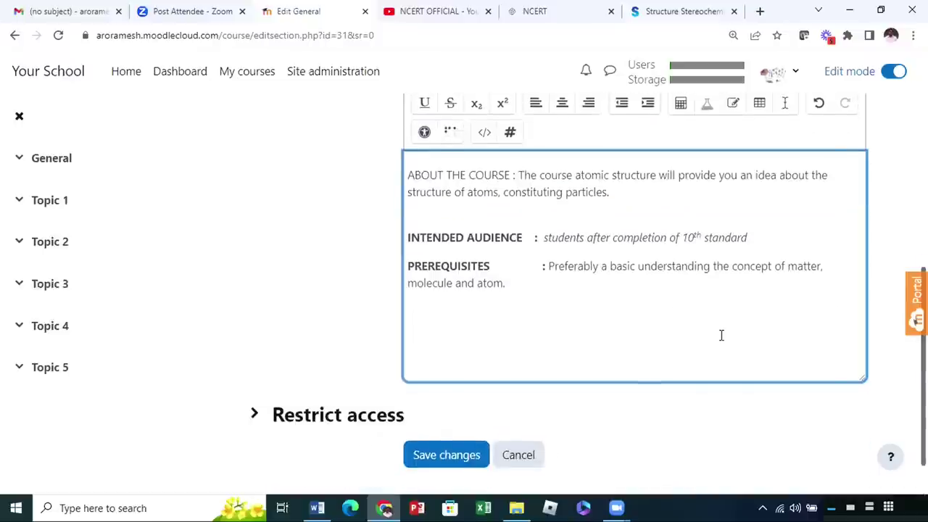
scroll(721, 335, "up", 1)
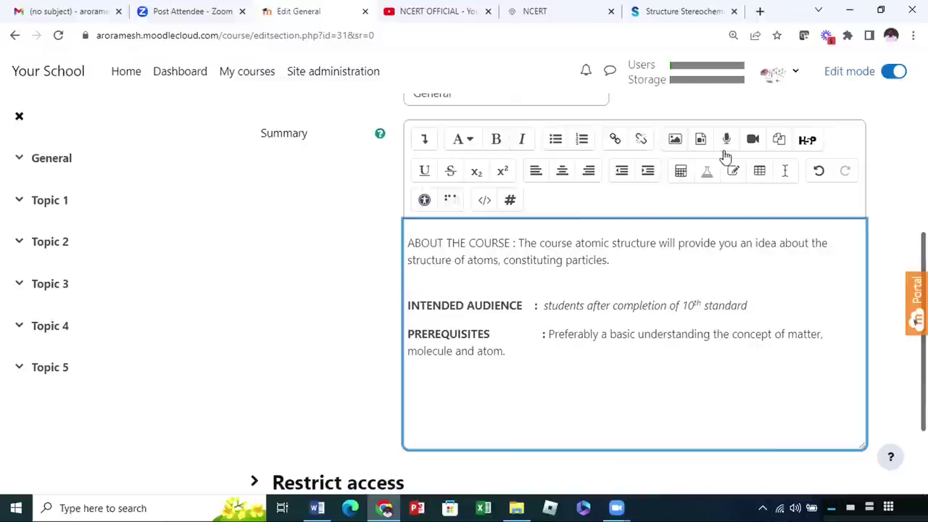
scroll(724, 156, "down", 1)
scroll(722, 174, "up", 1)
scroll(723, 181, "down", 2)
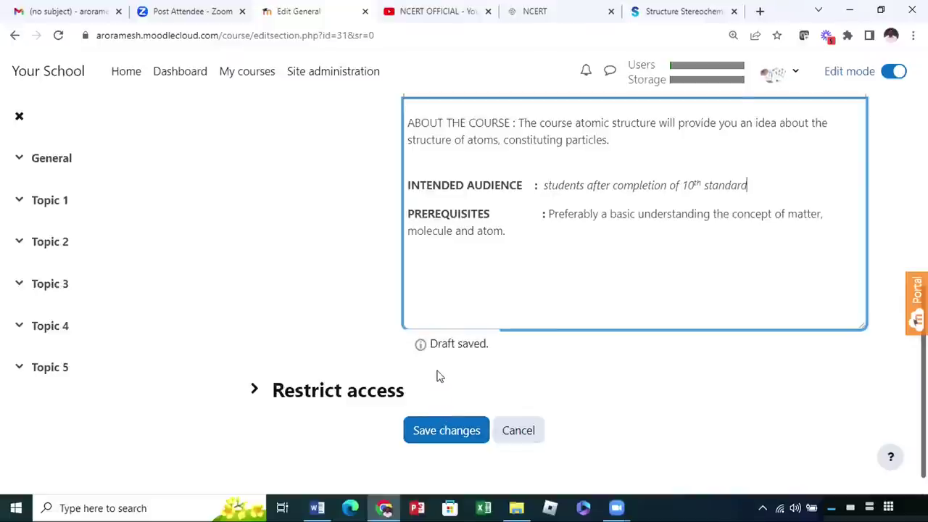
scroll(485, 405, "down", 1)
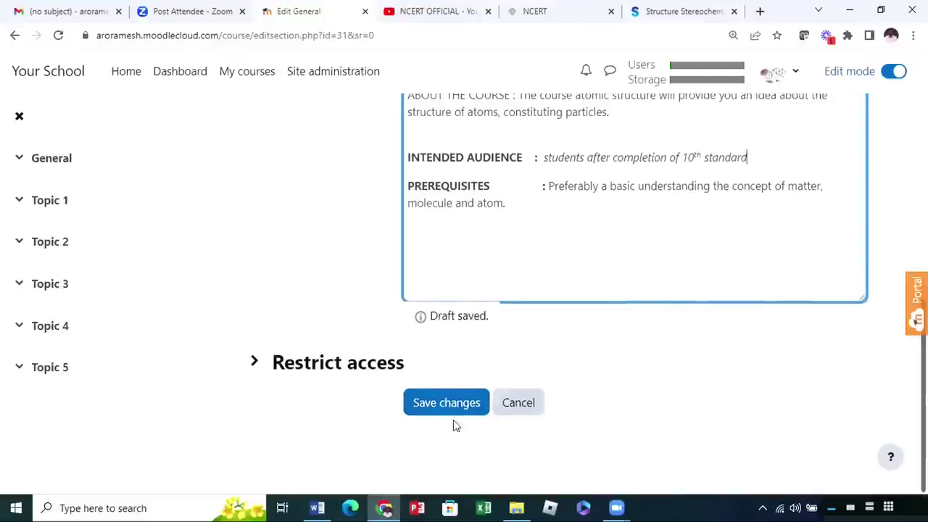
left_click(435, 405)
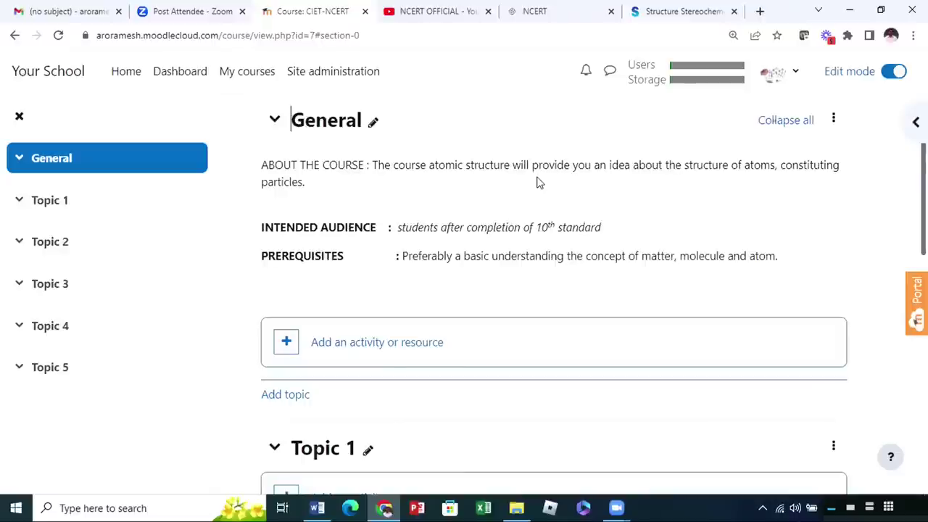
Open the General section for editing again and bring its summary text into view
left_click(833, 122)
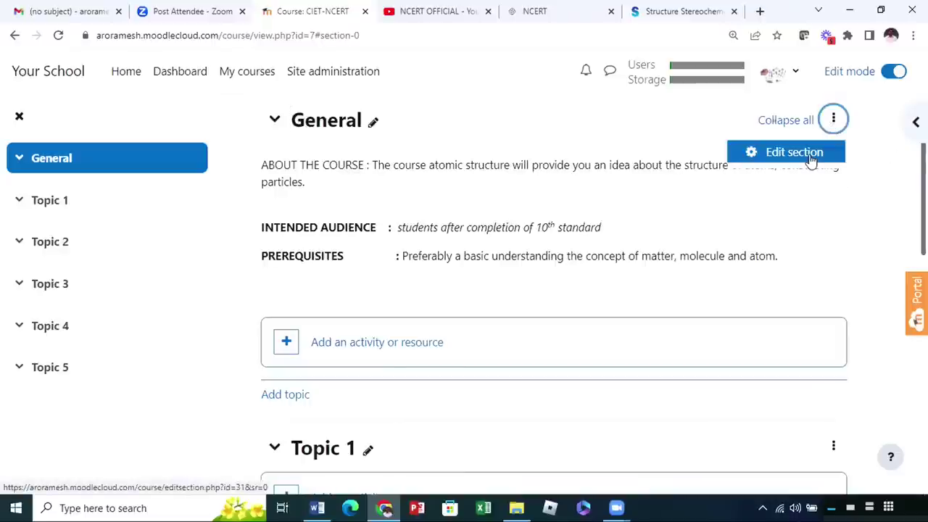
left_click(808, 155)
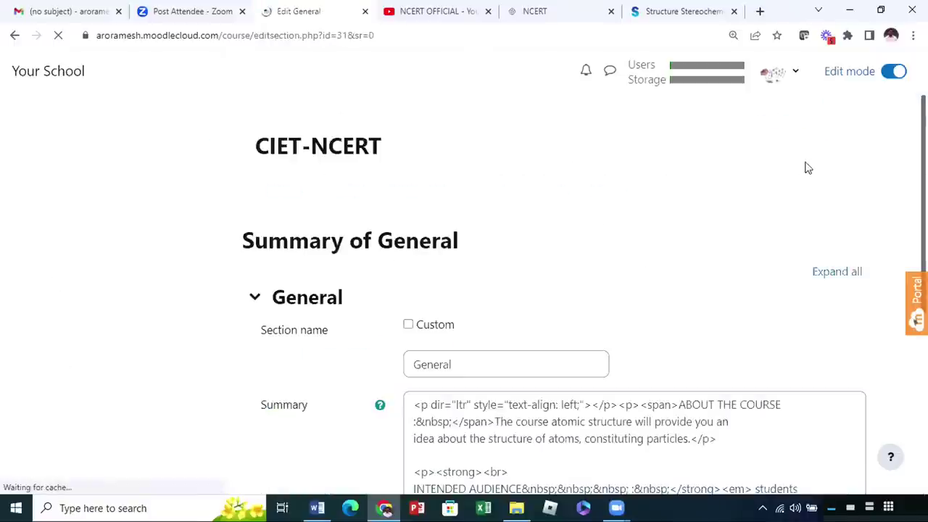
scroll(752, 246, "down", 2)
scroll(725, 262, "down", 1)
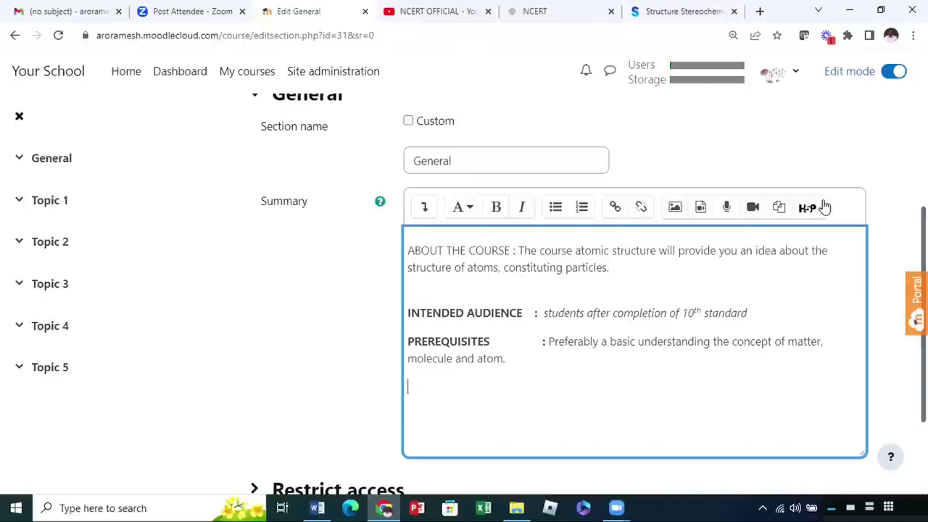
Show the summary editor's additional tools, start inserting an image below the Prerequisites text and browse the repositories for its file
left_click(426, 208)
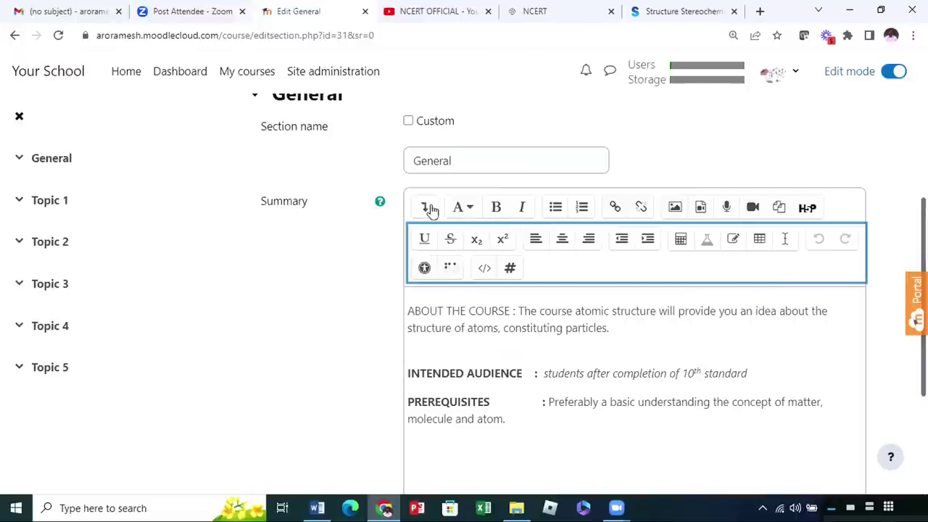
left_click(674, 208)
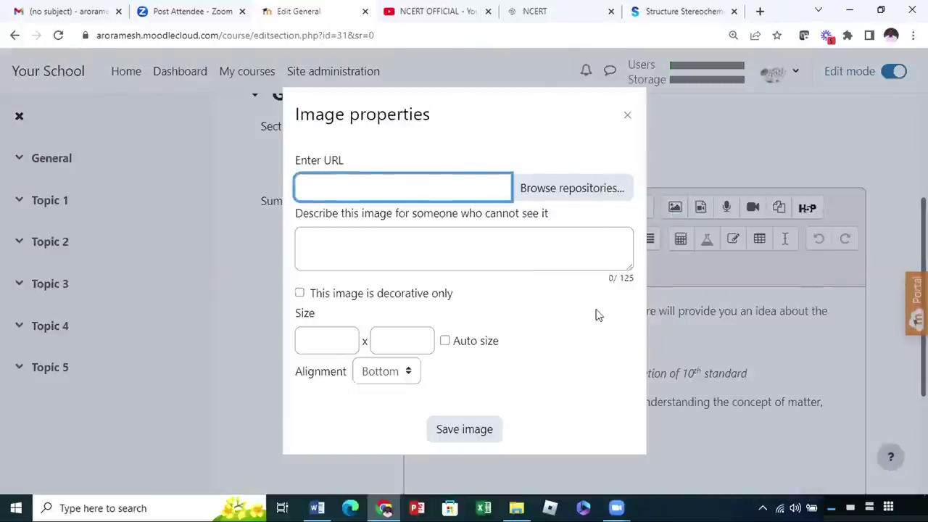
left_click(551, 189)
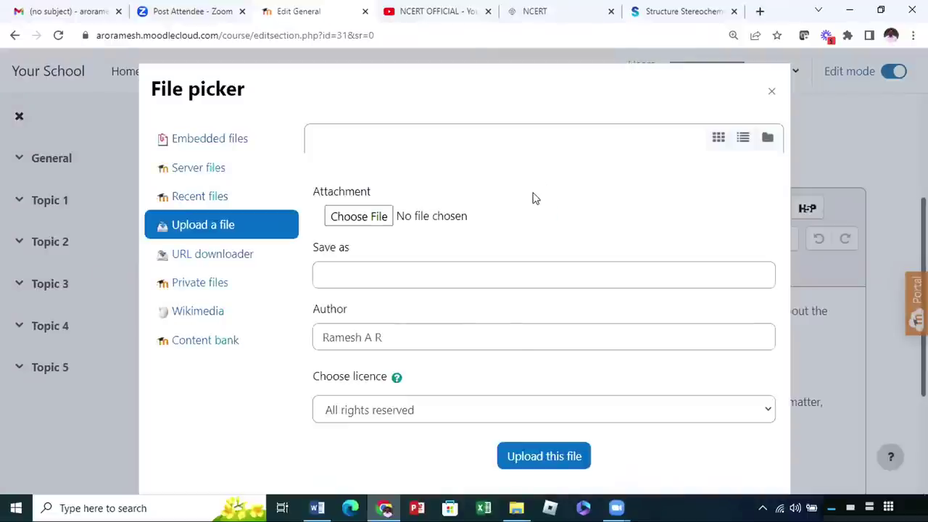
Choose the Atomic structure PNG from the Desktop folder 25.01.2023 as the attachment
left_click(359, 216)
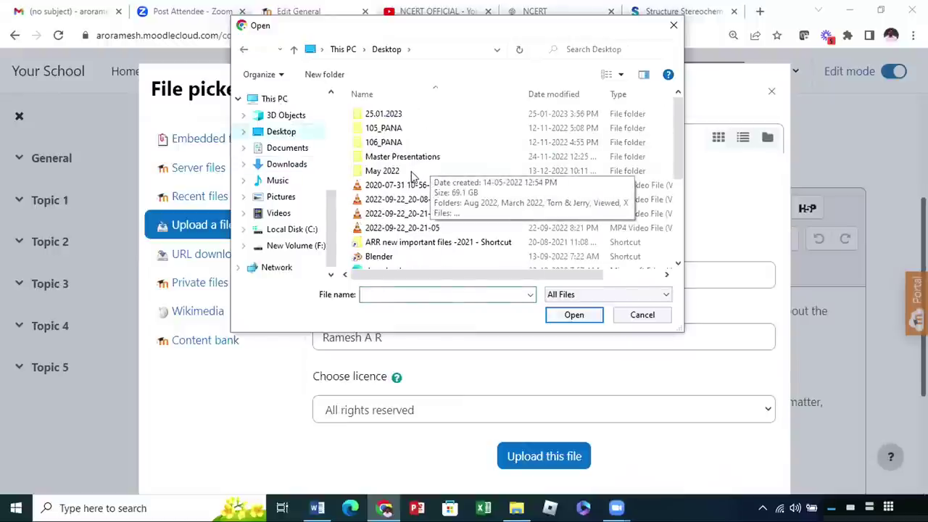
scroll(411, 171, "down", 3)
scroll(413, 179, "down", 1)
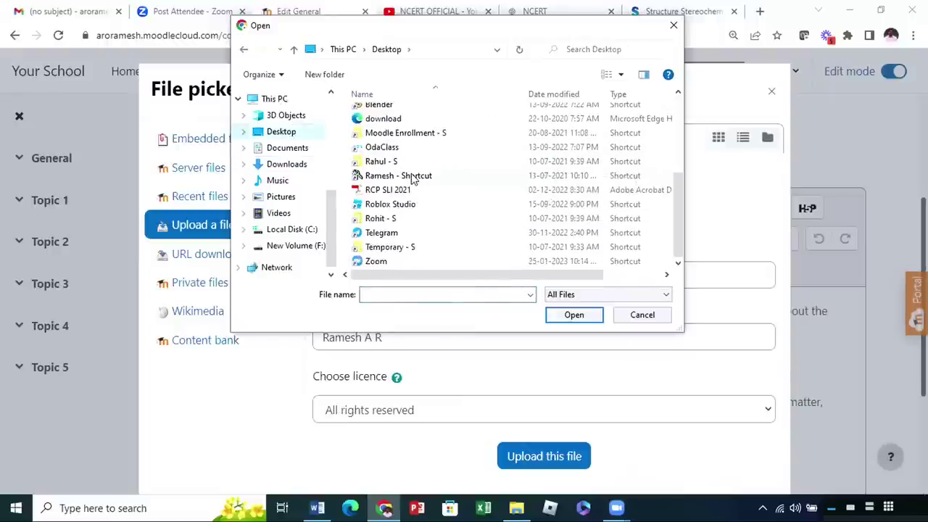
scroll(410, 177, "up", 4)
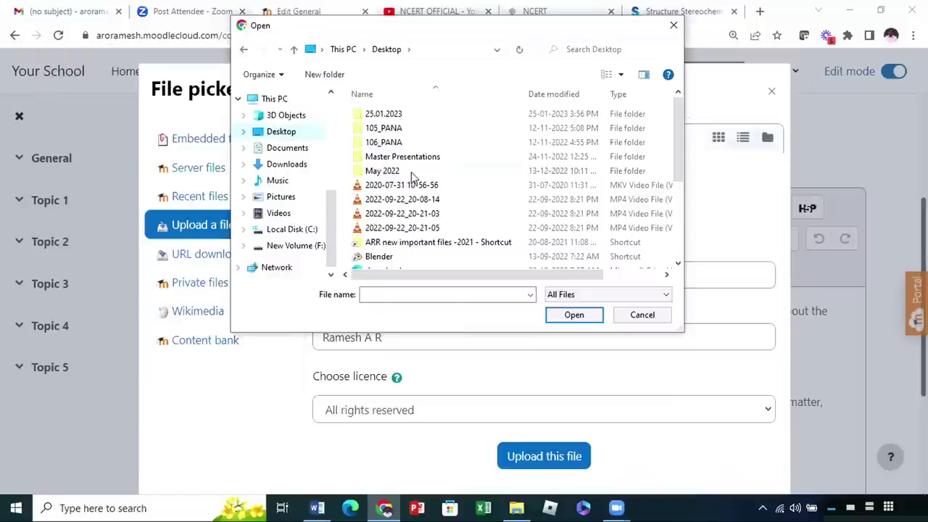
left_click(403, 115)
left_click(574, 314)
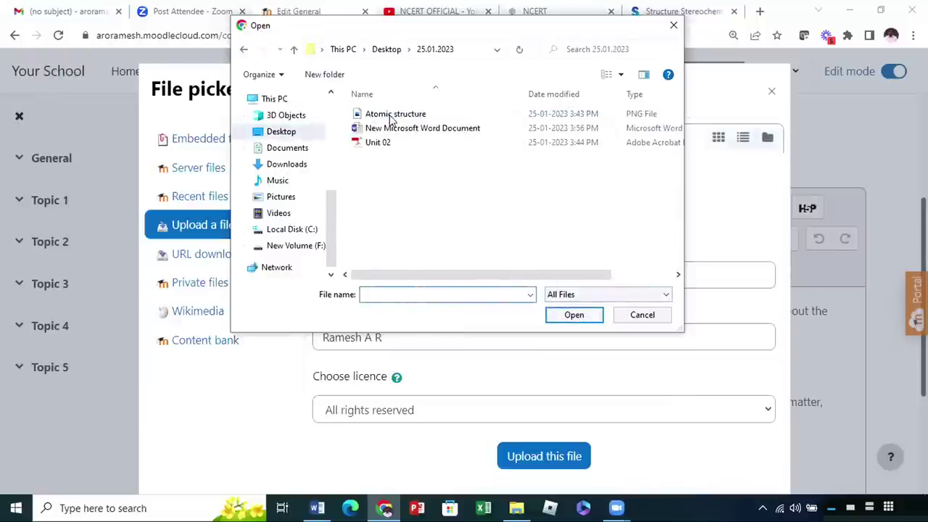
left_click(390, 116)
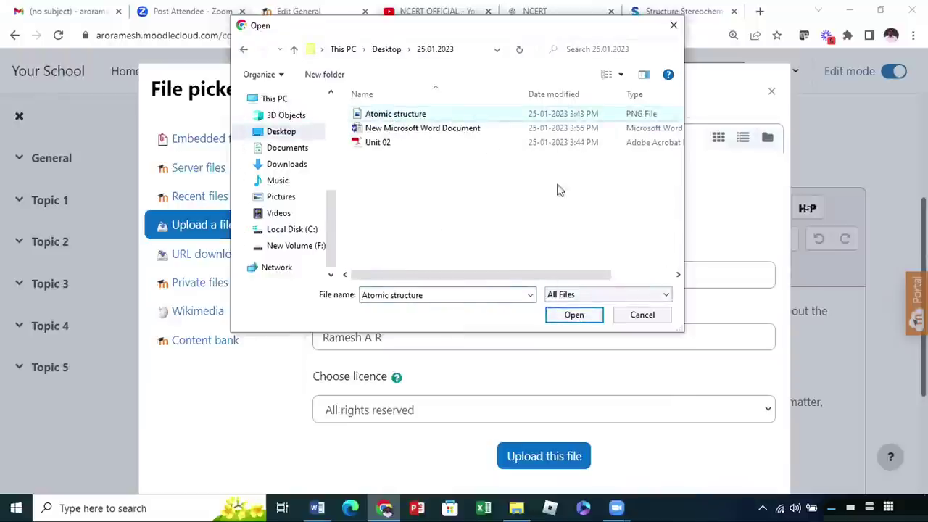
left_click(570, 319)
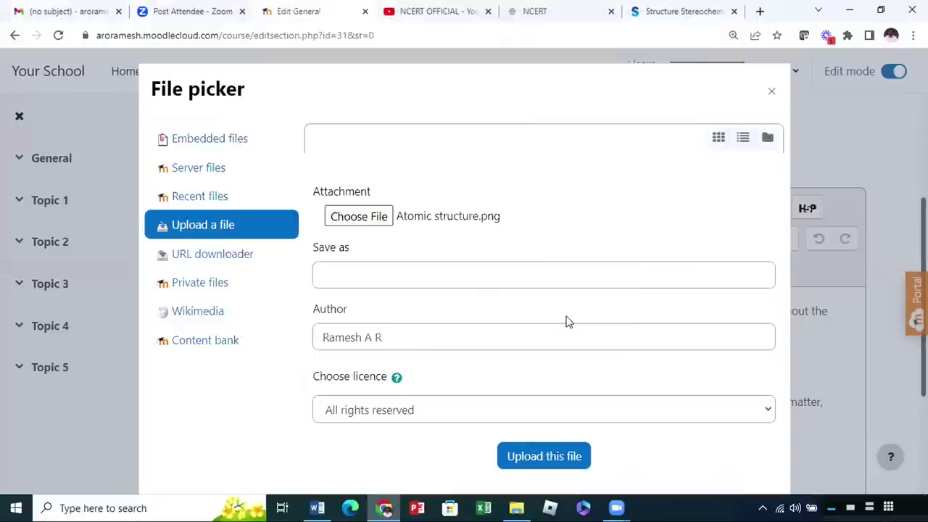
Clear the attachment, choose the Atomic structure PNG again and upload it
left_click(423, 223)
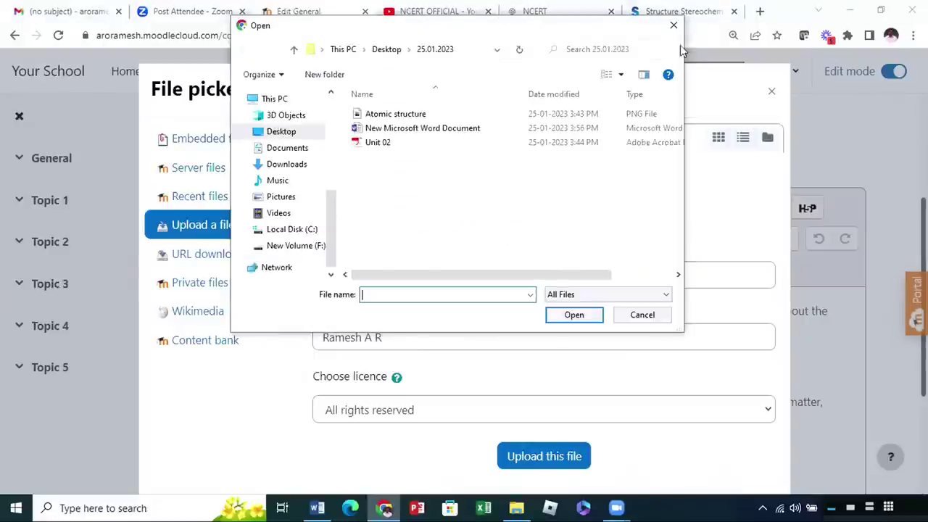
left_click(680, 29)
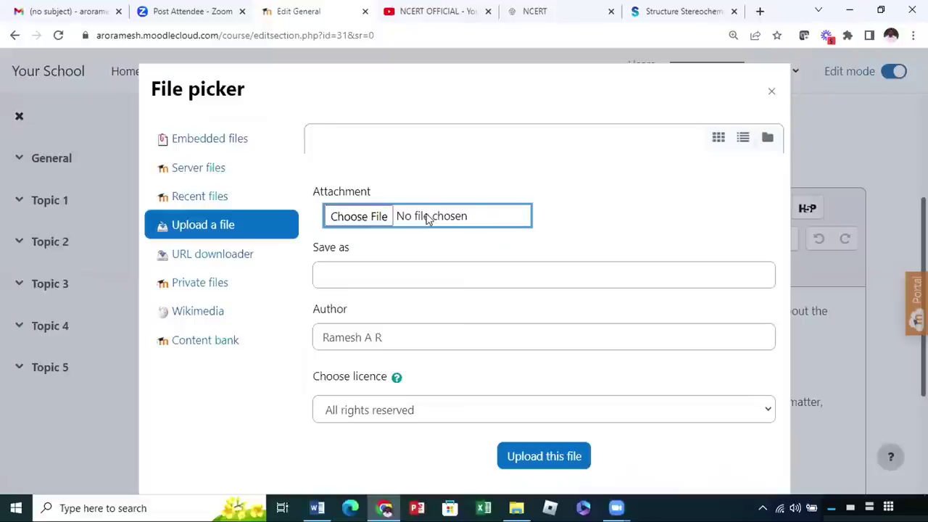
left_click(355, 217)
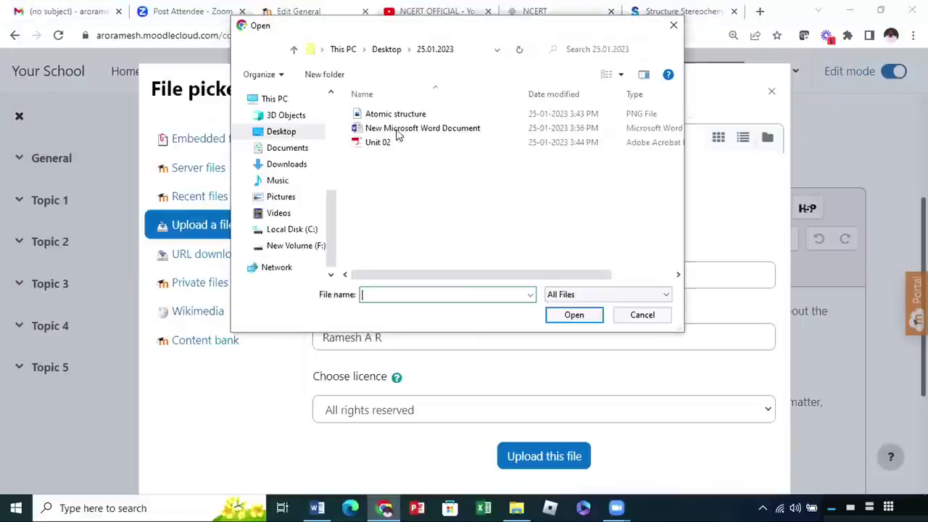
left_click(397, 116)
left_click(584, 316)
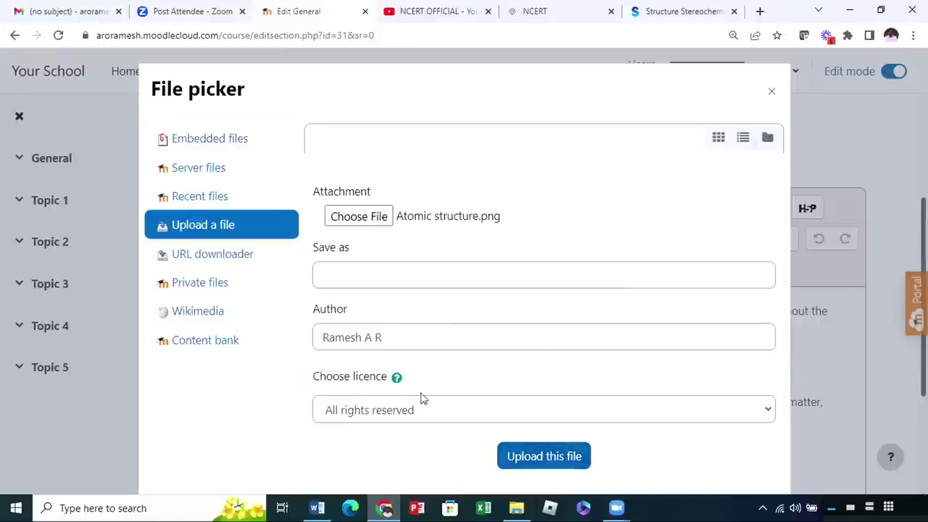
key("Return")
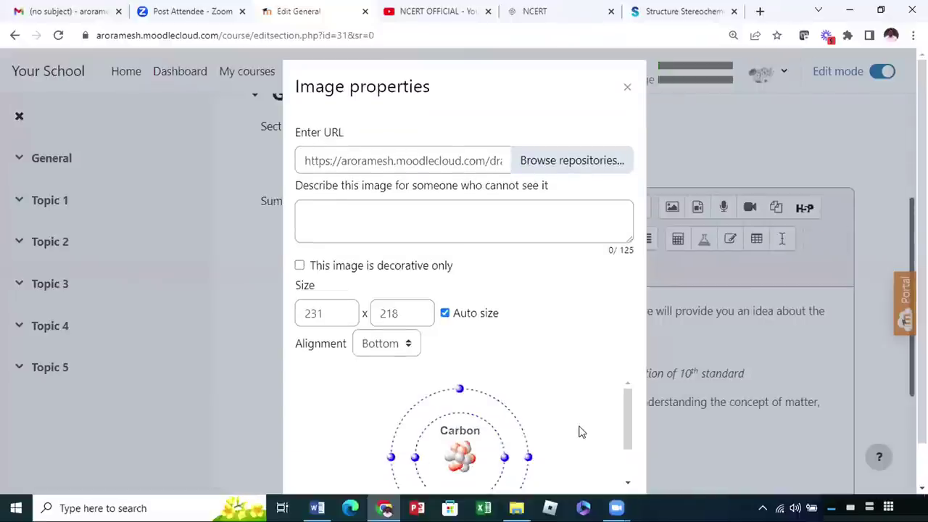
Mark the uploaded image as decorative only and insert it into the summary with automatic size and bottom alignment
scroll(559, 363, "down", 3)
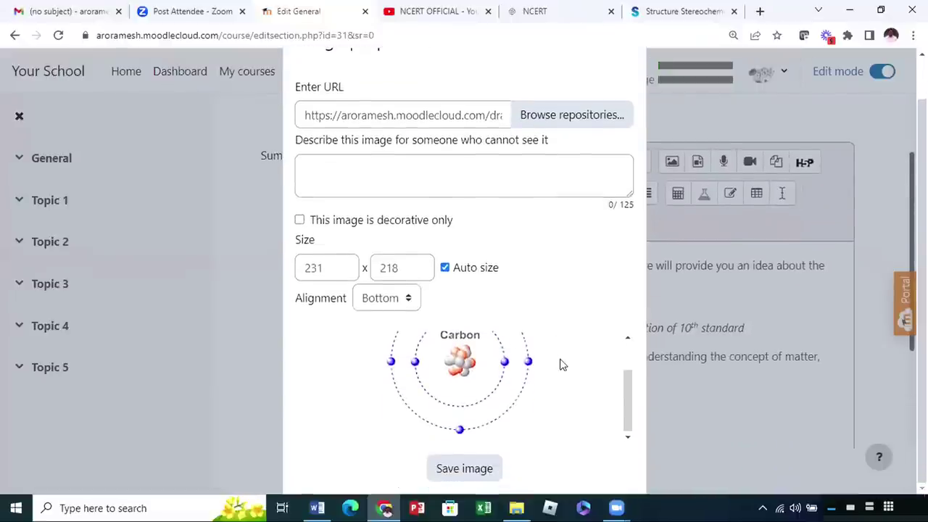
scroll(527, 395, "up", 1)
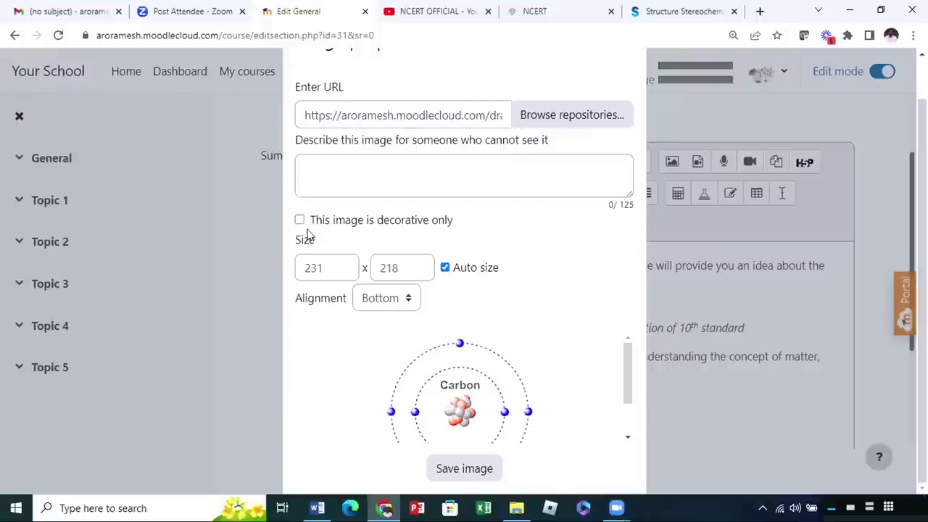
left_click_drag(313, 225, 462, 226)
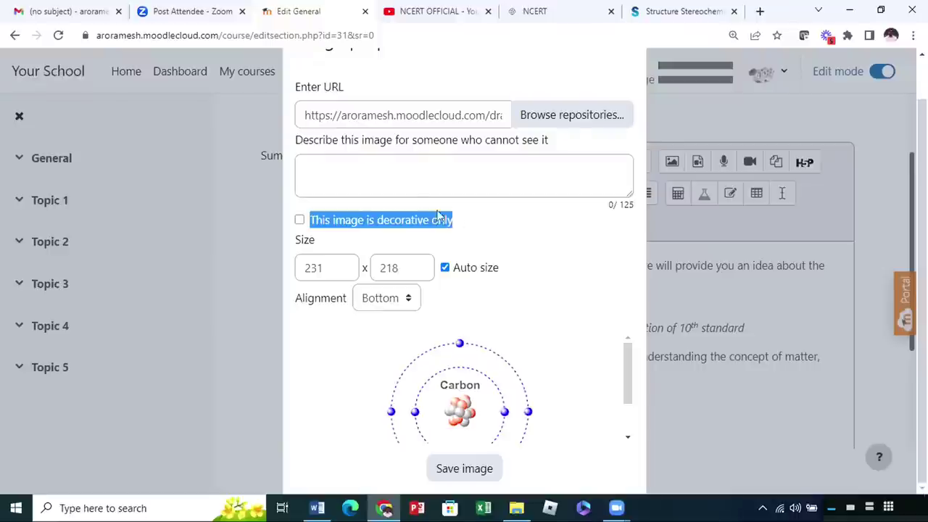
left_click(396, 178)
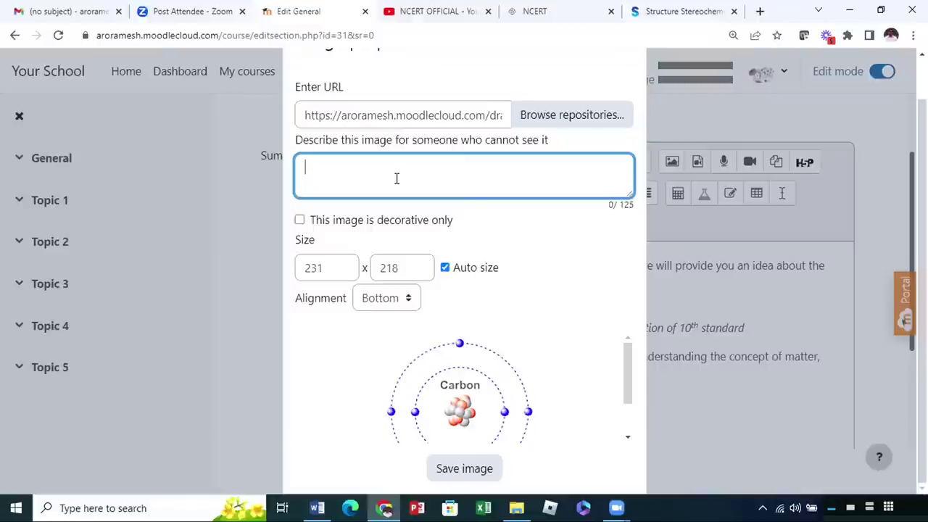
left_click(299, 220)
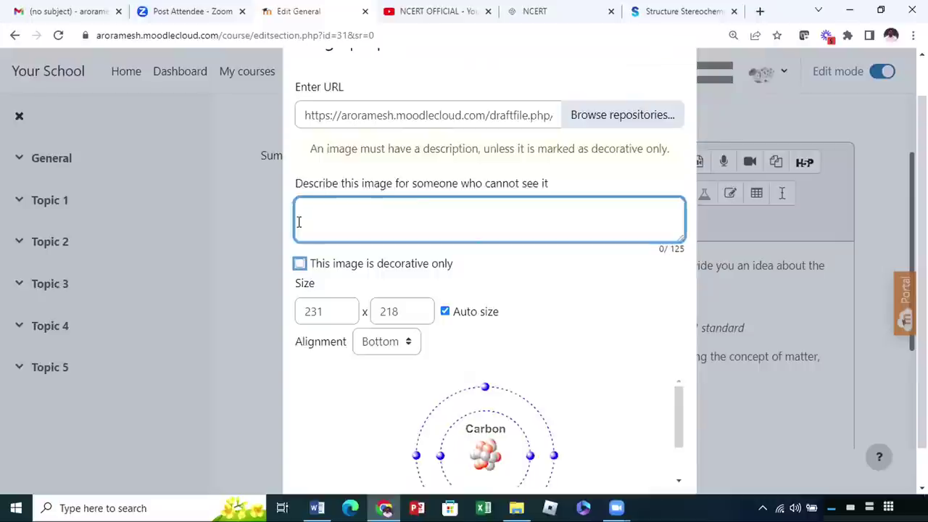
left_click(300, 264)
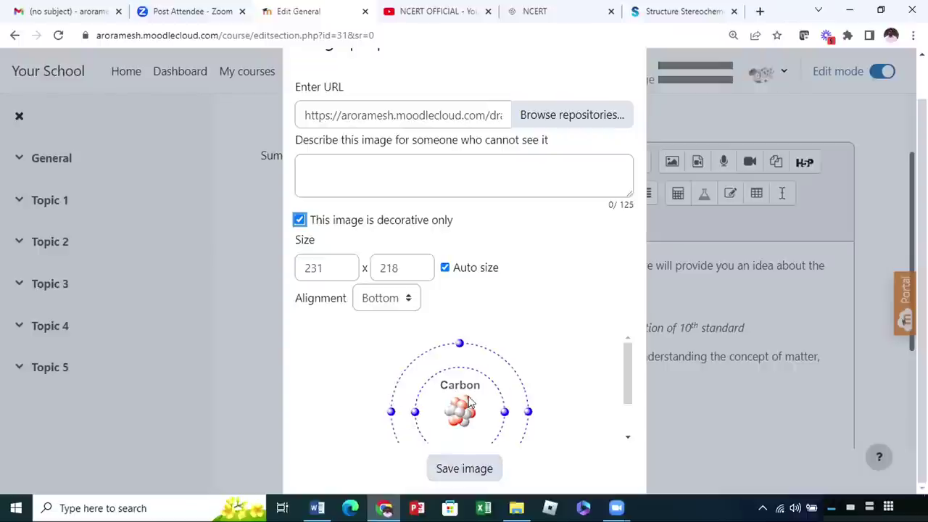
left_click(580, 386)
key("Return")
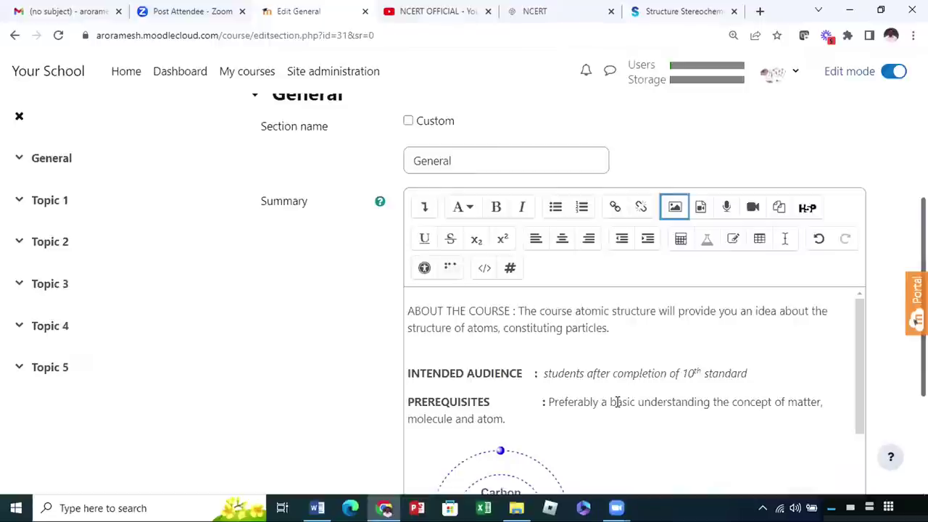
Check the carbon atom image below the Prerequisites text and save the General section's changes
scroll(616, 401, "down", 3)
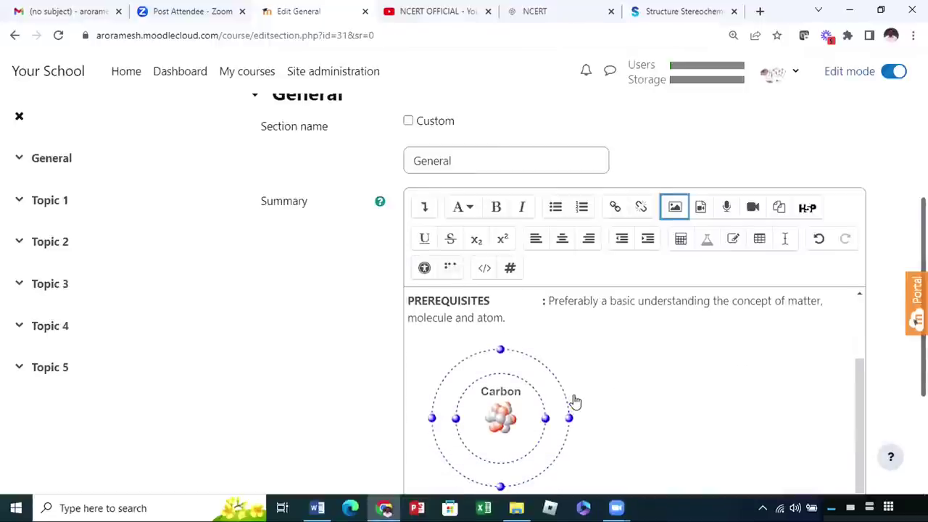
scroll(573, 405, "up", 1)
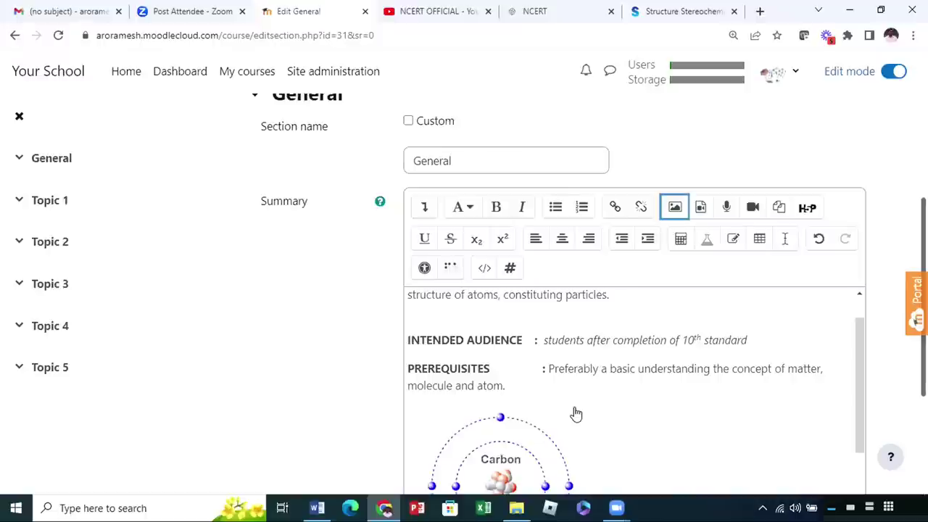
scroll(575, 413, "down", 1)
scroll(576, 413, "up", 1)
scroll(575, 416, "down", 1)
scroll(490, 387, "down", 4)
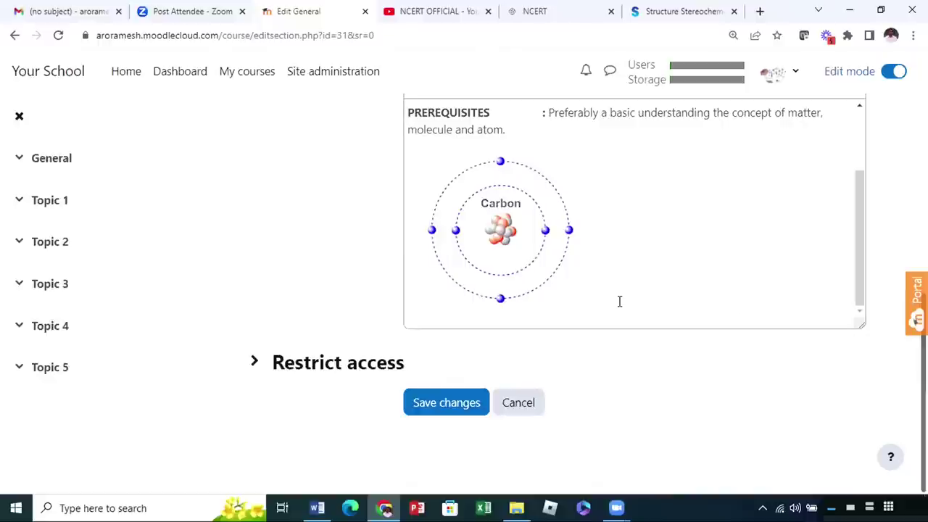
left_click(464, 403)
scroll(555, 239, "up", 2)
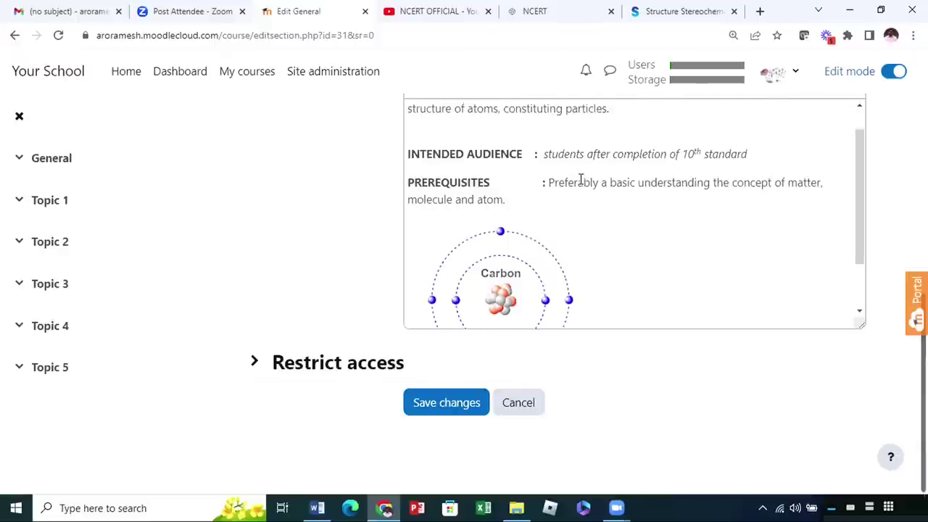
scroll(579, 182, "up", 1)
scroll(578, 182, "down", 3)
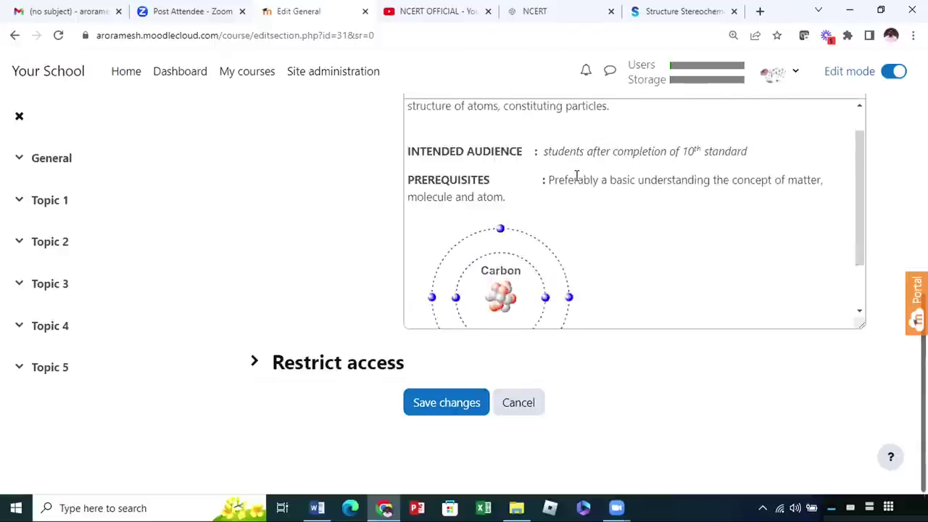
left_click(456, 410)
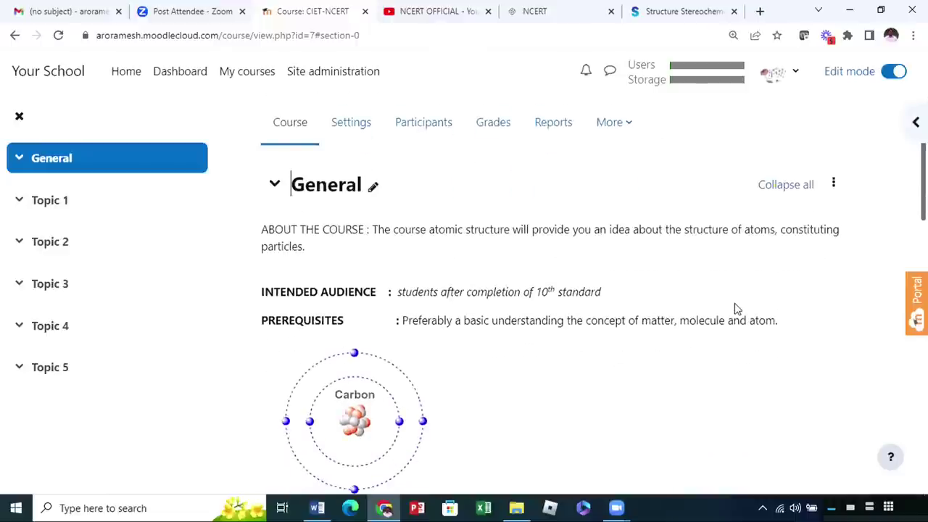
Review the General section's text and carbon atom image on the course page
scroll(734, 308, "down", 1)
left_click_drag(352, 162, 522, 248)
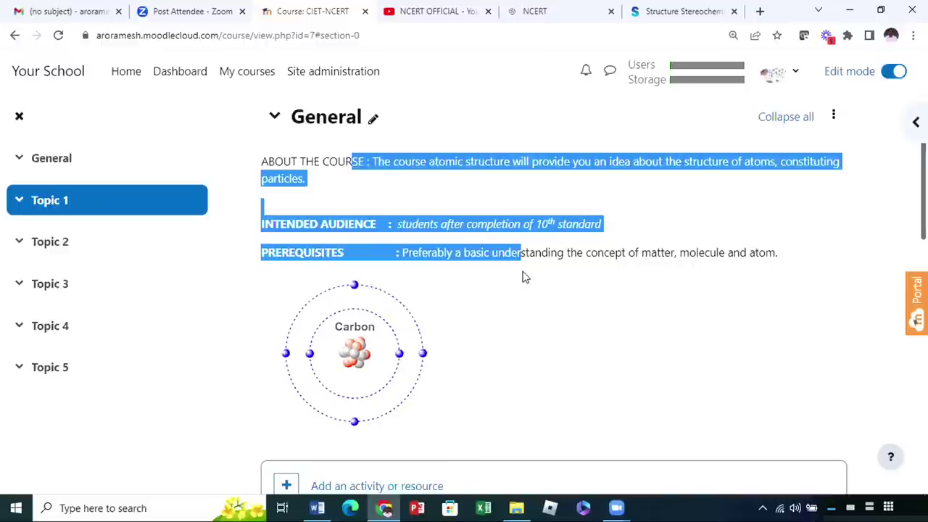
left_click(544, 316)
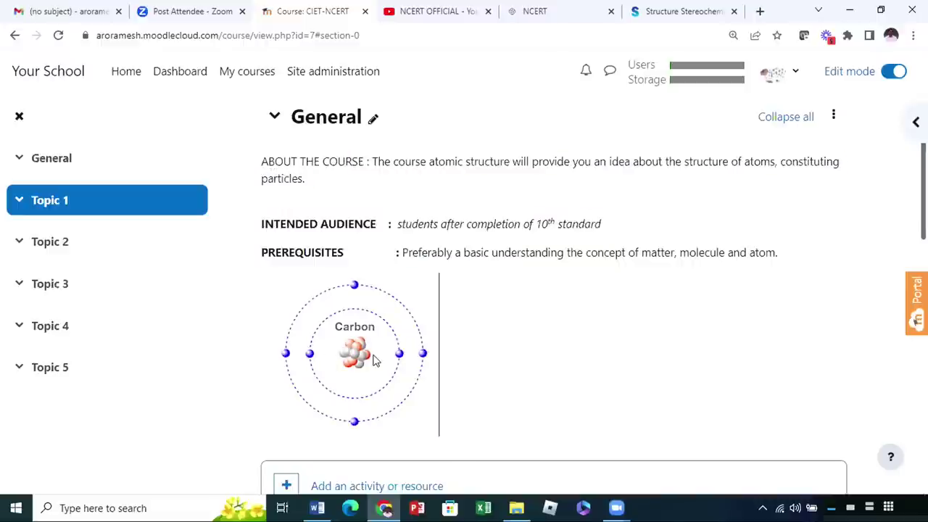
scroll(449, 367, "down", 1)
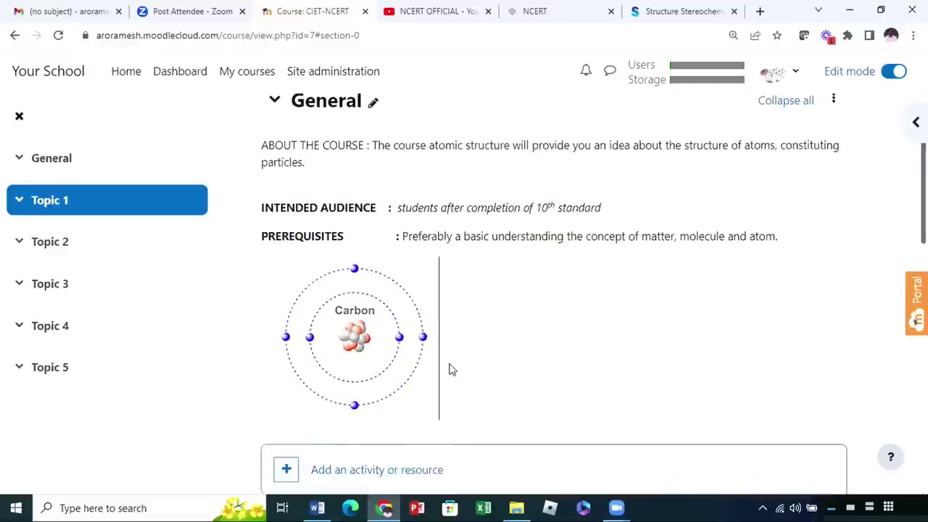
scroll(451, 368, "up", 2)
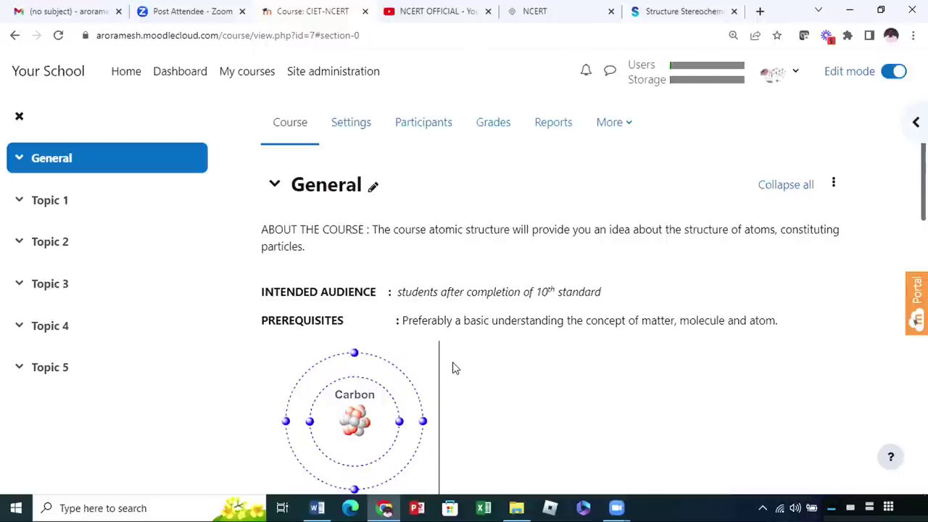
Open the General section for editing and bring up the image properties of the carbon atom picture in its summary
left_click(834, 184)
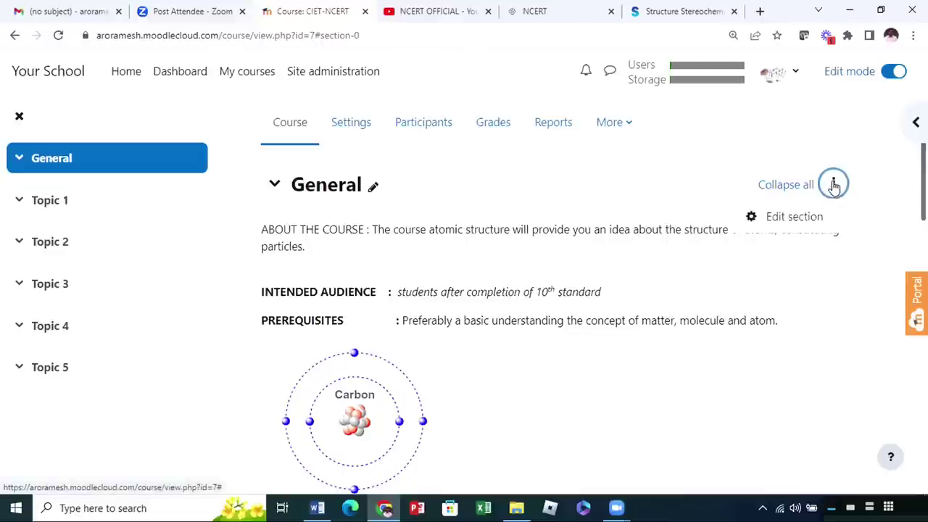
left_click(802, 220)
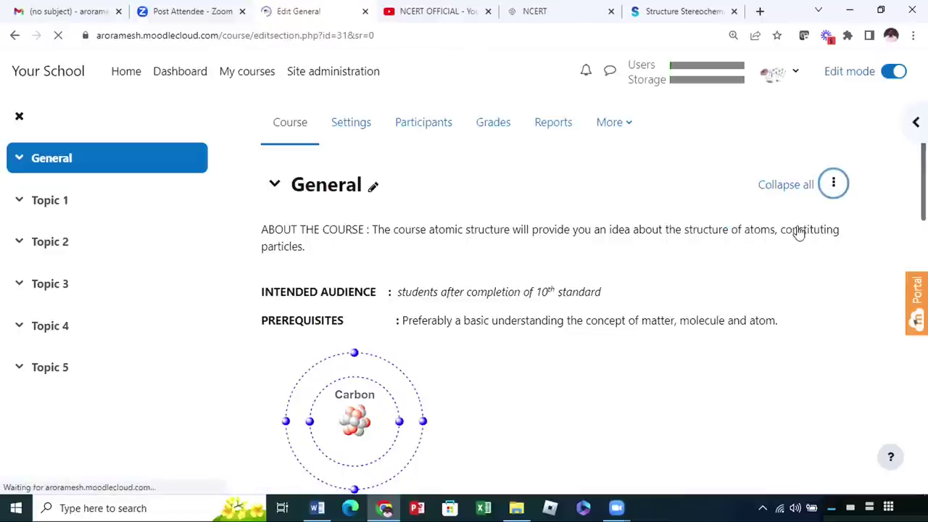
scroll(765, 230, "down", 5)
scroll(750, 229, "down", 3)
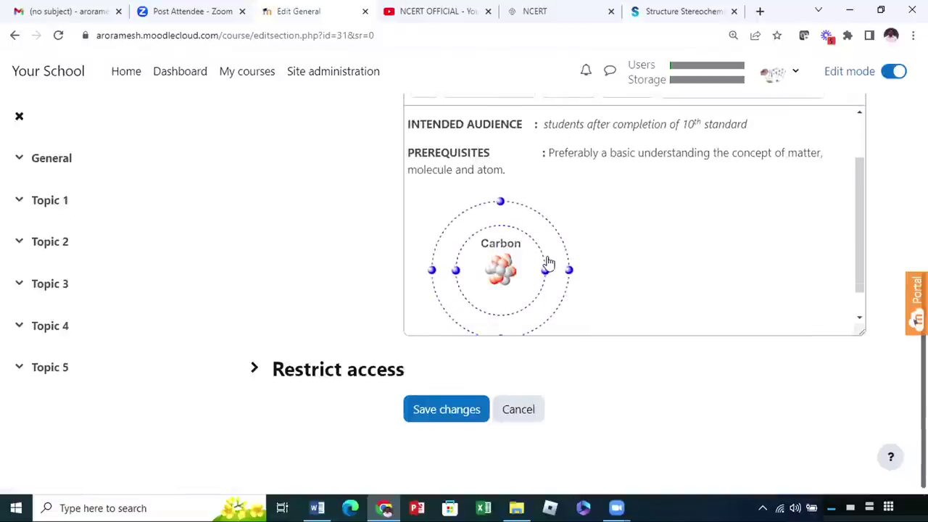
scroll(544, 279, "up", 1)
left_click(519, 311)
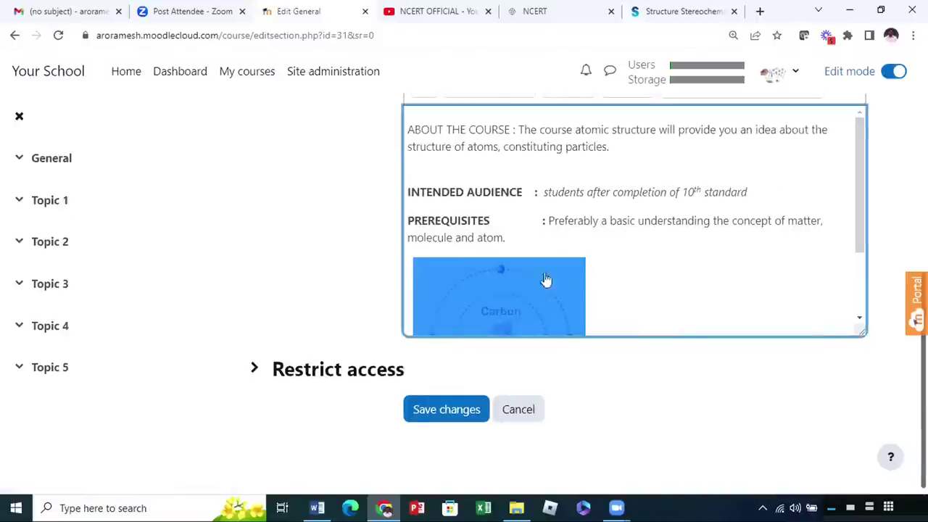
scroll(627, 289, "up", 1)
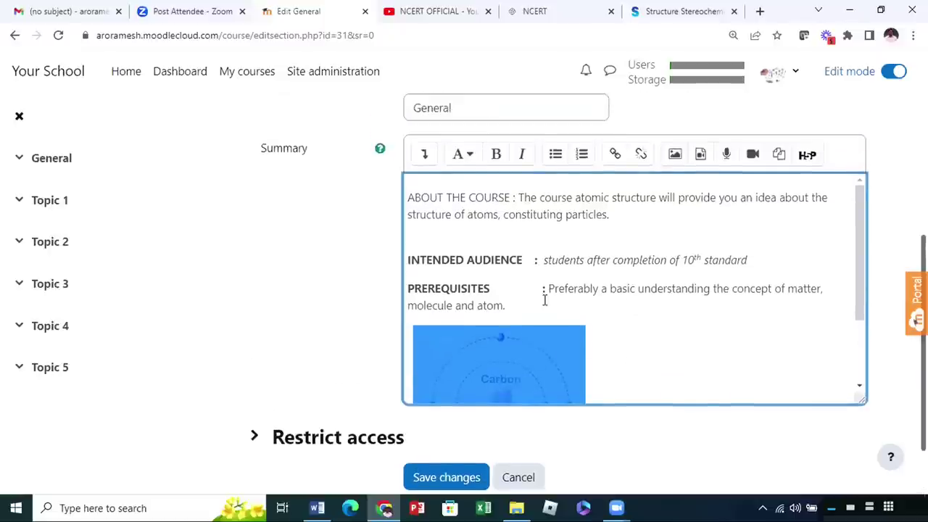
left_click(675, 156)
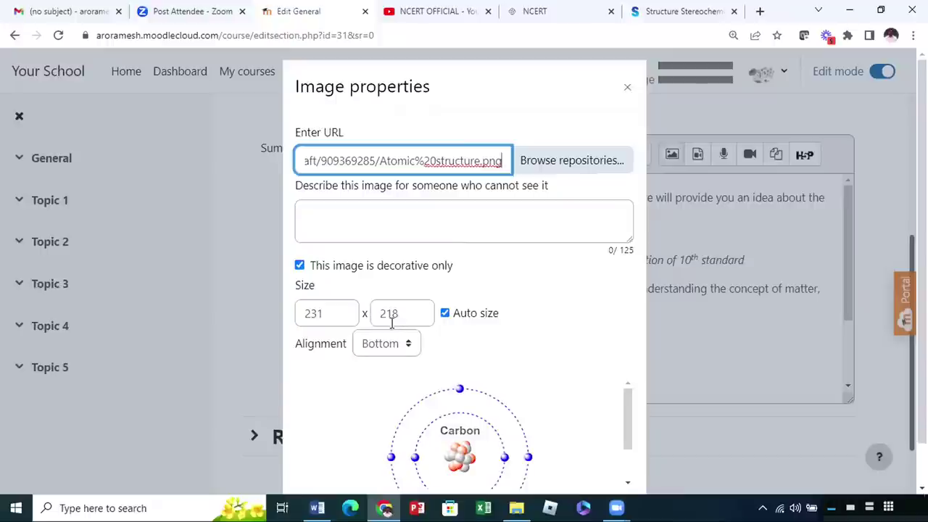
Set the carbon atom image's width to 125 with automatic sizing kept on, and save the image and the section changes
double_click(338, 313)
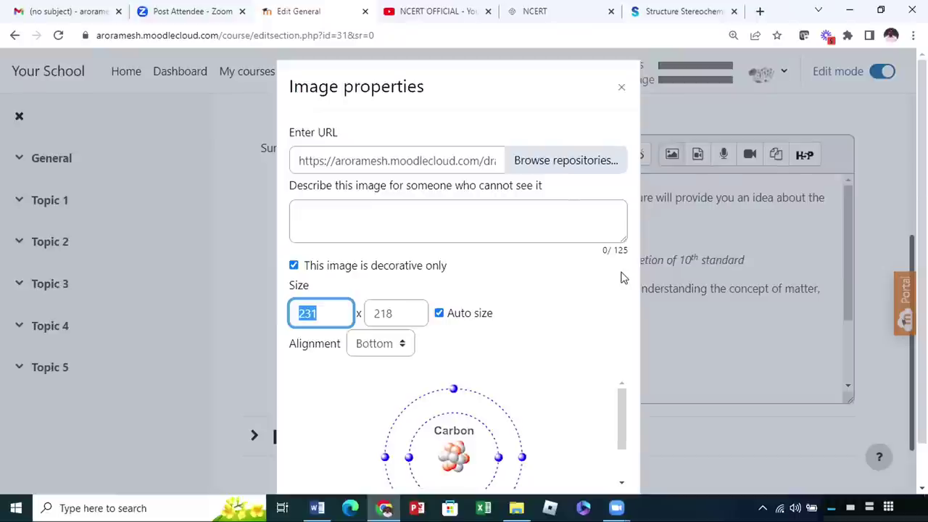
type("125")
scroll(559, 433, "down", 1)
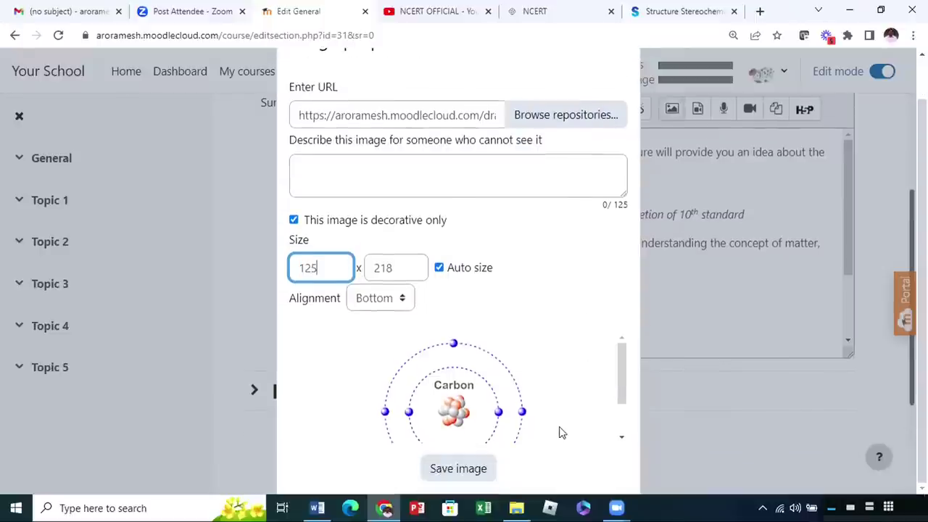
left_click(517, 426)
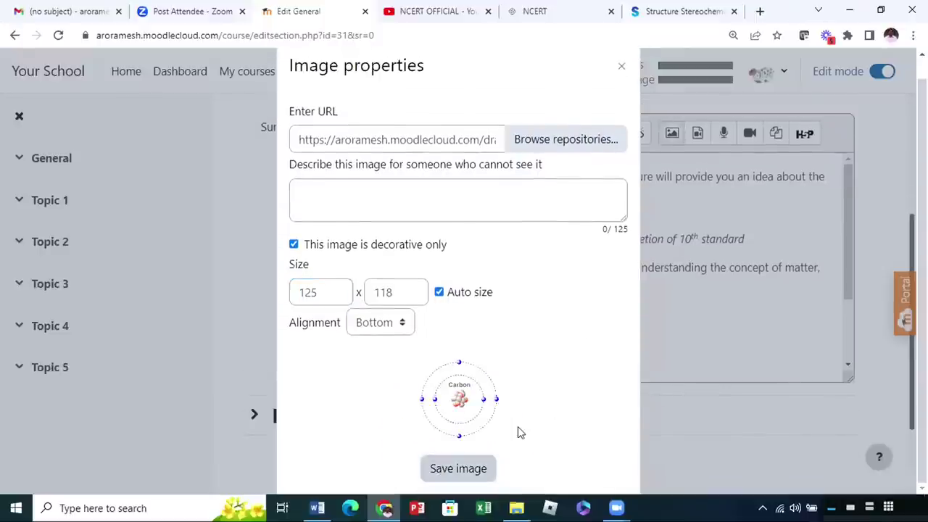
key("Return")
scroll(509, 325, "down", 1)
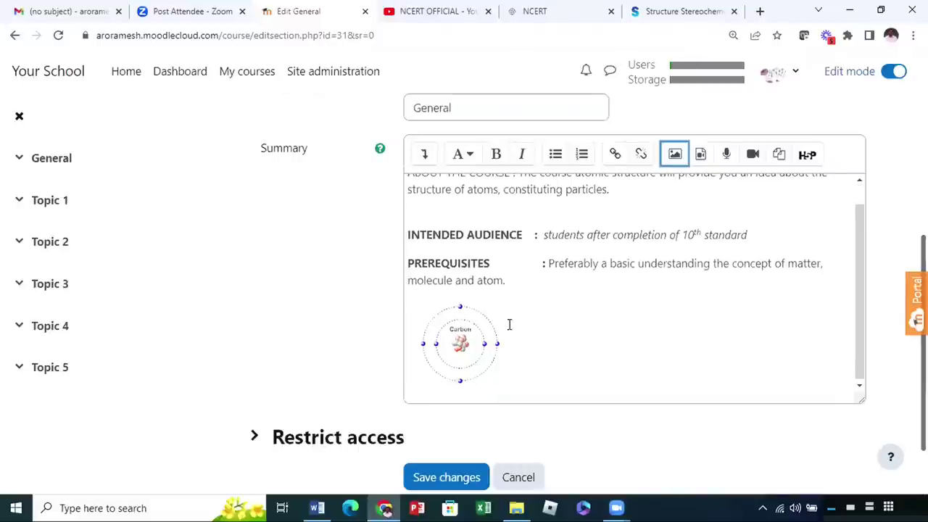
key("Tab")
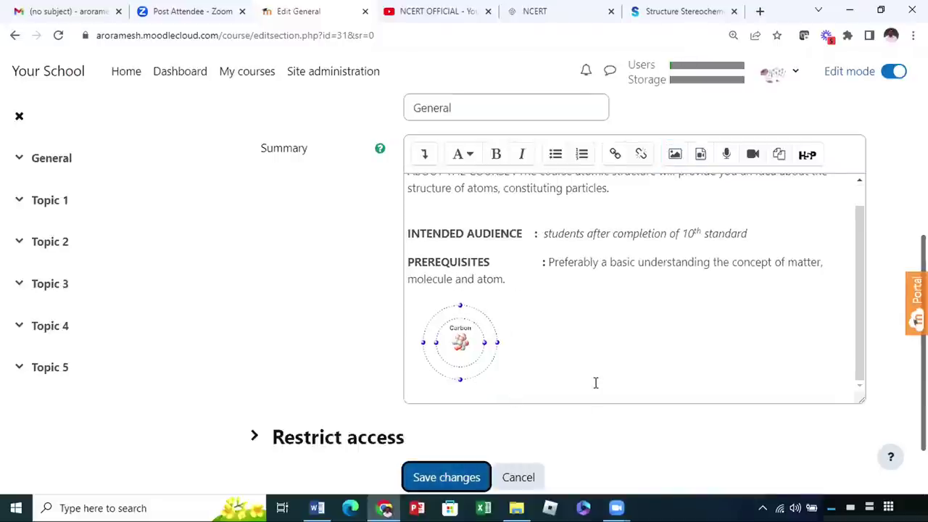
key("Return")
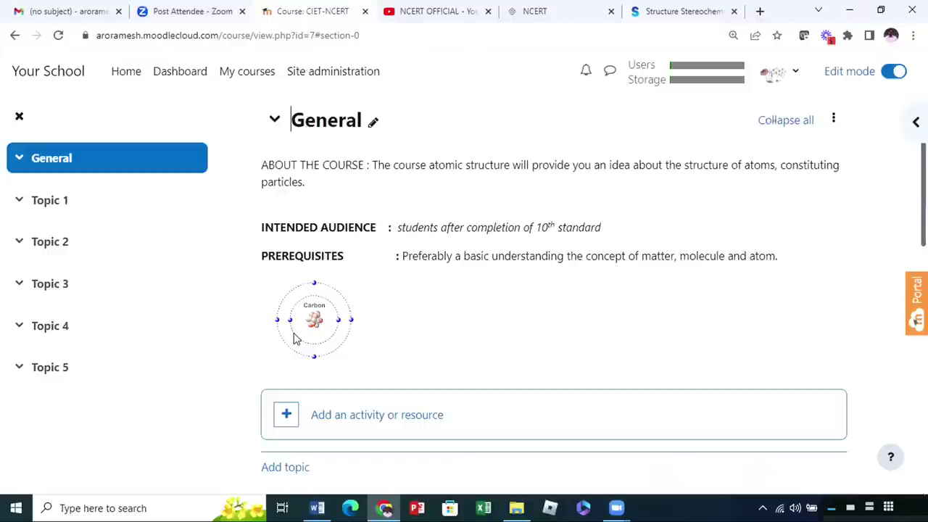
Review the General section with the resized carbon atom image and the empty topics below it on the course page
scroll(561, 323, "up", 1)
scroll(557, 319, "down", 3)
scroll(558, 319, "down", 1)
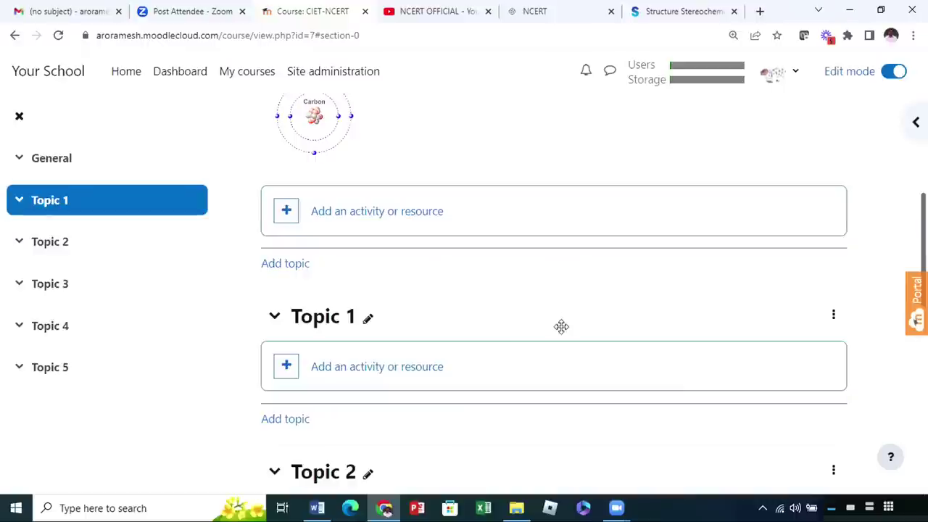
scroll(559, 324, "up", 1)
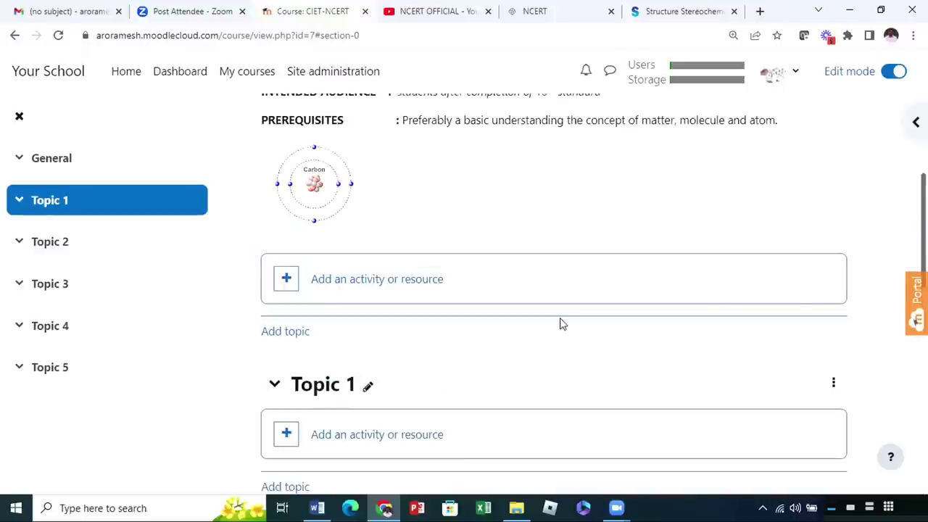
scroll(555, 331, "down", 1)
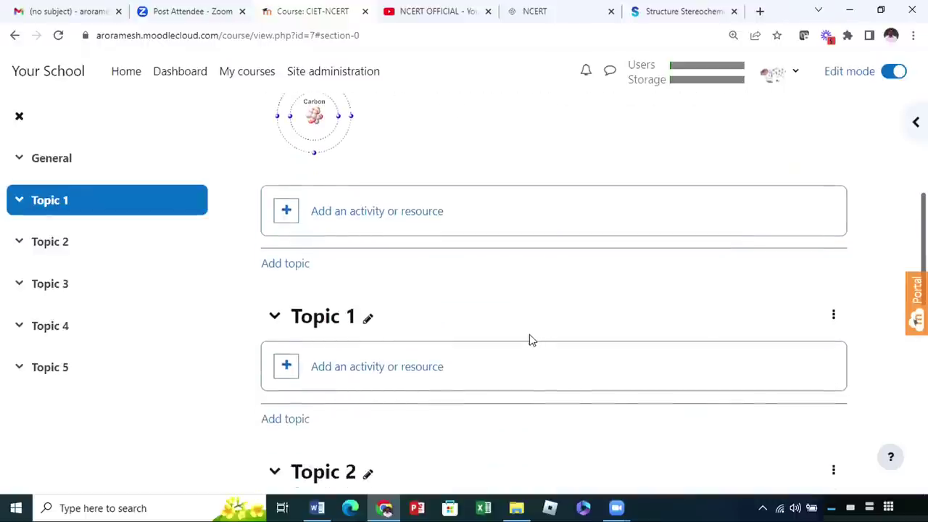
scroll(531, 335, "up", 4)
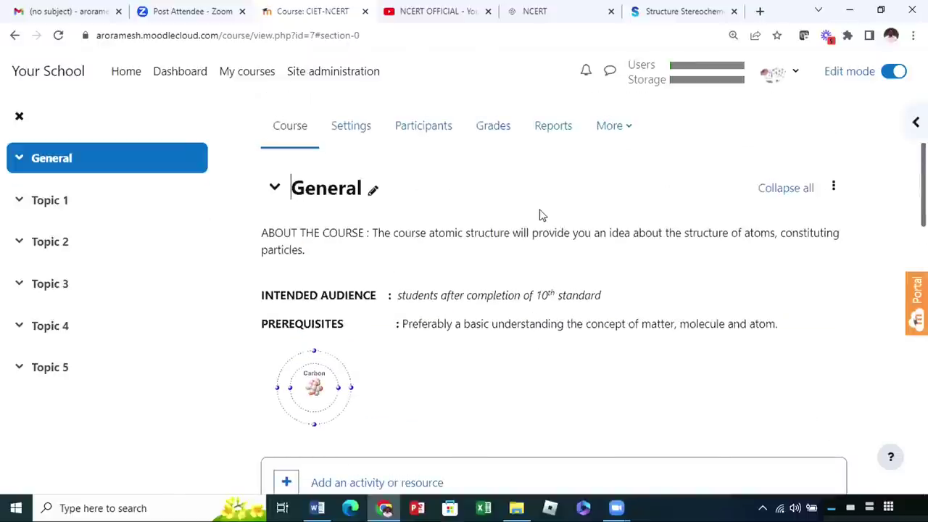
scroll(537, 224, "down", 2)
scroll(534, 229, "up", 2)
scroll(655, 271, "down", 5)
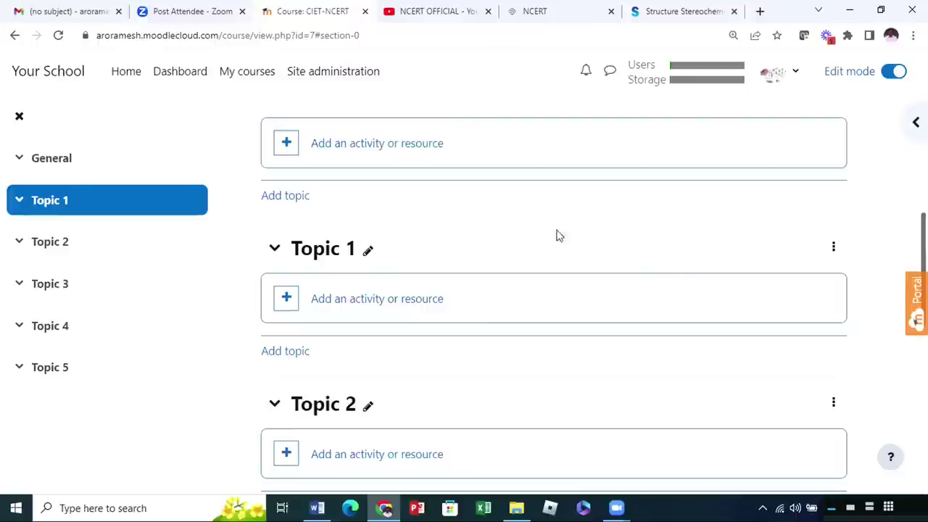
Open Topic 1 for editing and give it the custom section name "Module 1"
left_click(833, 248)
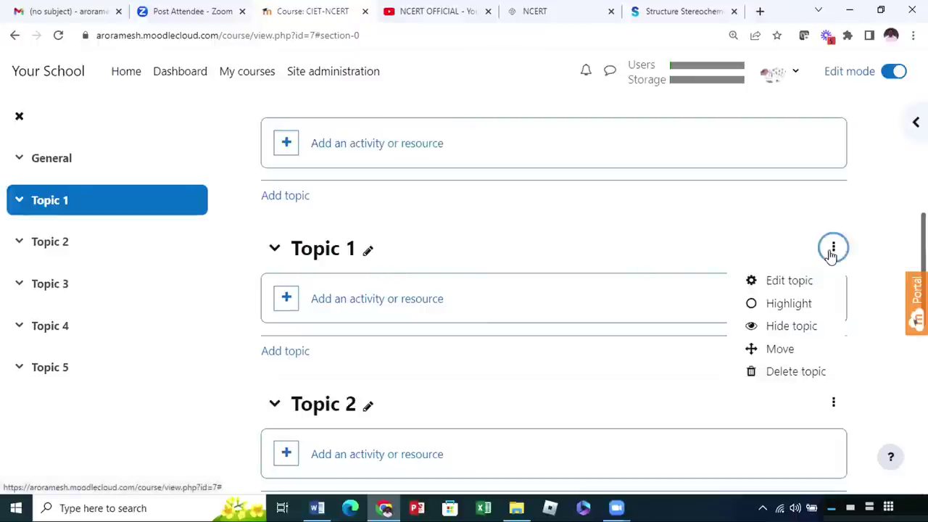
left_click(798, 282)
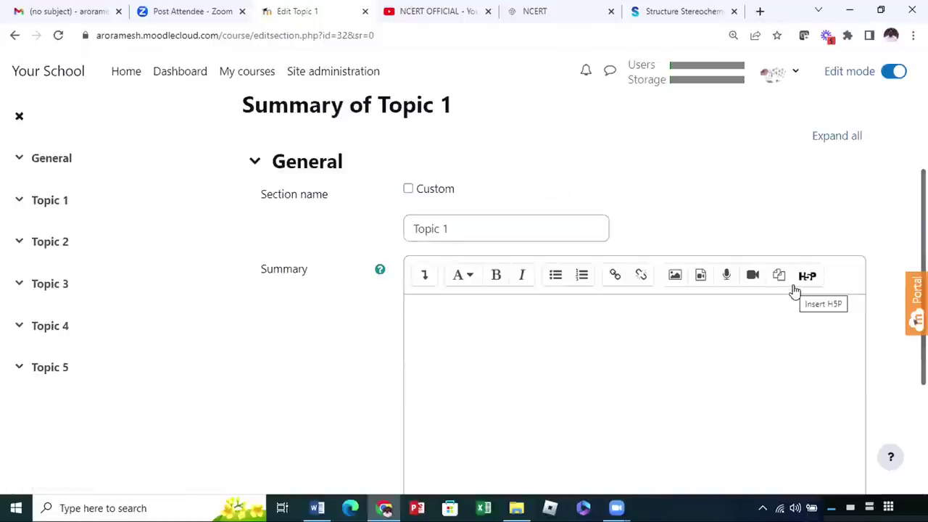
scroll(620, 245, "down", 1)
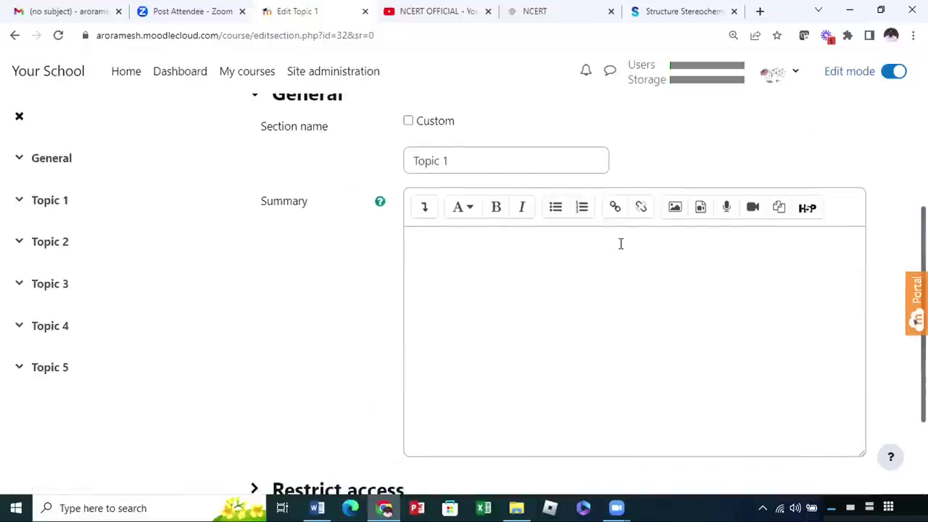
scroll(620, 243, "up", 1)
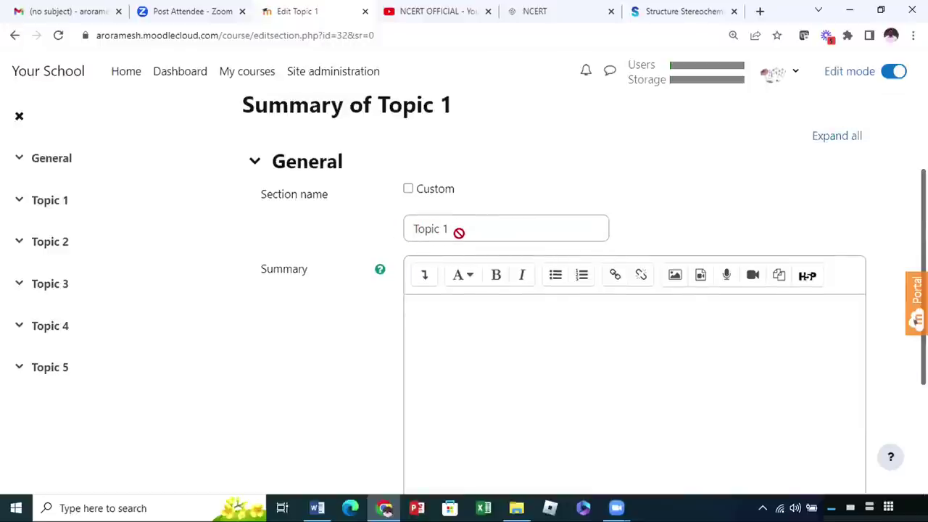
left_click(408, 189)
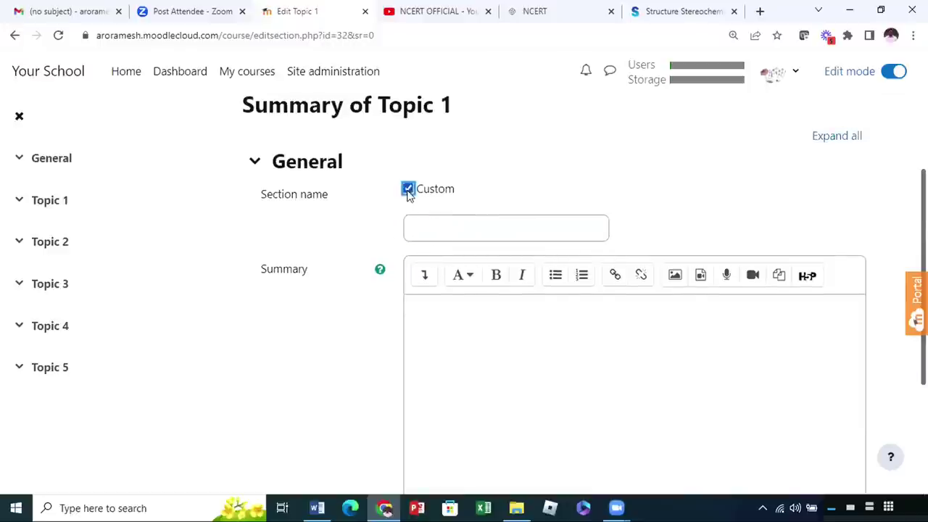
left_click(432, 227)
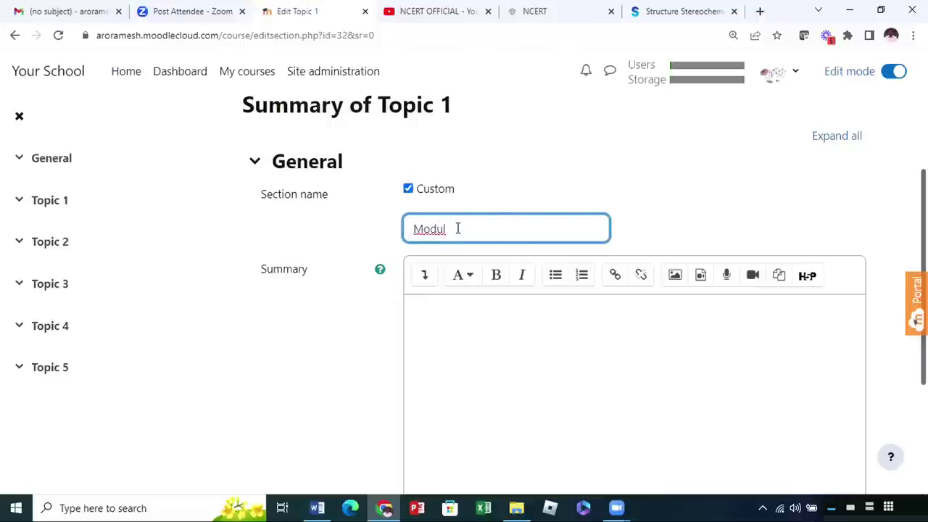
type("Module")
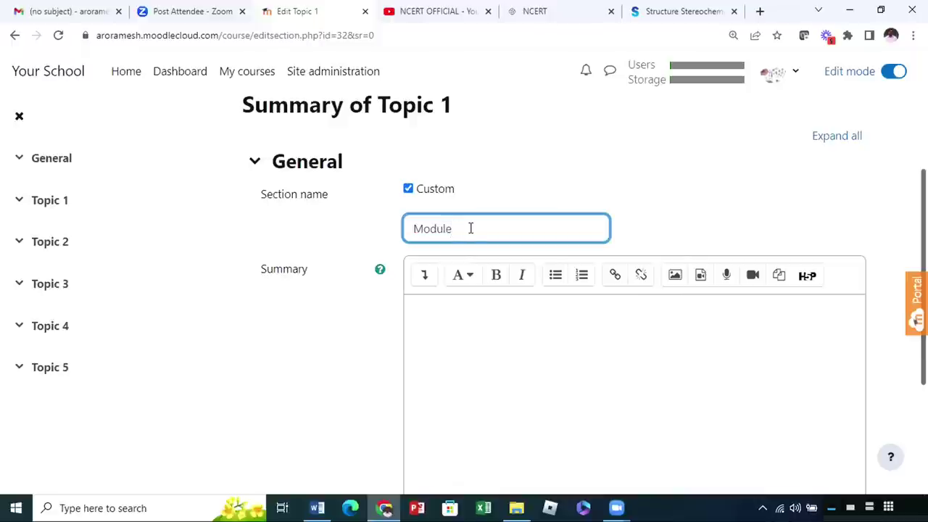
type(" 1")
Record an audio clip and attach the recording to the summary of Topic 1
left_click(479, 356)
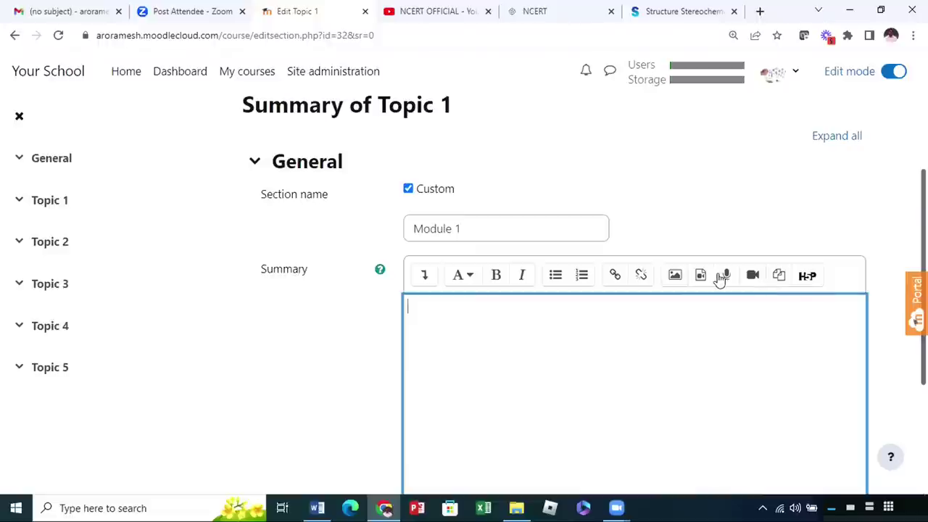
left_click(426, 280)
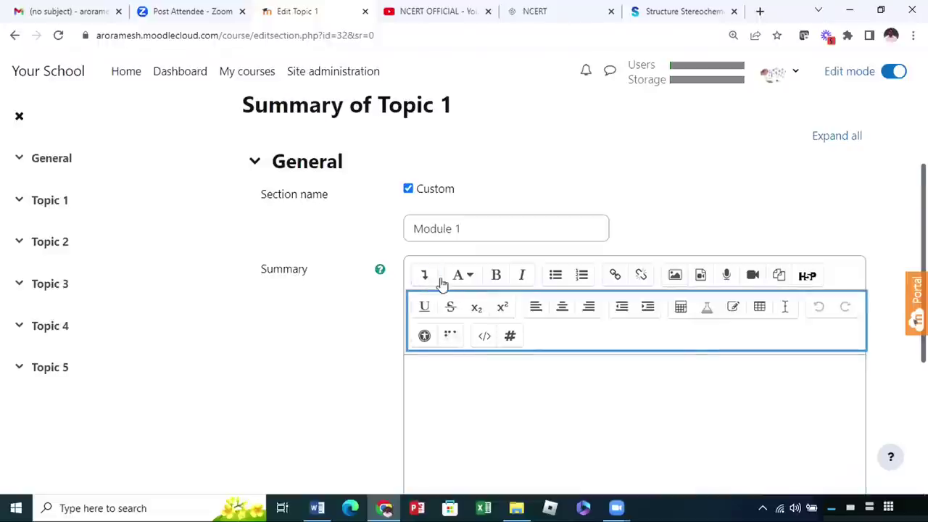
left_click(727, 278)
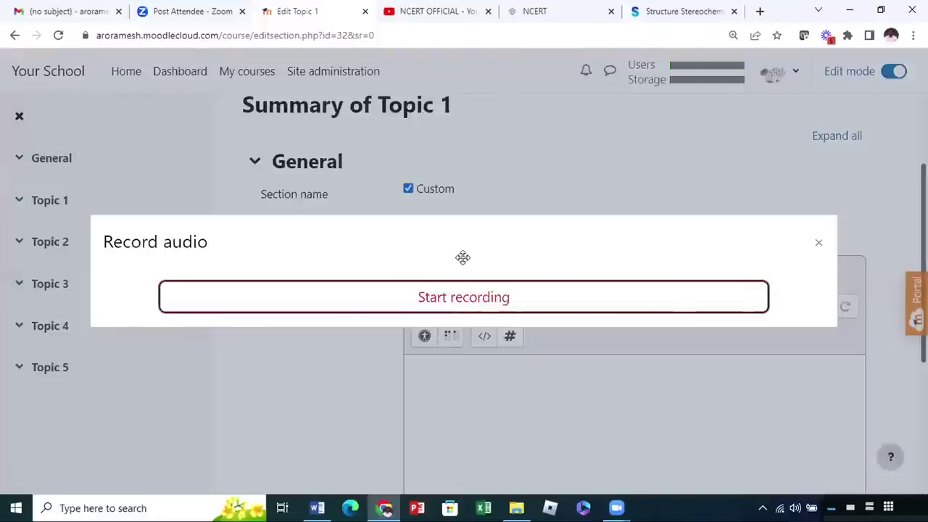
left_click(488, 303)
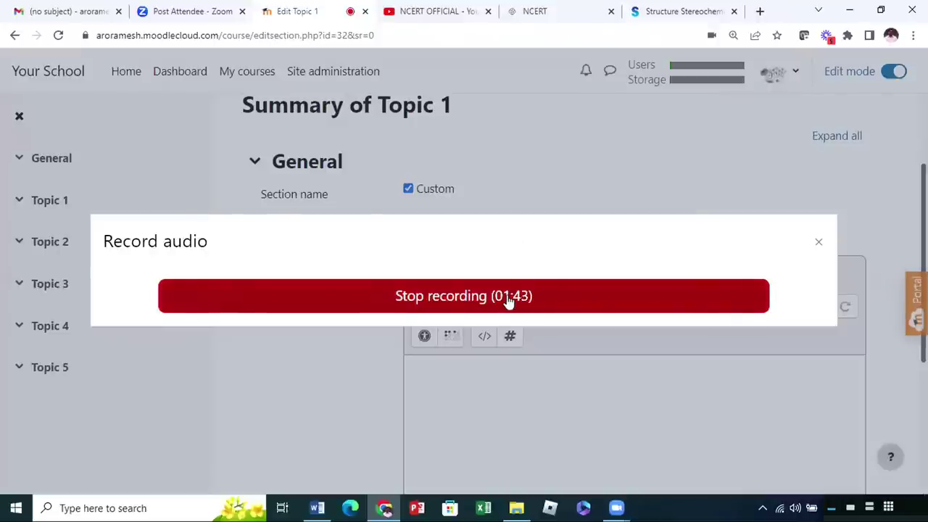
left_click(466, 302)
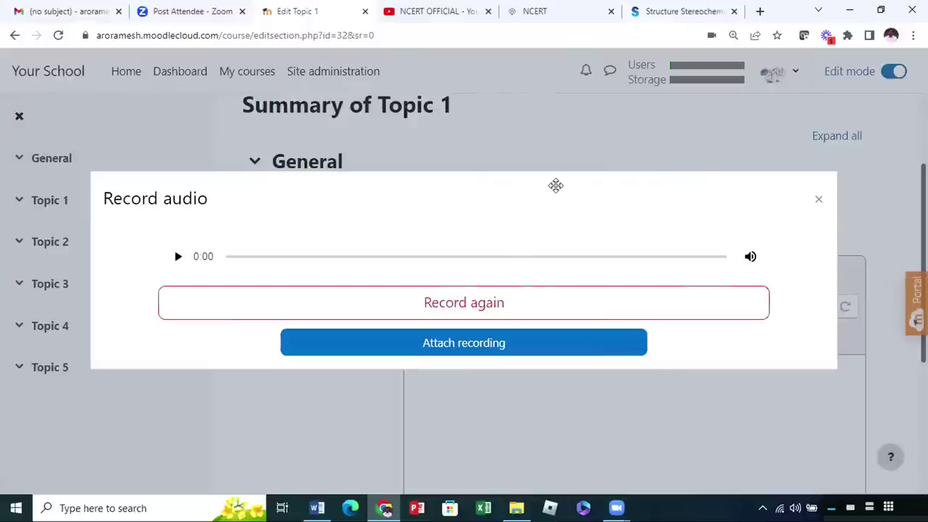
left_click_drag(555, 184, 638, 141)
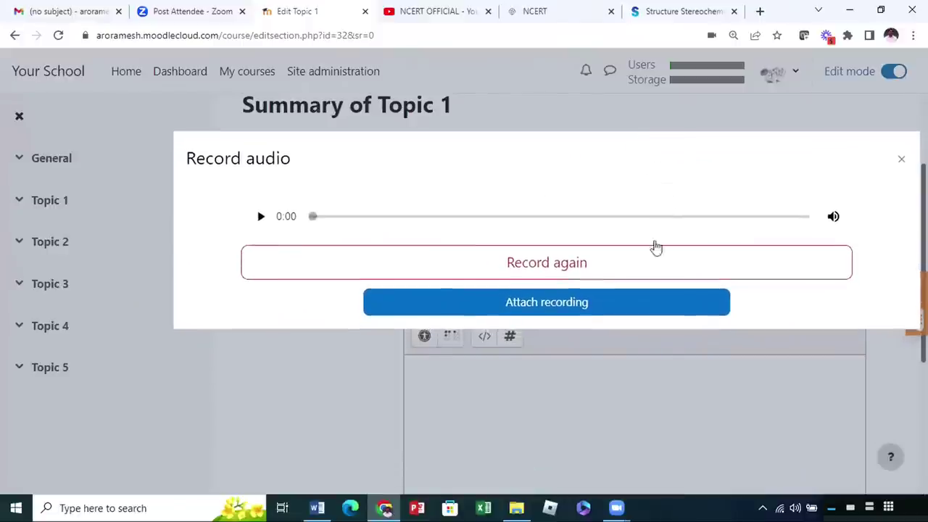
left_click(567, 309)
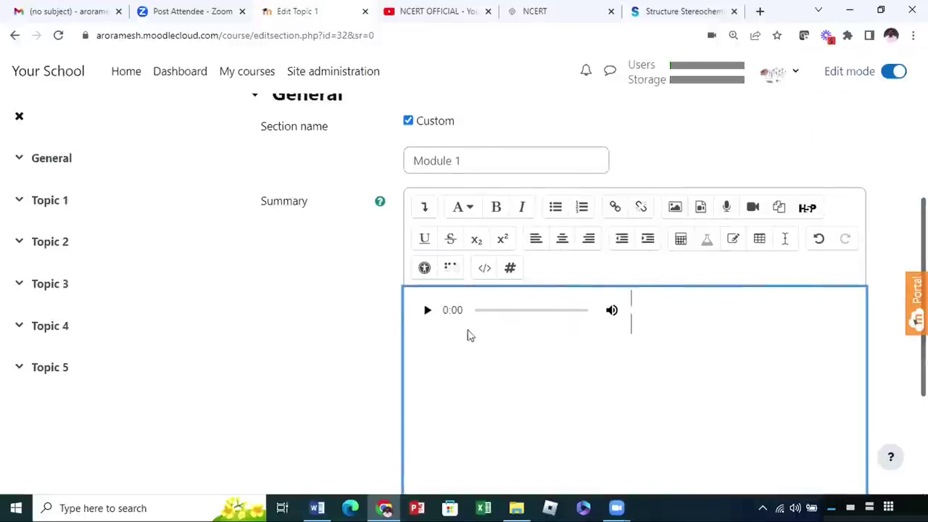
Check the section name and the attached audio player in the Topic 1 edit form
scroll(623, 323, "down", 1)
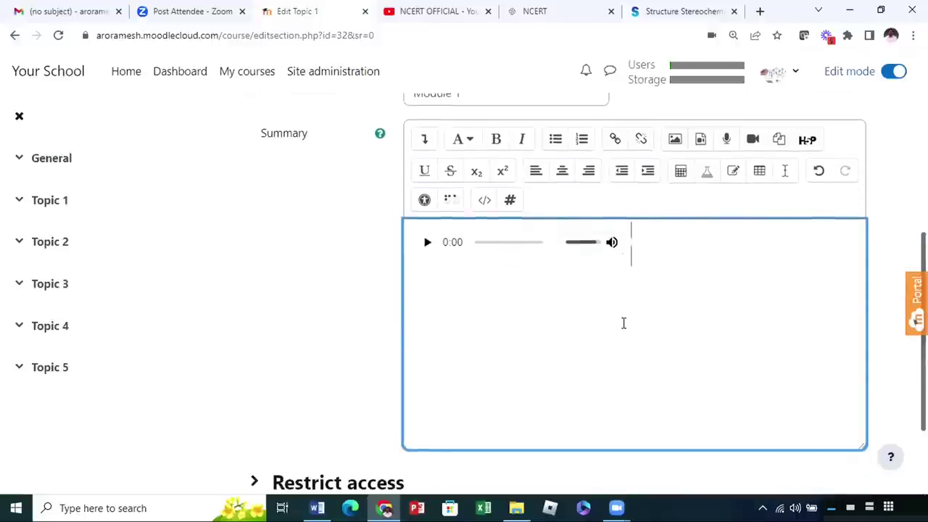
scroll(488, 285, "down", 1)
scroll(489, 285, "up", 2)
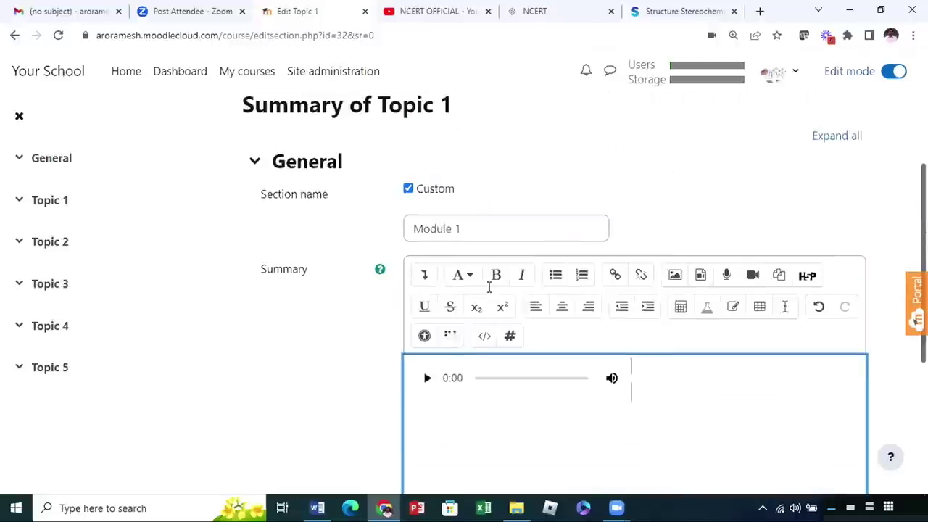
scroll(500, 286, "down", 2)
scroll(507, 287, "down", 1)
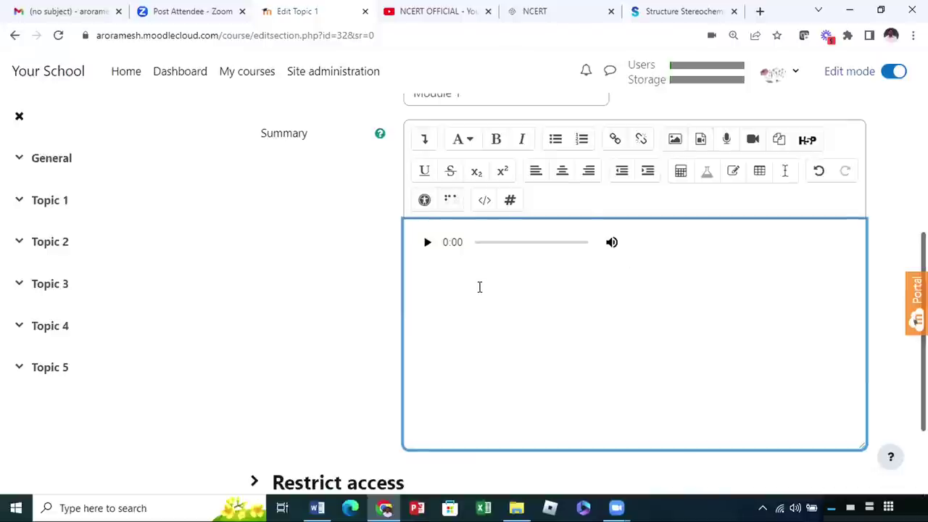
scroll(479, 287, "down", 2)
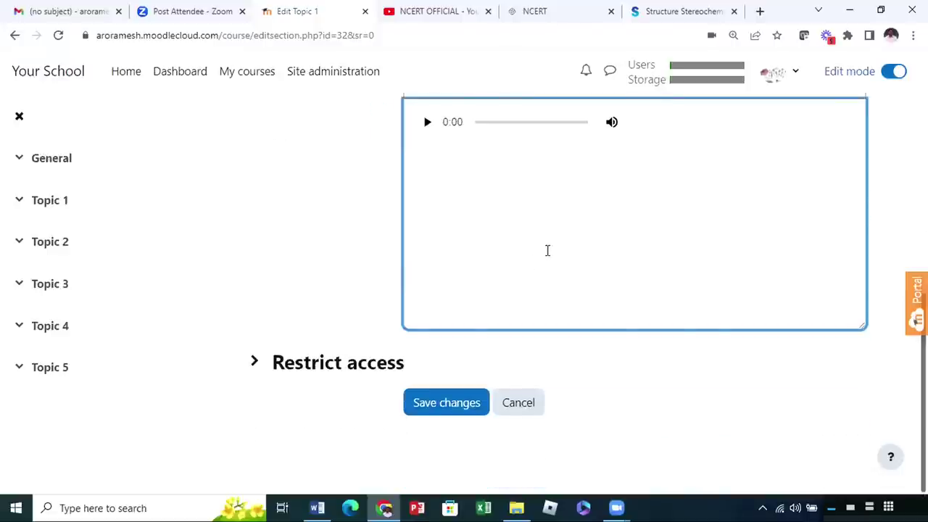
Save the Topic 1 changes and bring the Module 1 section into view on the course page
left_click(447, 405)
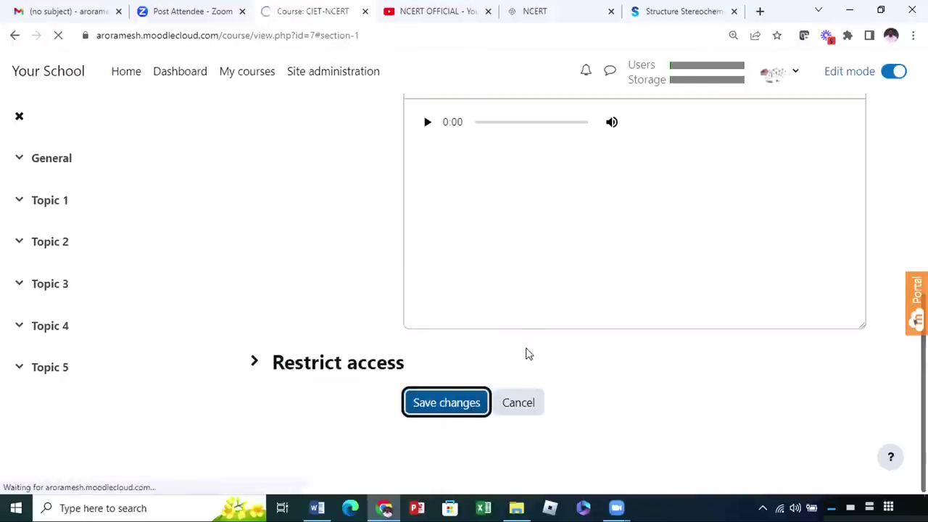
scroll(527, 340, "down", 1)
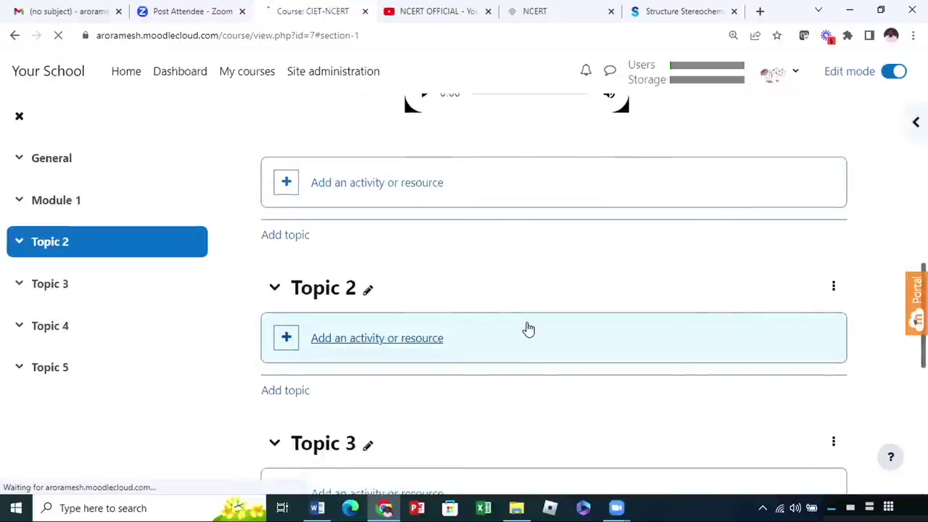
scroll(526, 333, "up", 2)
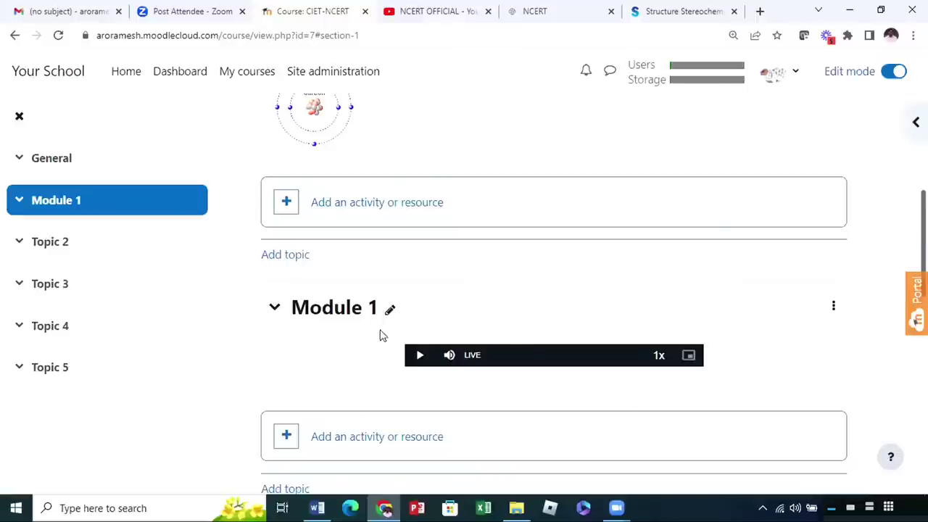
Play the recorded audio clip in the Module 1 section to test it, and stop the playback
left_click(420, 356)
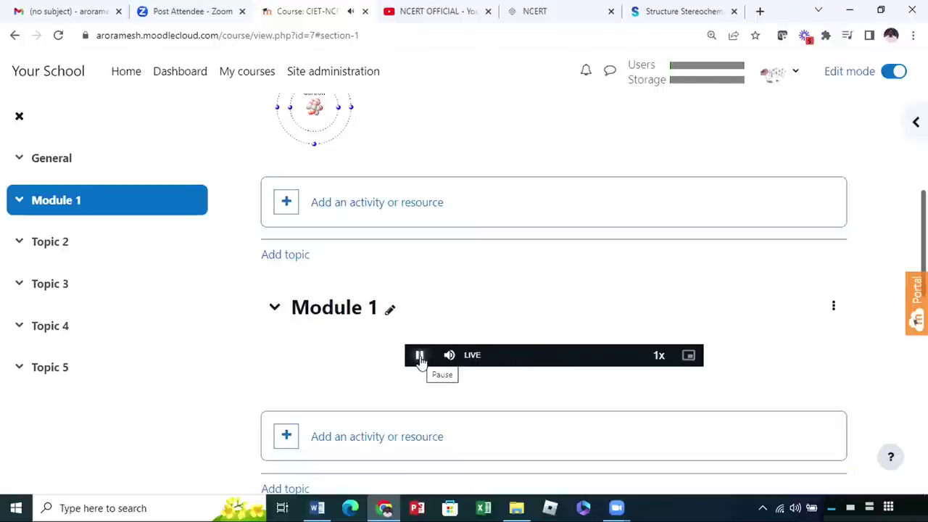
left_click(419, 356)
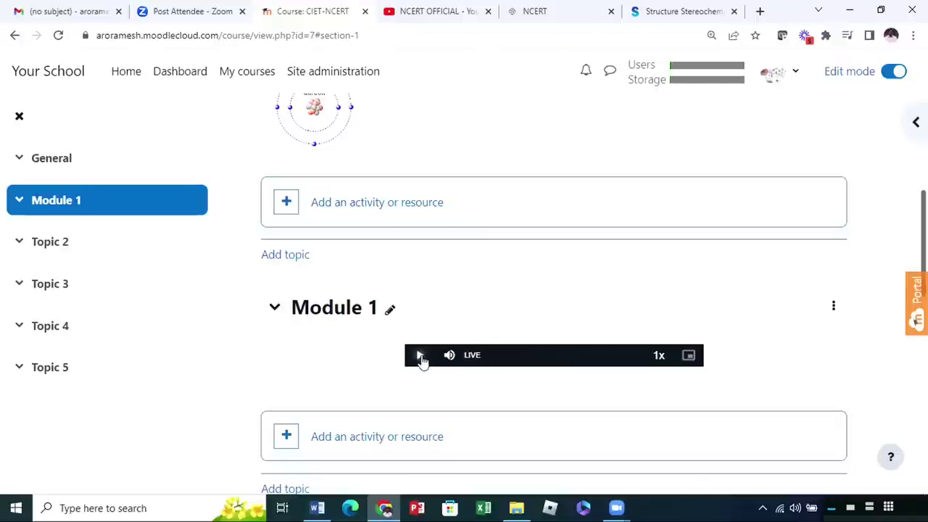
left_click(421, 357)
left_click(419, 356)
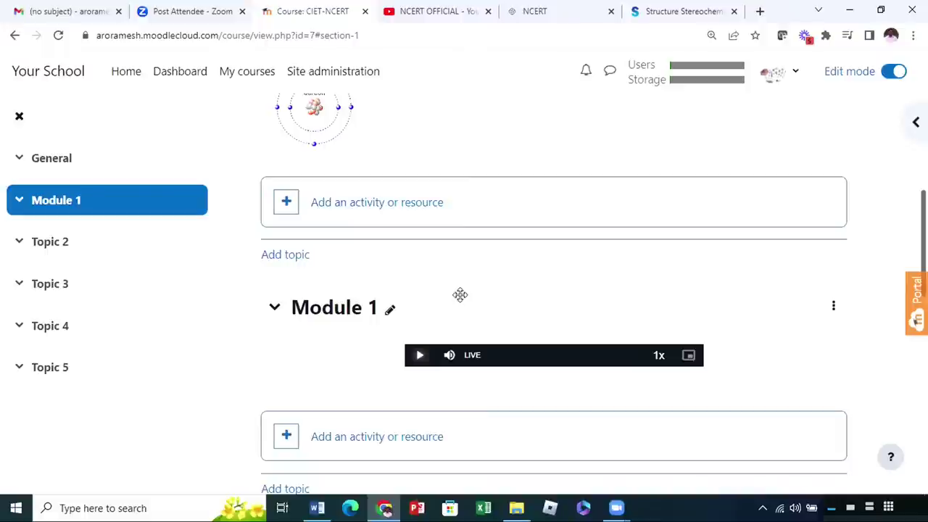
Open Topic 2 for editing, give it the custom section name "Module 2" and place the cursor in its summary
scroll(538, 297, "down", 3)
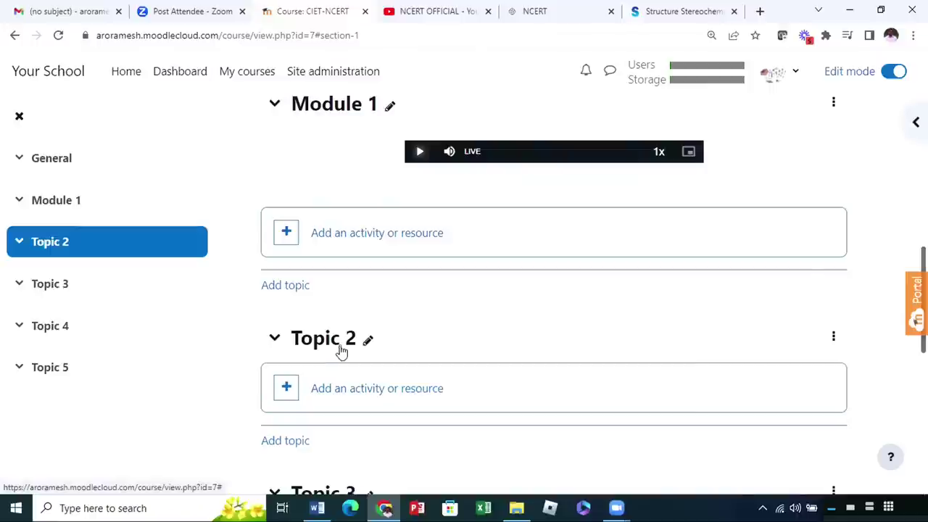
left_click(834, 339)
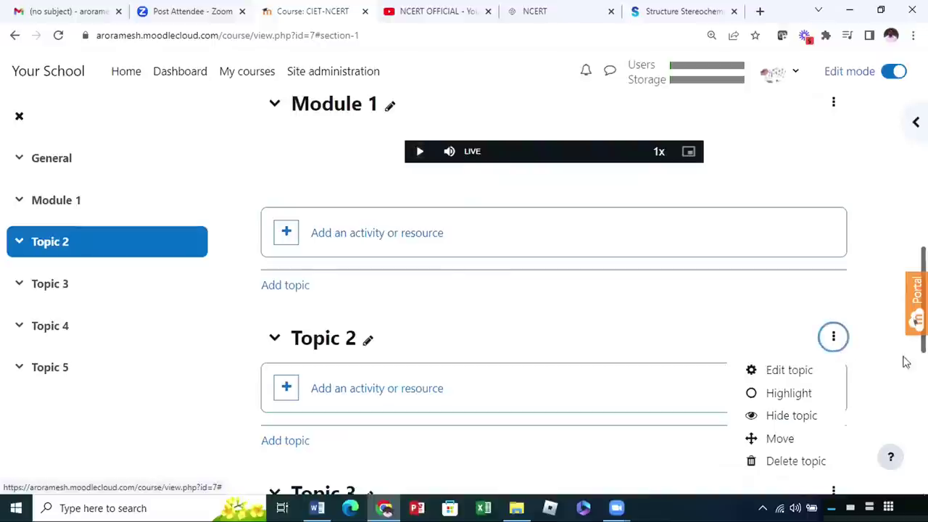
left_click(800, 382)
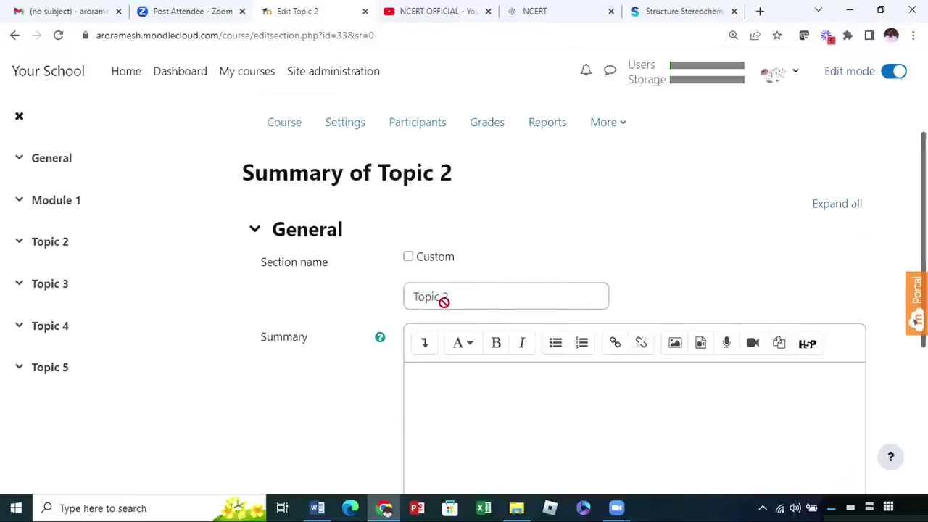
left_click(408, 257)
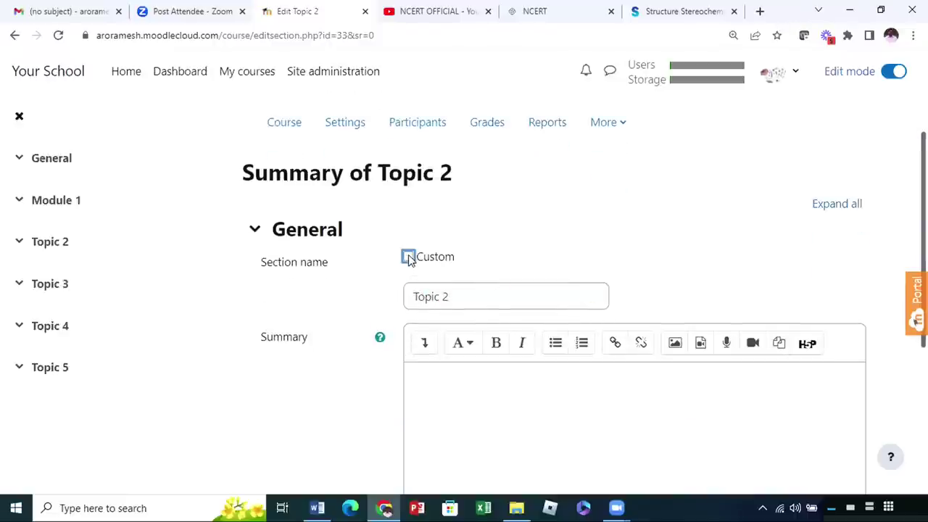
left_click(479, 292)
type("Module")
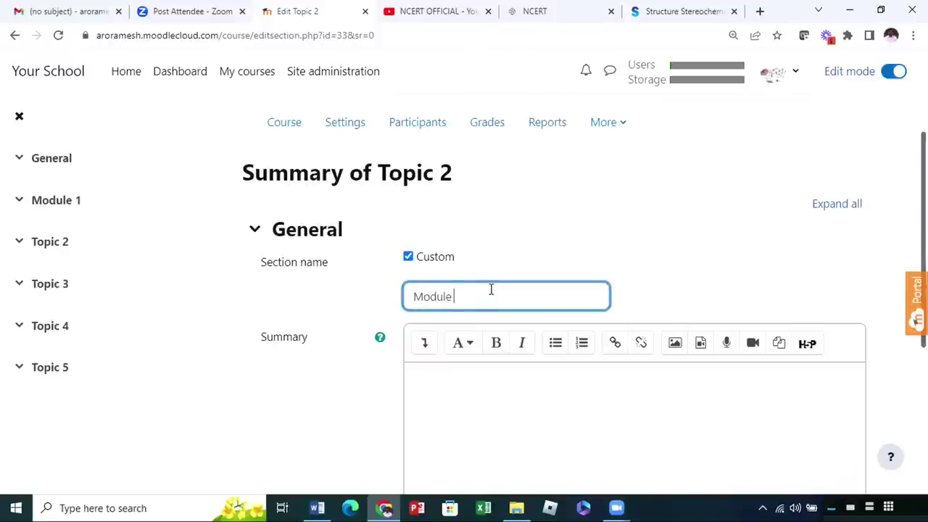
type(" 2")
scroll(491, 290, "down", 1)
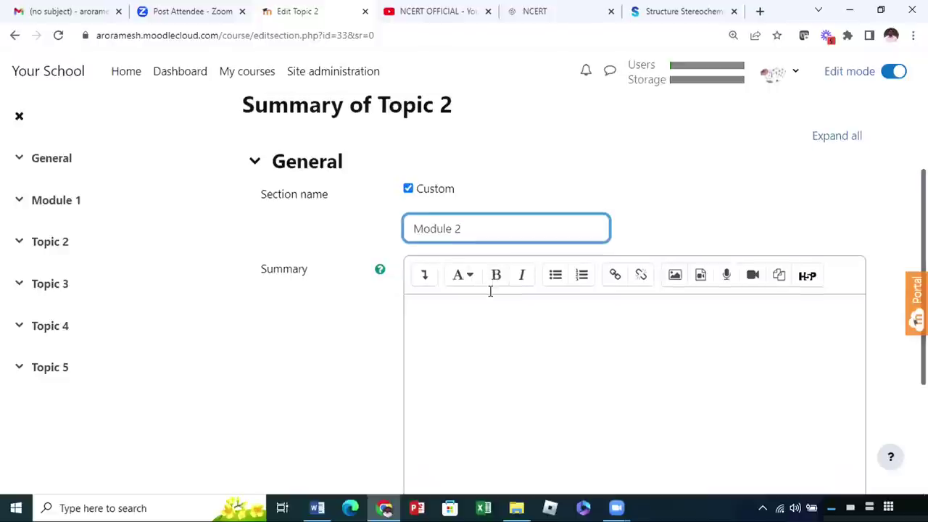
left_click(421, 329)
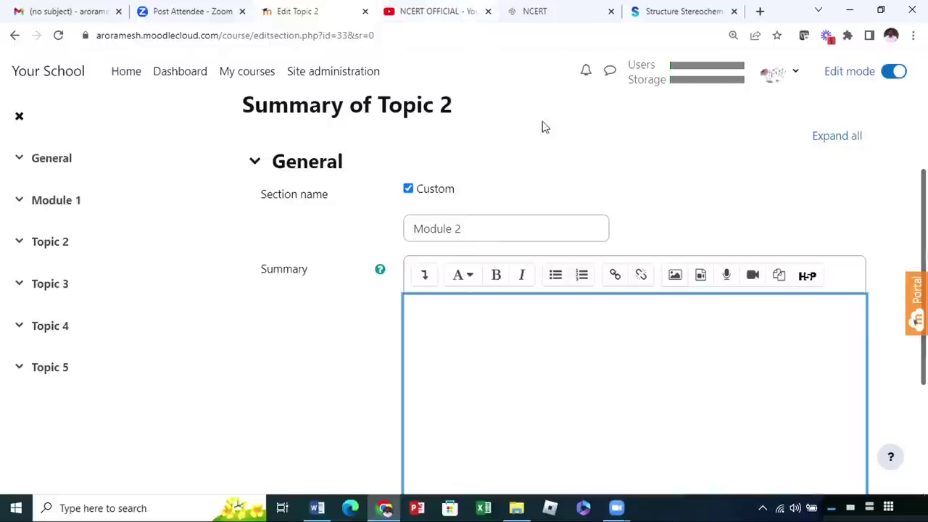
Switch to the NCERT OFFICIAL YouTube channel, reload it and open the live video "Online Training: Day 3: Resources for Course Enrichment in MOODLE"
key("ctrl+Tab")
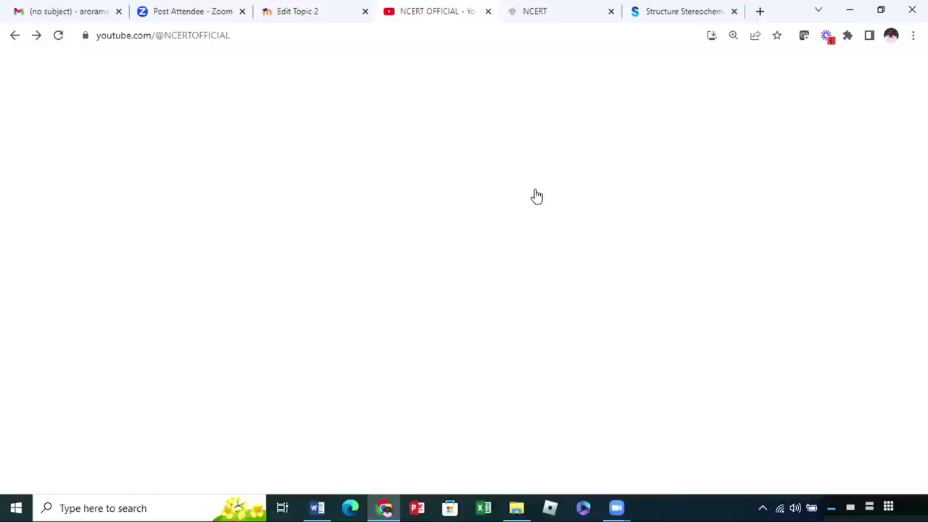
left_click(59, 37)
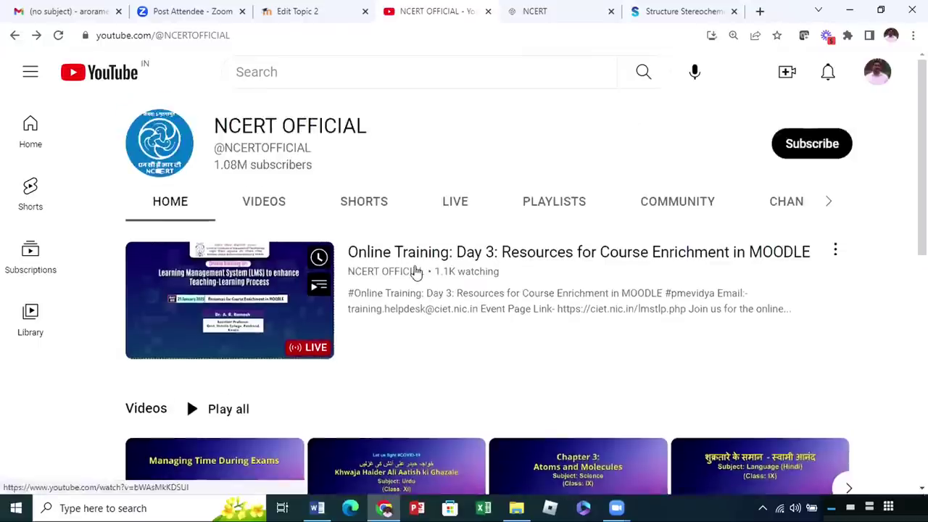
scroll(468, 287, "down", 1)
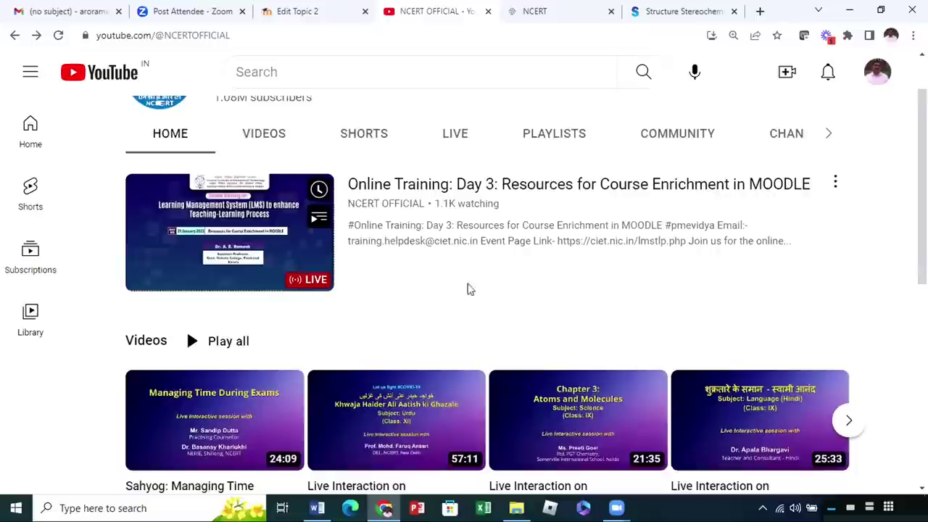
left_click(308, 238)
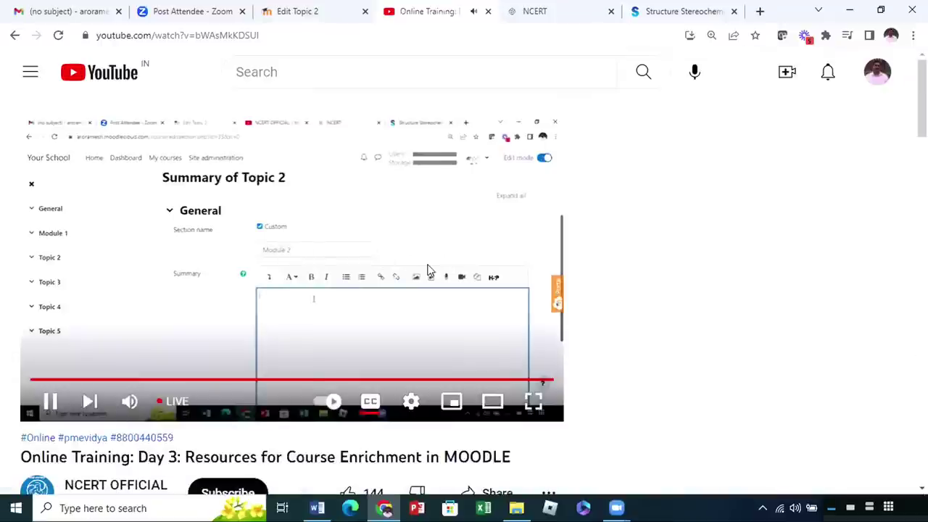
Copy the URL of the live training video and pause its playback
scroll(428, 270, "down", 1)
scroll(427, 270, "down", 1)
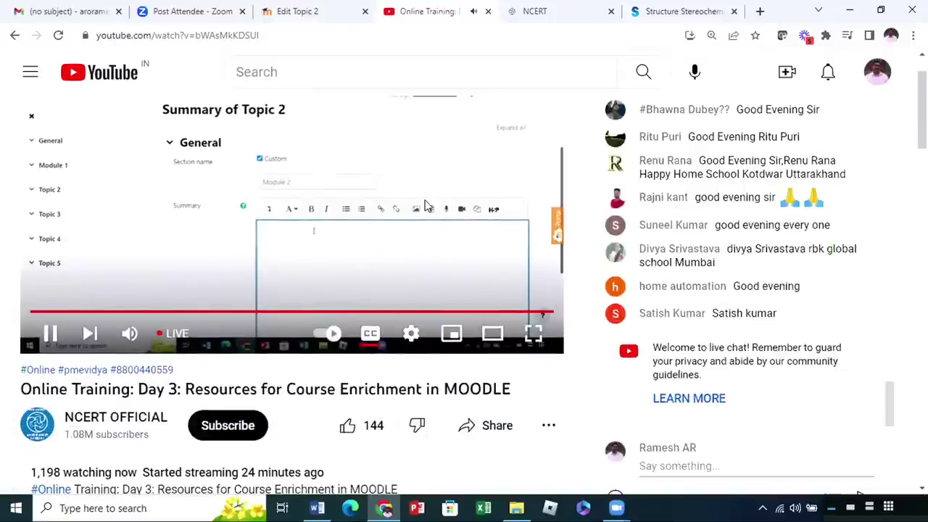
scroll(400, 181, "down", 2)
scroll(400, 181, "up", 2)
right_click(401, 179)
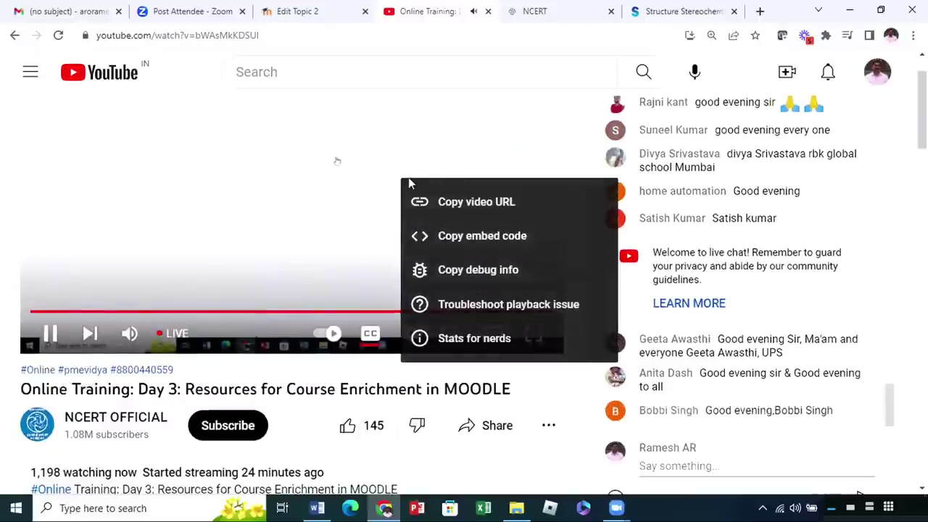
left_click(471, 206)
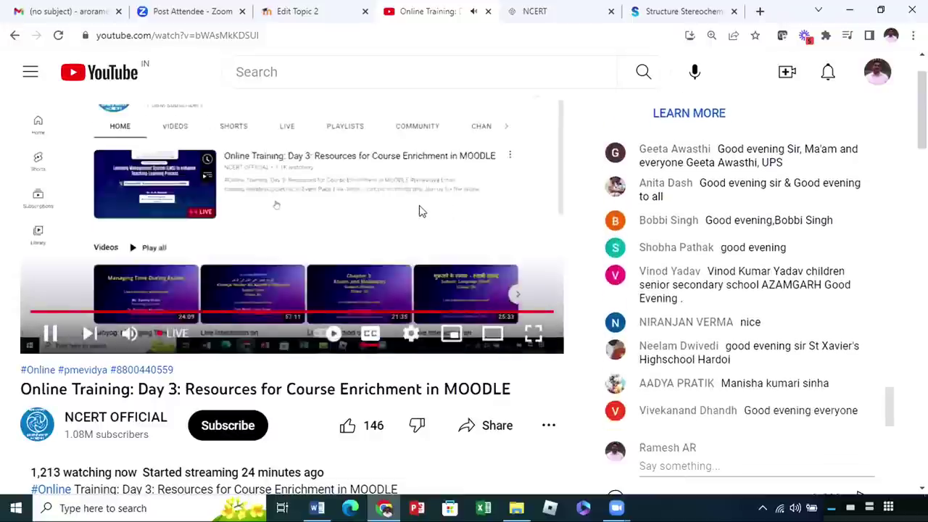
left_click(499, 201)
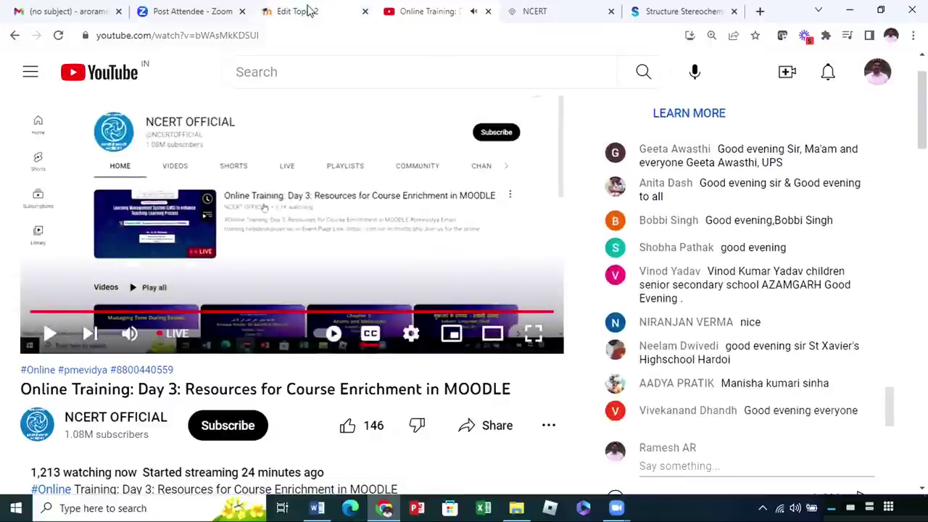
left_click(308, 10)
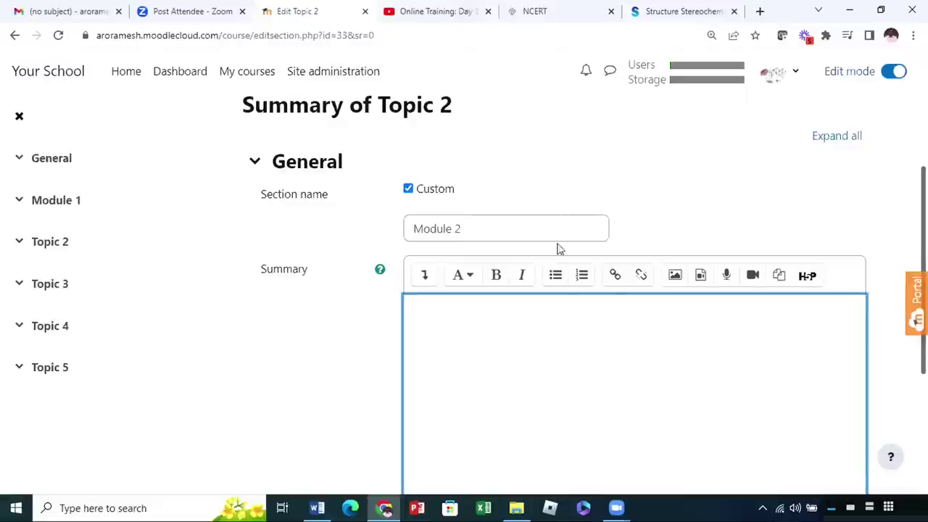
scroll(548, 290, "down", 1)
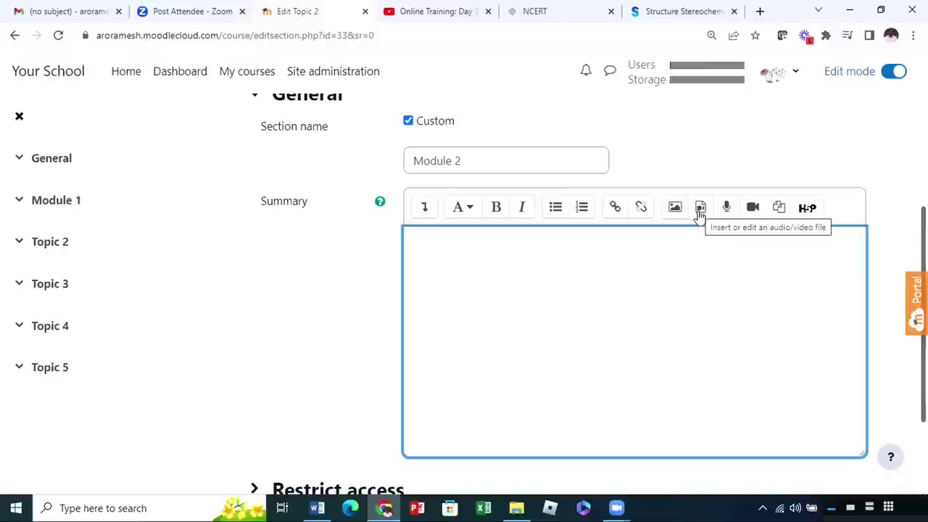
left_click(701, 210)
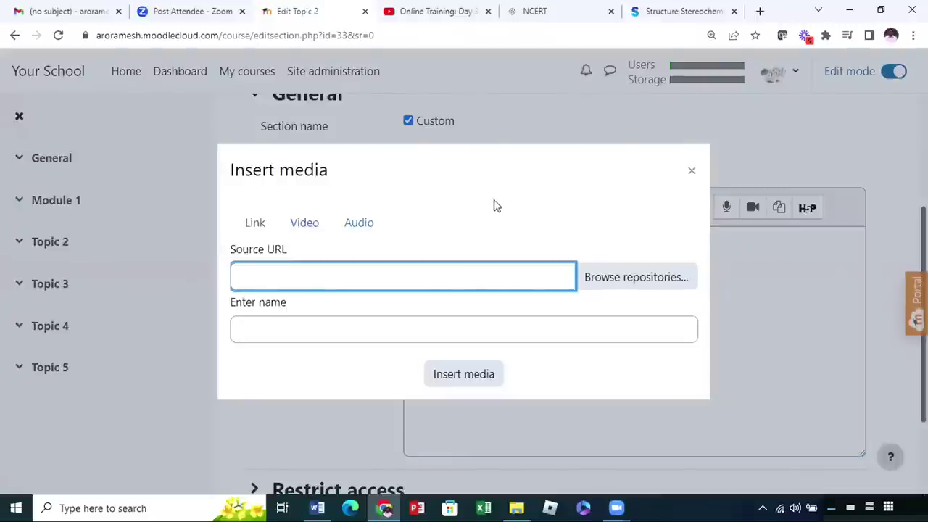
left_click_drag(476, 162, 553, 138)
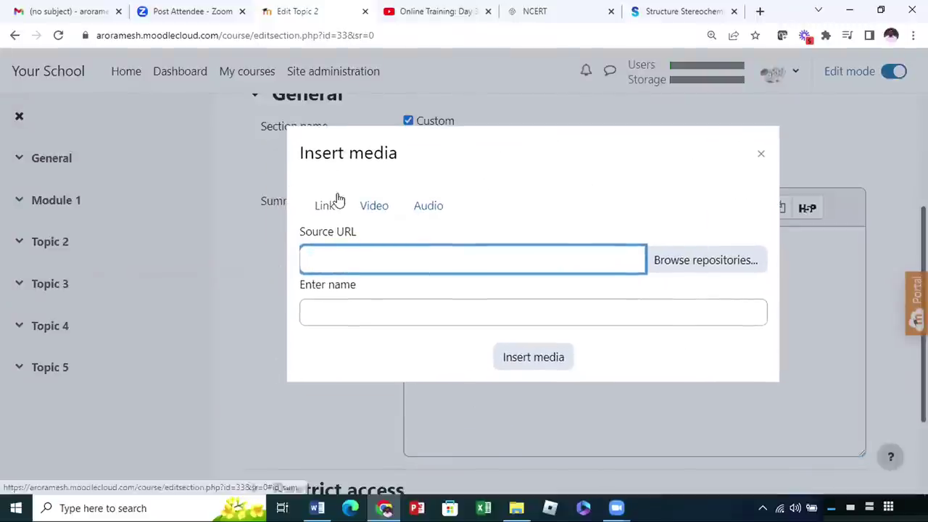
left_click(374, 208)
left_click(428, 207)
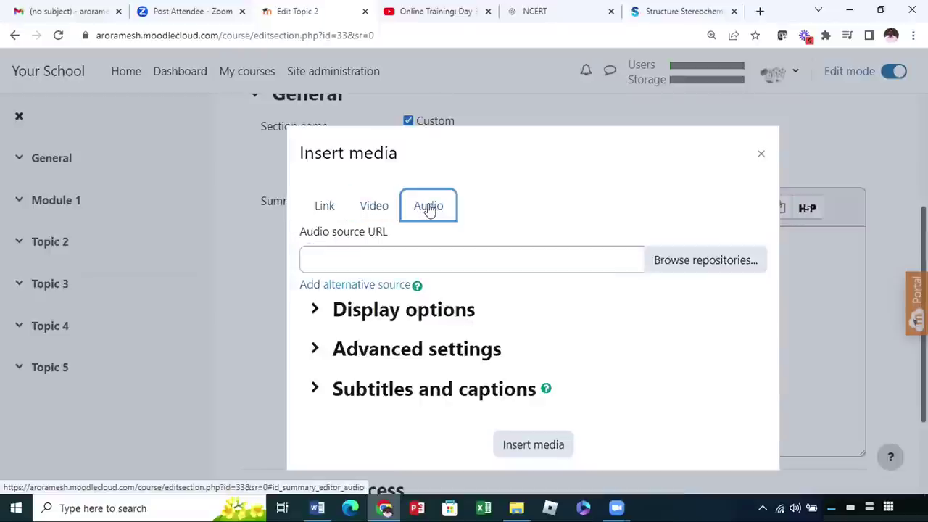
left_click(375, 209)
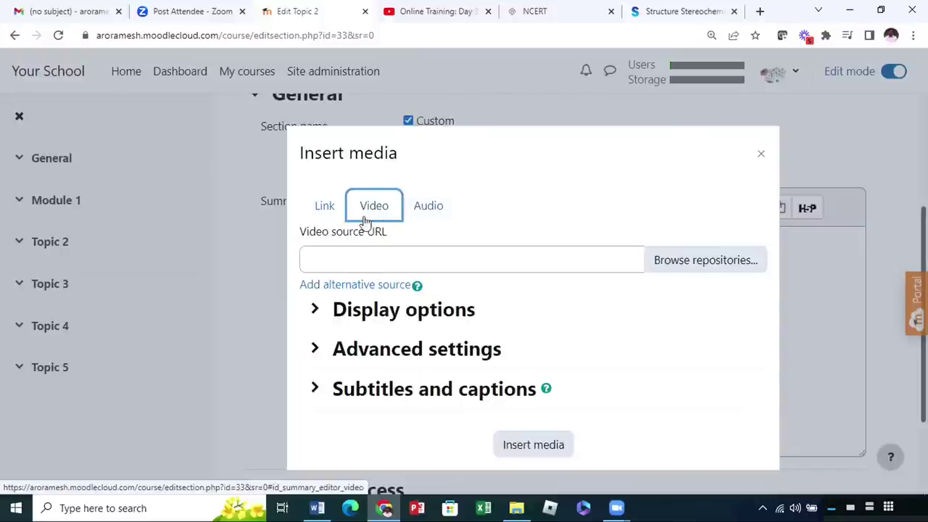
left_click(362, 257)
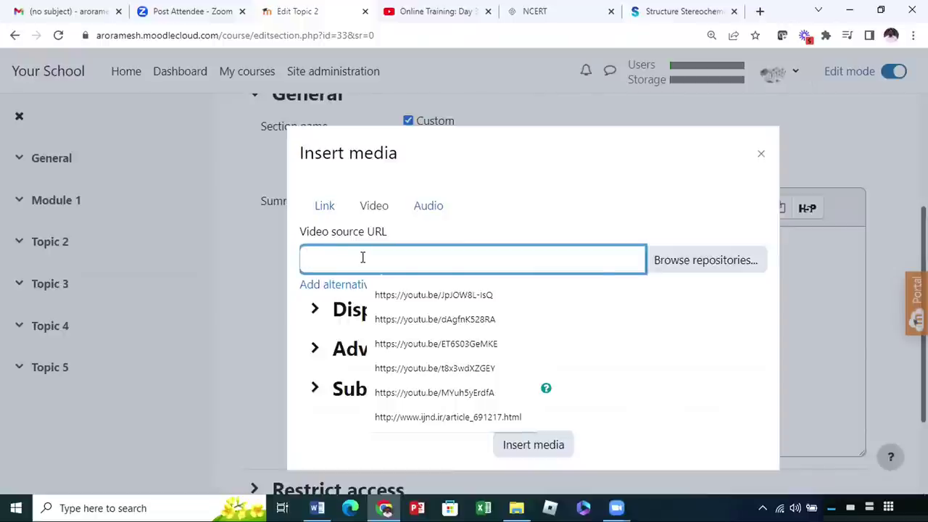
key("ctrl+v")
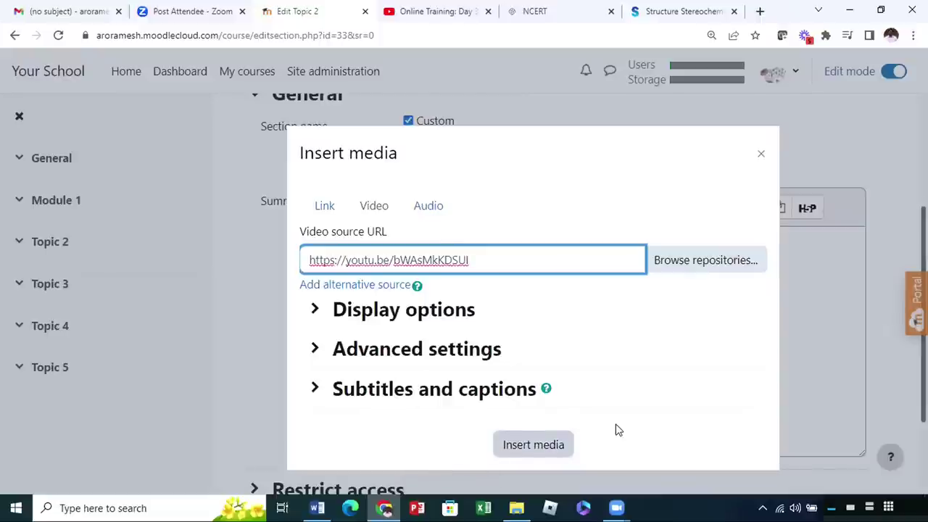
key("Return")
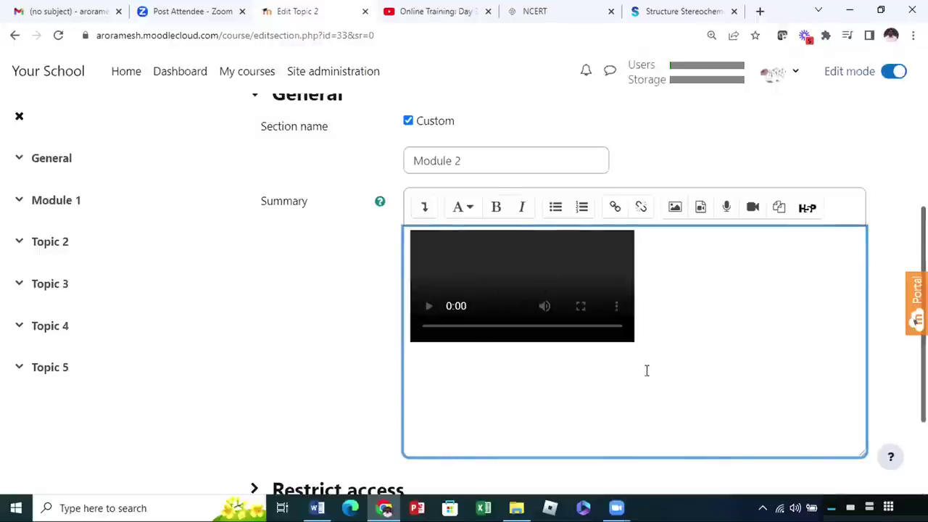
Save the Topic 2 changes, then play and pause the embedded YouTube video in the Module 2 section
scroll(525, 351, "down", 1)
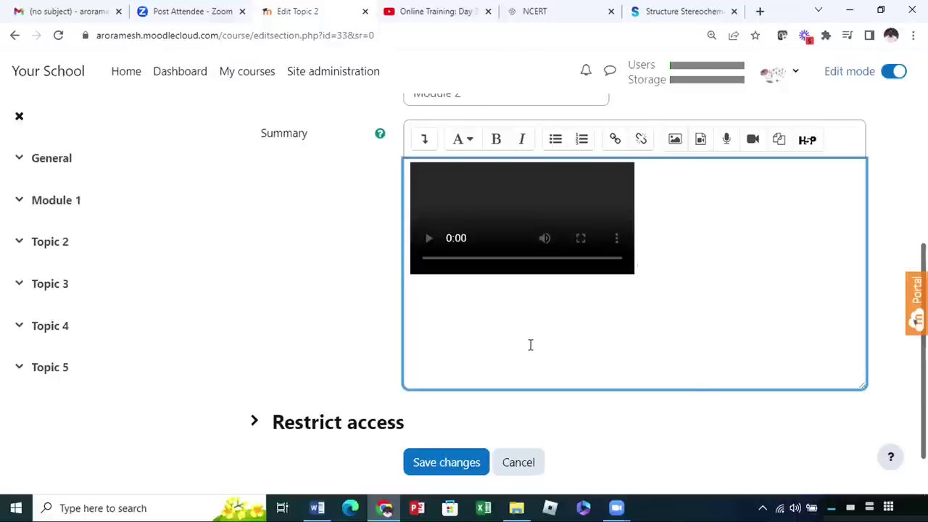
scroll(529, 348, "down", 1)
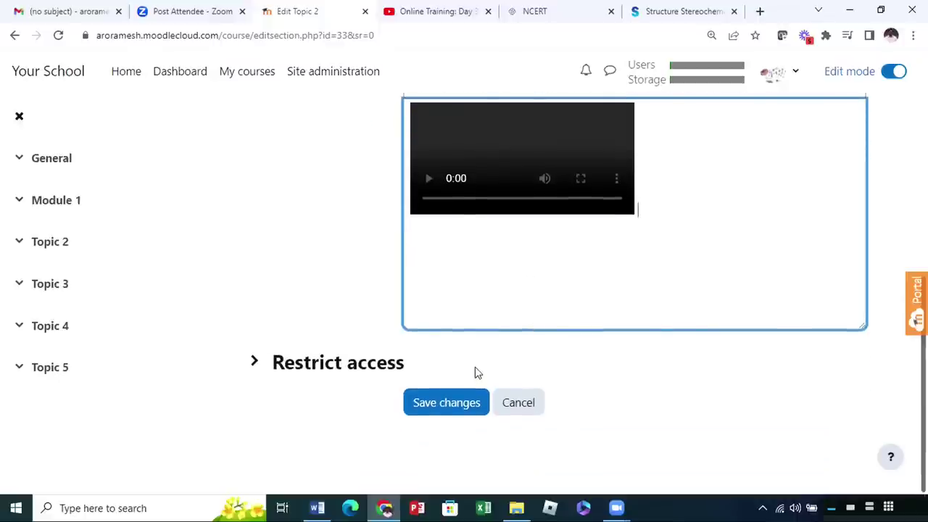
left_click(462, 408)
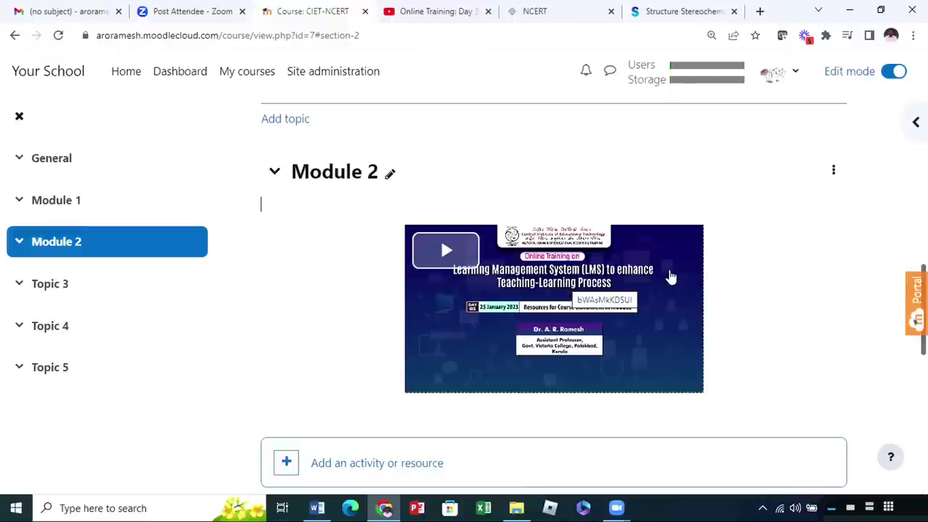
left_click(542, 266)
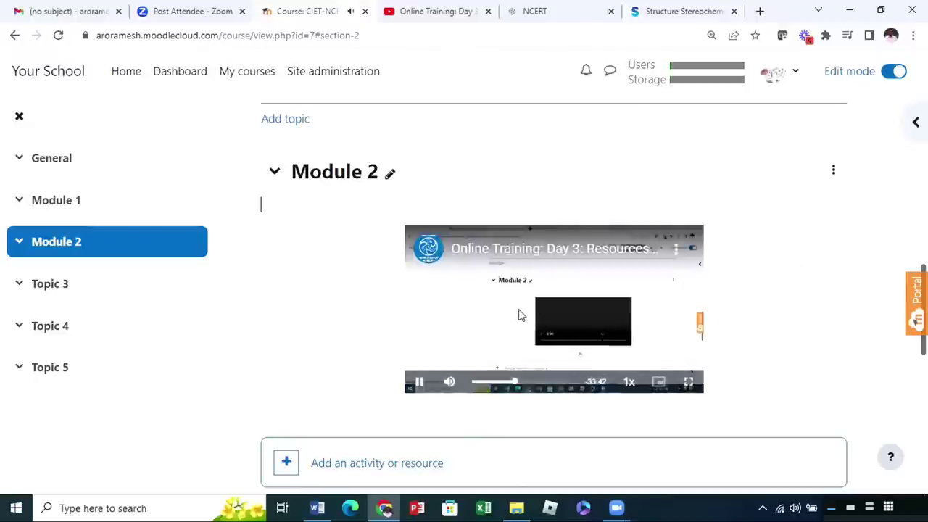
left_click(484, 293)
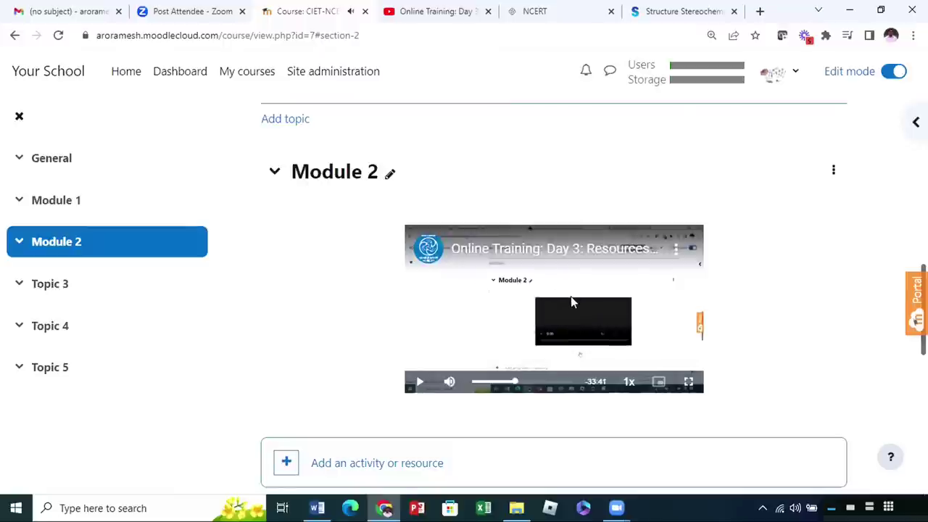
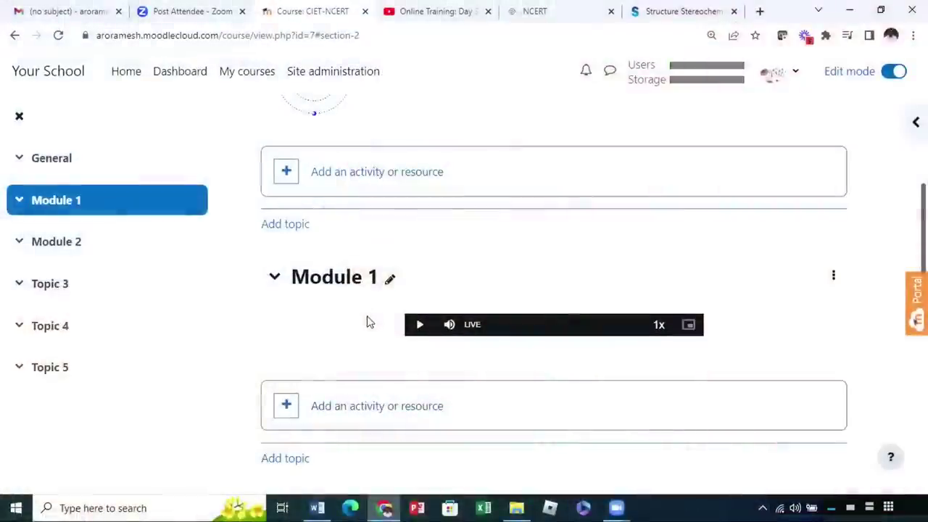
Open the chooser for adding an activity or resource to the Module 1 section
scroll(372, 331, "down", 2)
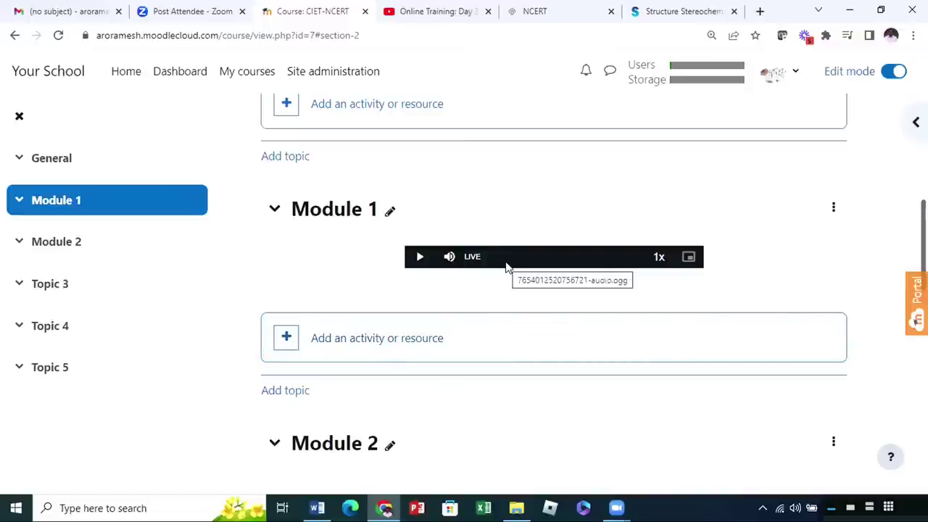
scroll(504, 265, "down", 5)
scroll(497, 412, "down", 2)
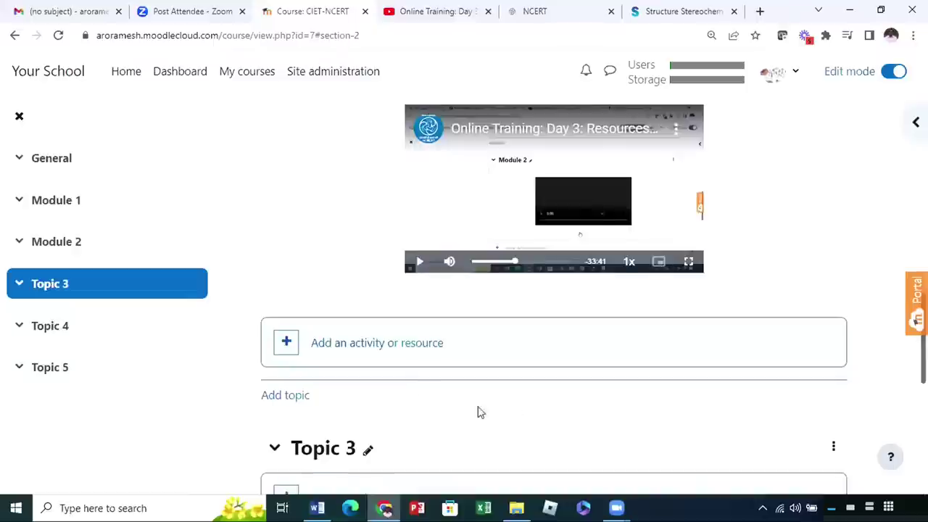
scroll(548, 420, "up", 4)
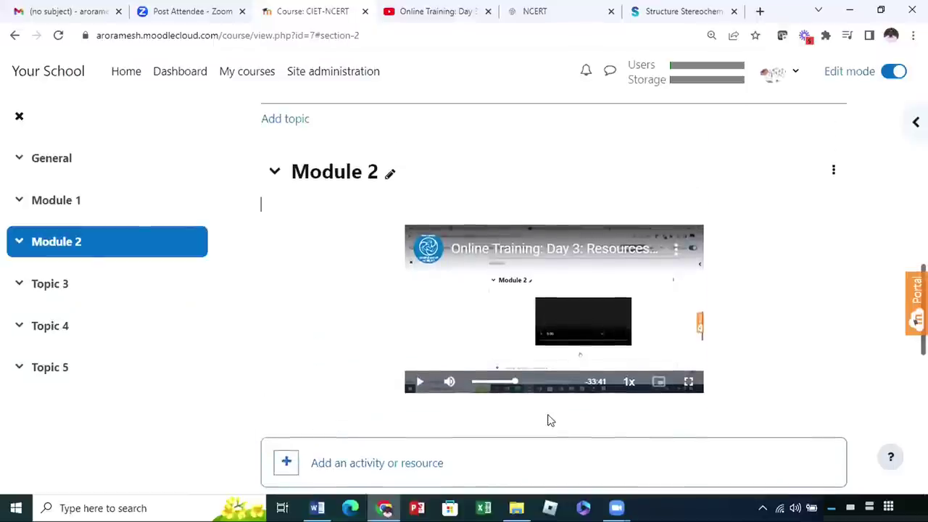
scroll(549, 420, "up", 2)
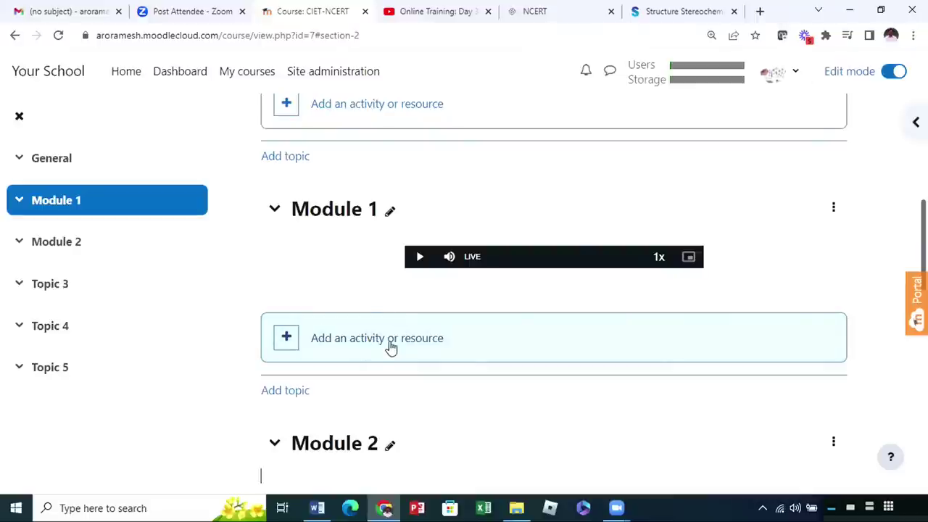
left_click(547, 351)
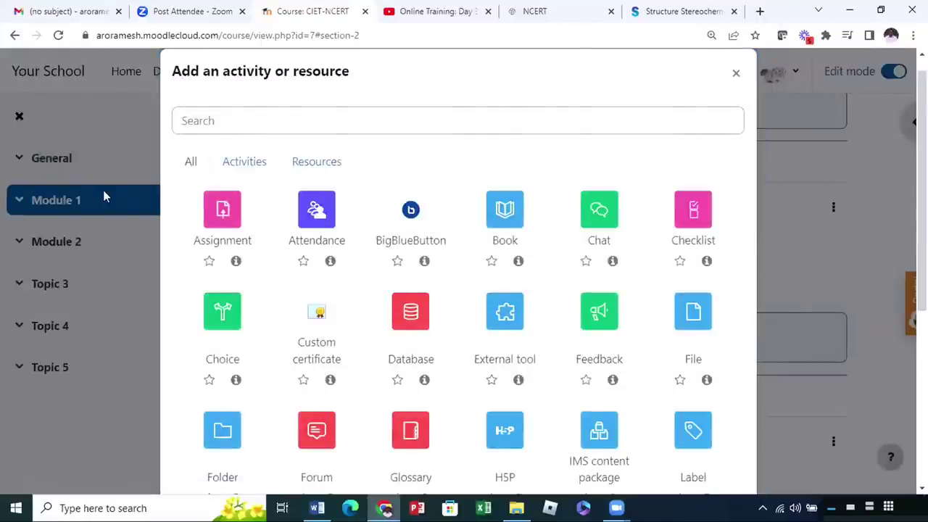
Look through the available activities and resources, and choose File as the new resource for Module 1
scroll(569, 140, "down", 4)
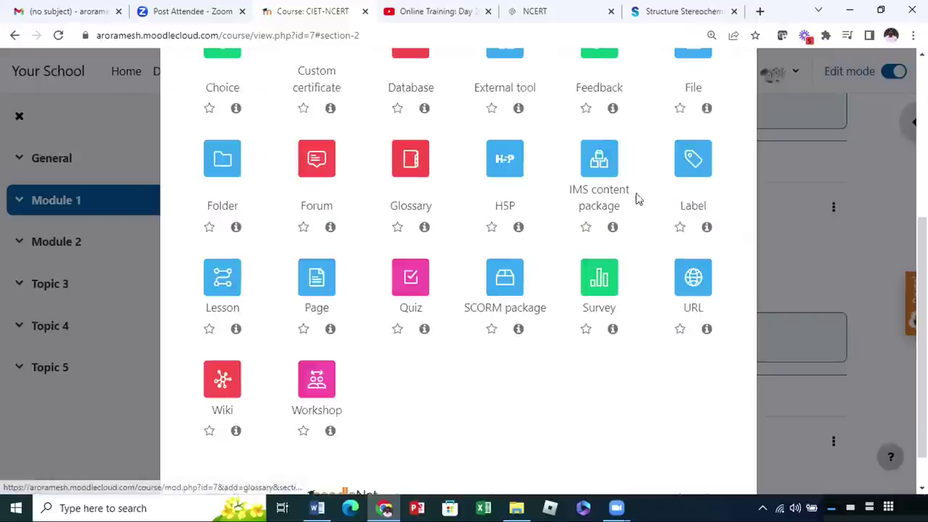
scroll(641, 312, "up", 4)
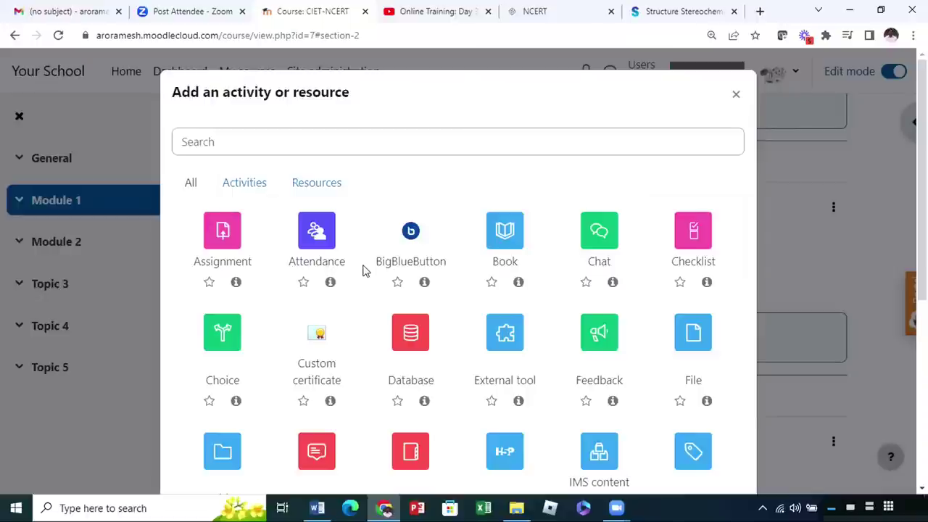
scroll(364, 270, "down", 2)
scroll(366, 271, "down", 1)
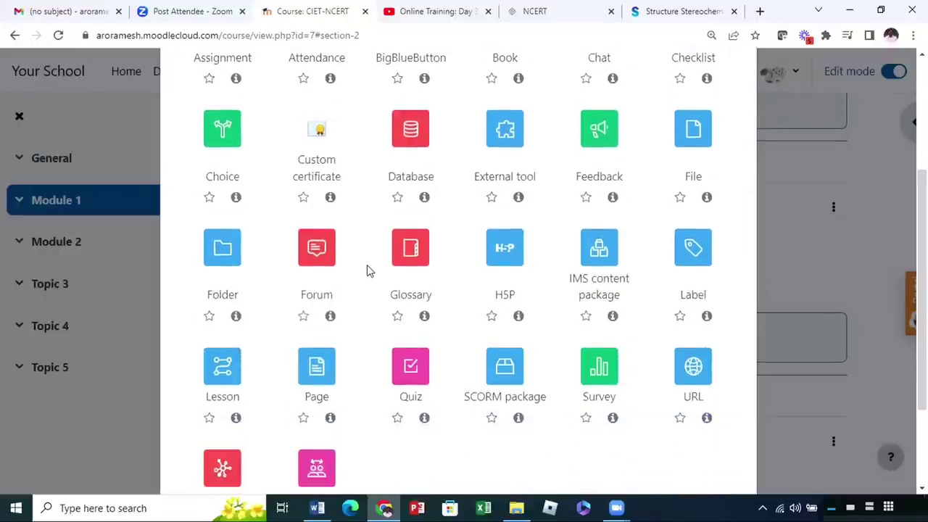
scroll(366, 270, "up", 3)
scroll(366, 270, "down", 1)
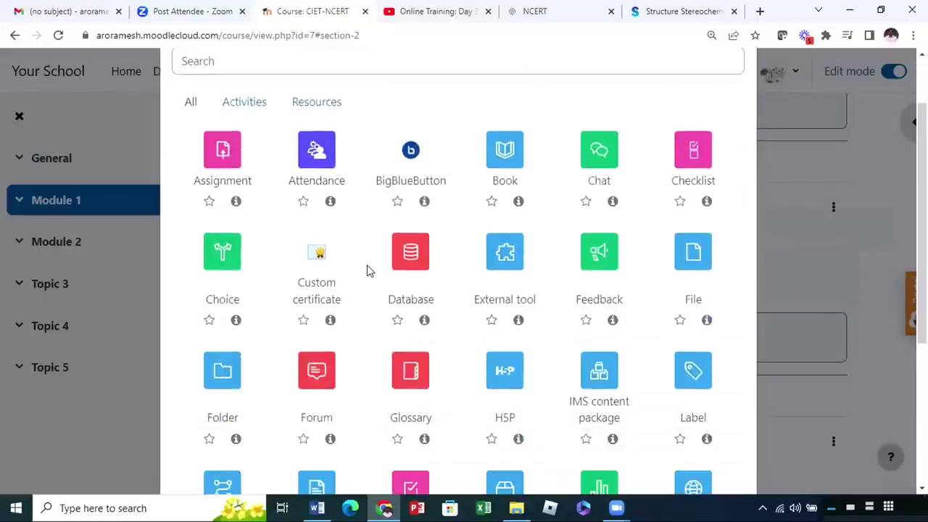
scroll(302, 157, "down", 1)
scroll(302, 159, "down", 1)
scroll(311, 227, "up", 1)
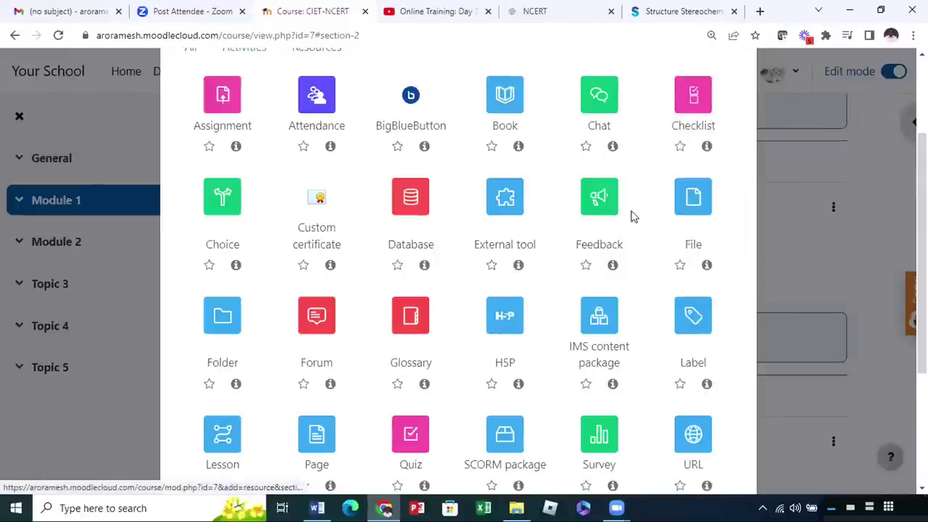
left_click(693, 215)
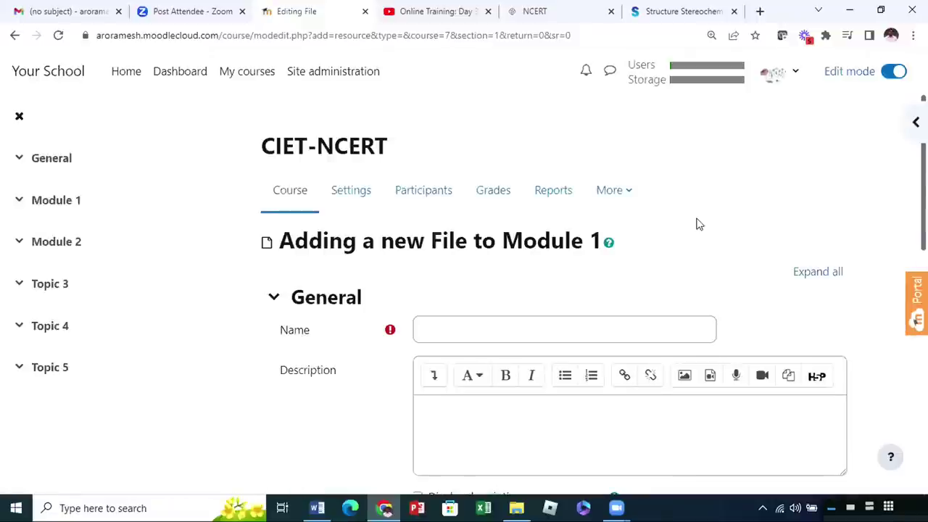
Name the new file resource "Text Book - Module 1"
scroll(696, 225, "down", 1)
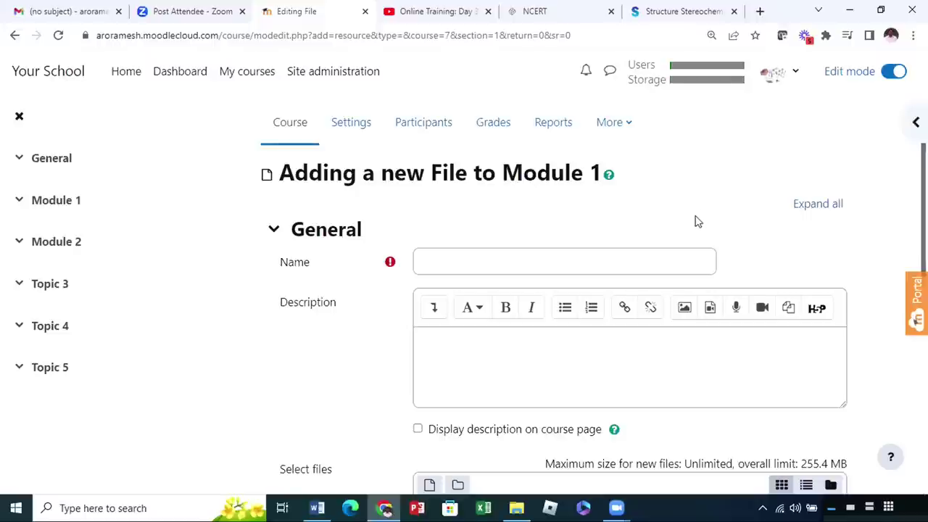
left_click(462, 263)
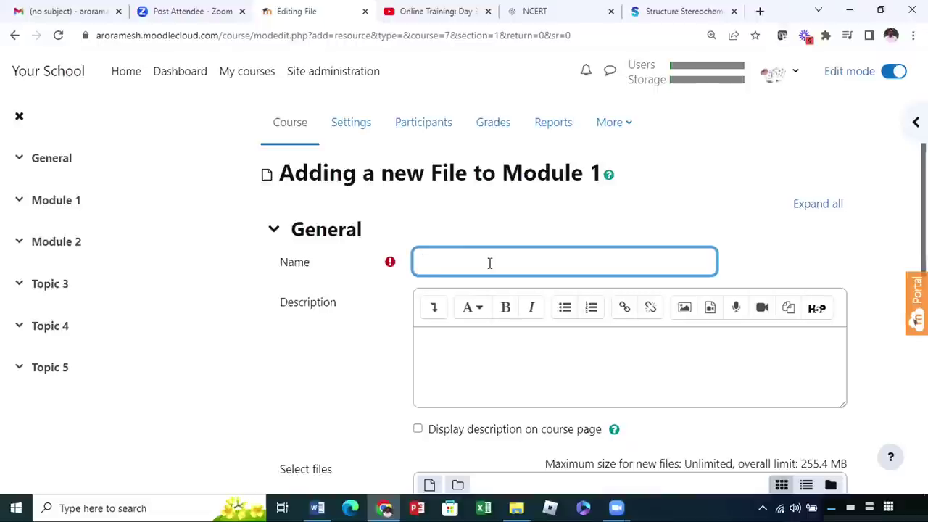
type("N")
key("BackSpace")
key("BackSpace")
type("ook -")
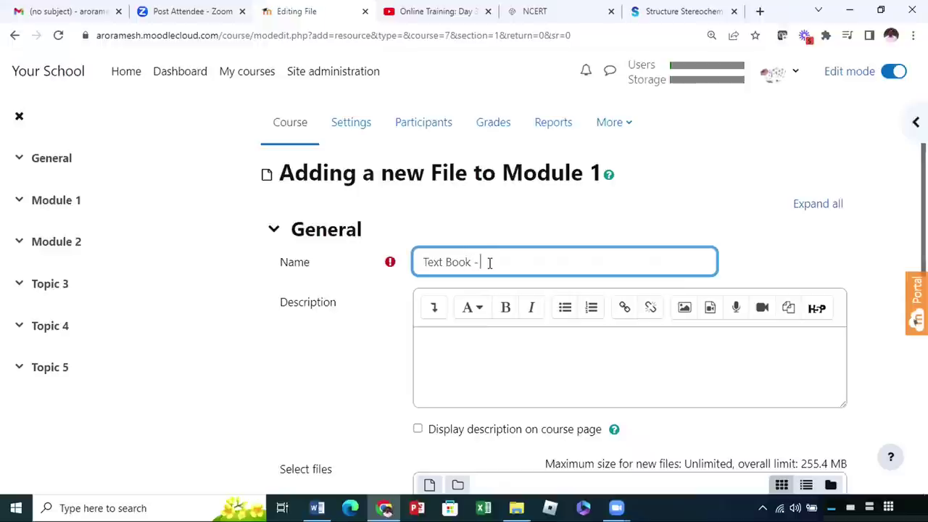
type(" Module 1")
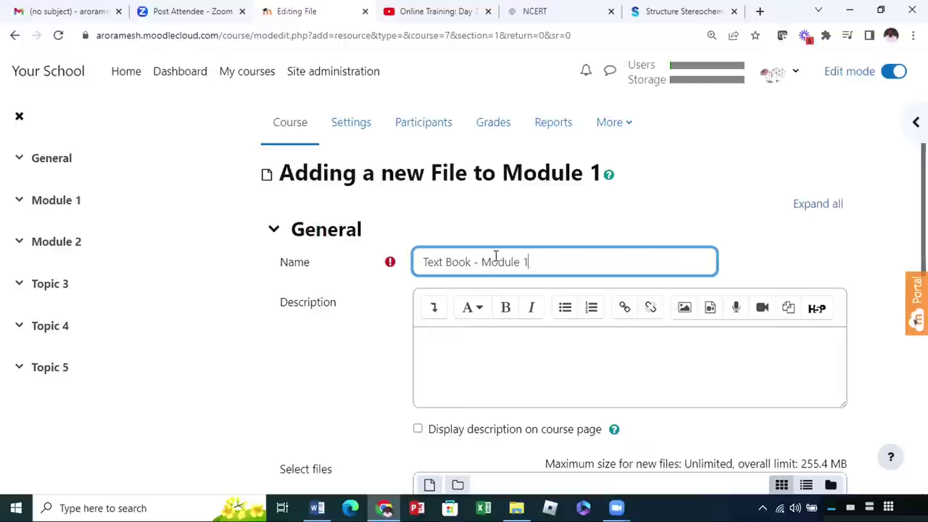
left_click_drag(266, 271, 420, 263)
scroll(559, 288, "down", 1)
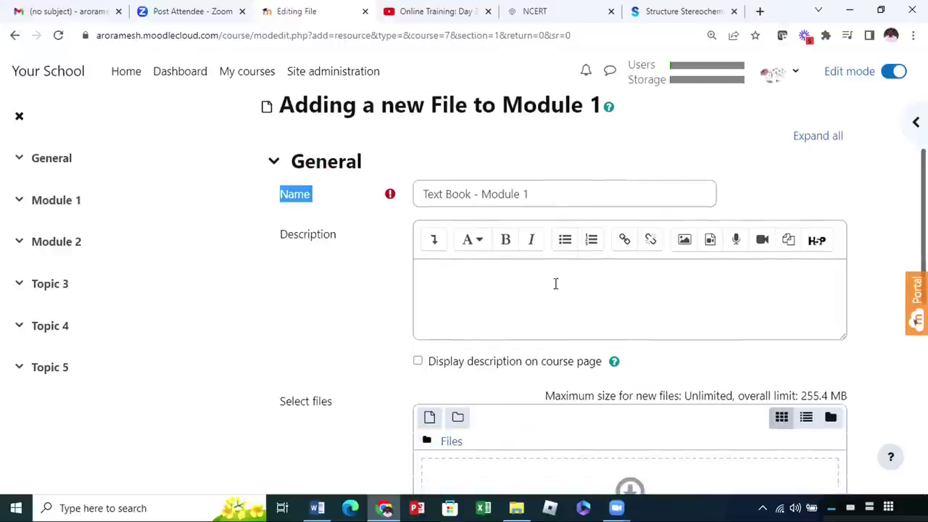
Leave the description empty and upload Unit 02.pdf from the 25.01.2023 desktop folder as the resource's file
left_click(518, 284)
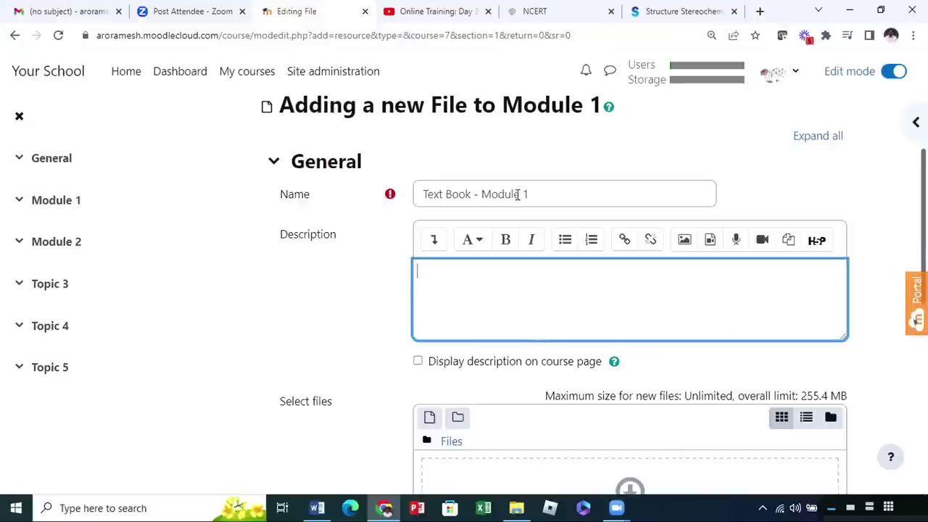
scroll(517, 194, "down", 1)
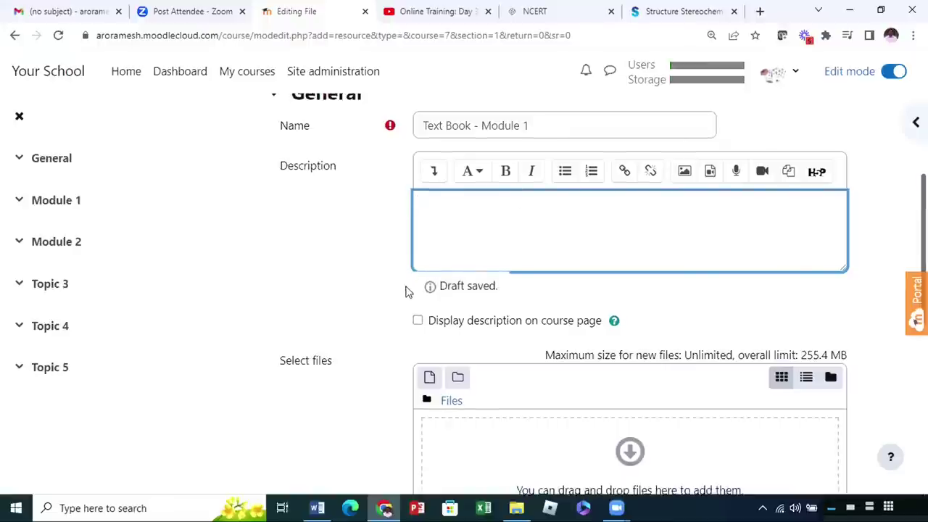
scroll(406, 290, "down", 1)
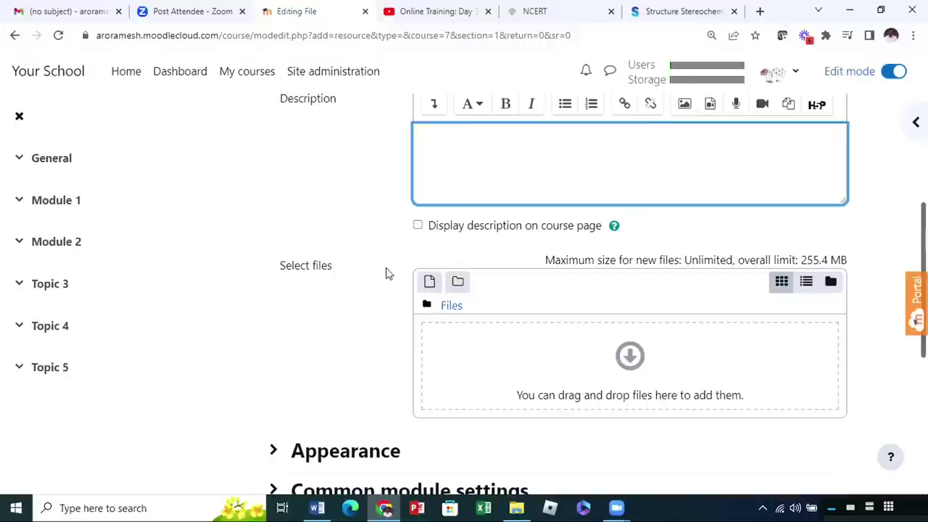
left_click(429, 284)
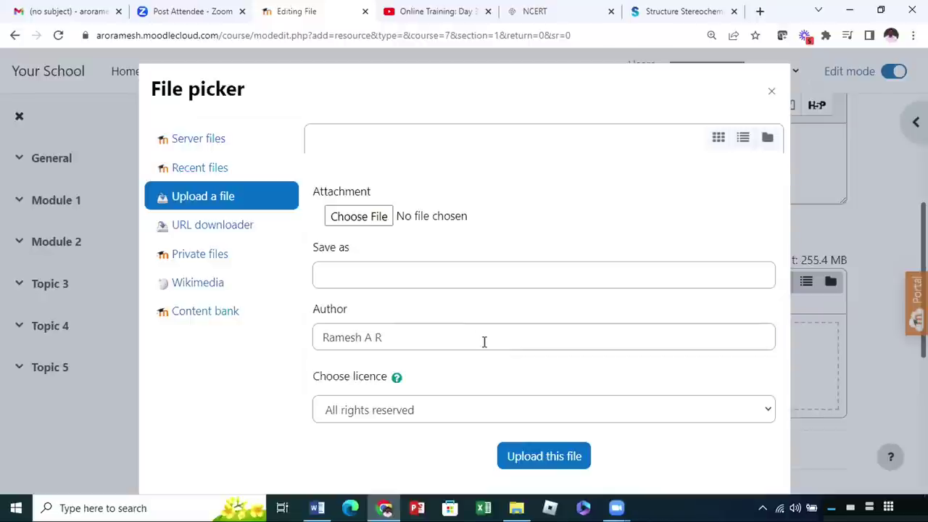
left_click(359, 215)
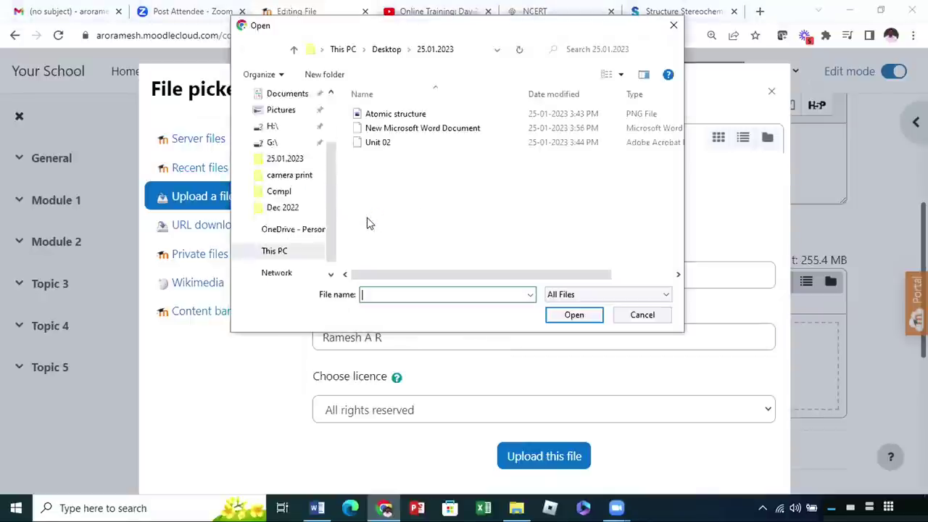
left_click(385, 145)
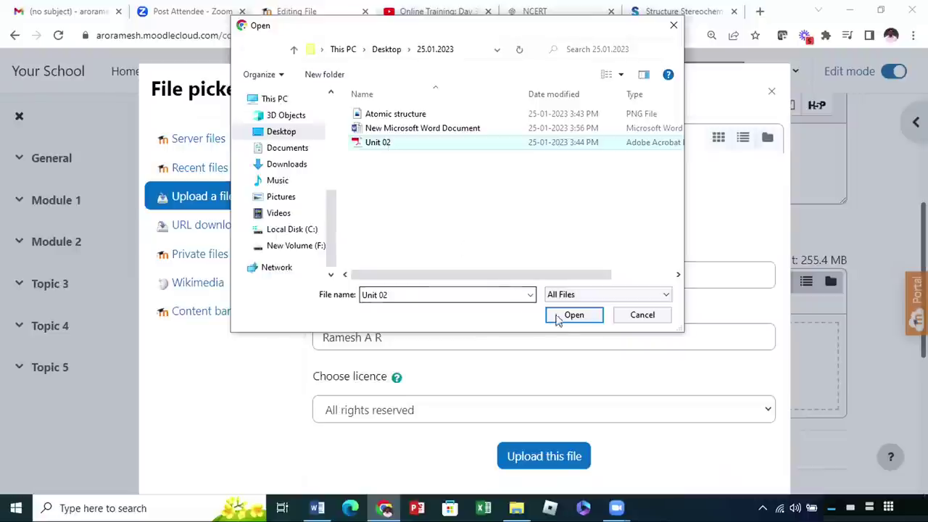
left_click(577, 318)
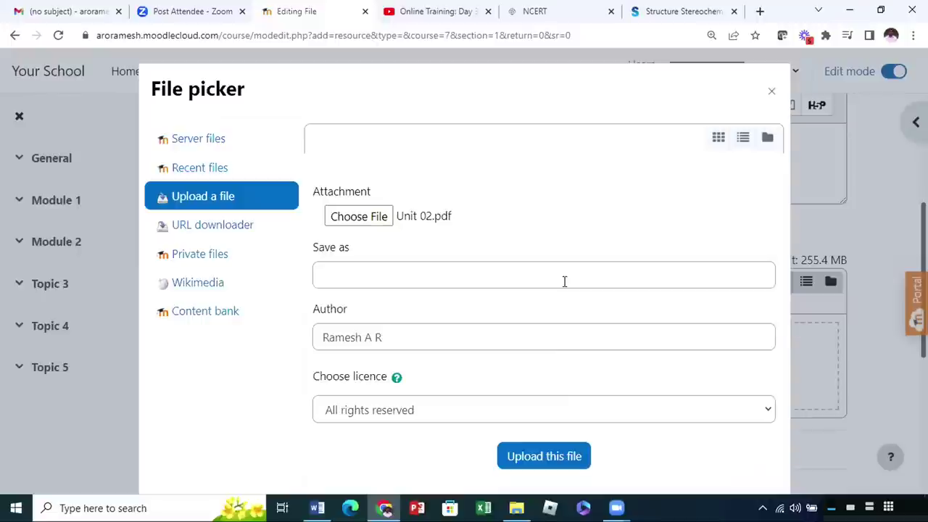
left_click(540, 460)
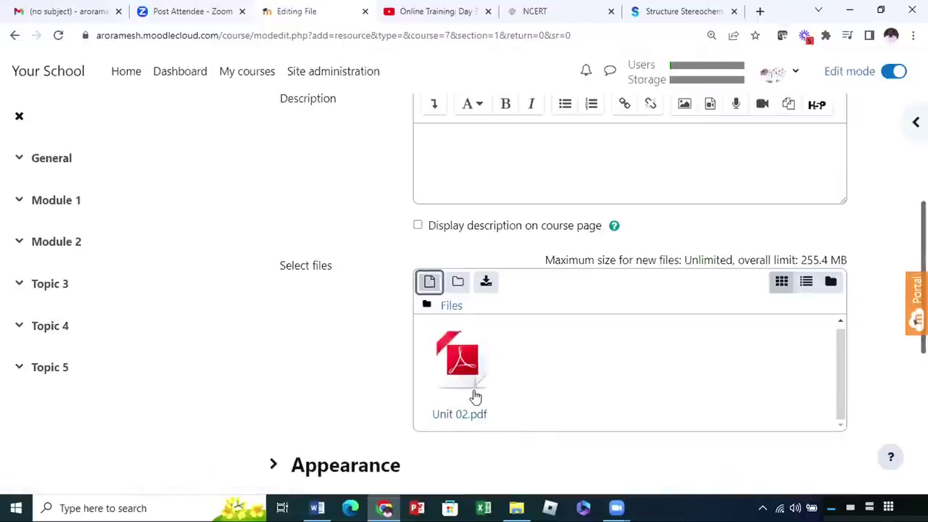
Keep the remaining settings of the file resource at their defaults, save it and return to the course
scroll(337, 341, "down", 3)
scroll(339, 340, "down", 2)
scroll(345, 338, "up", 2)
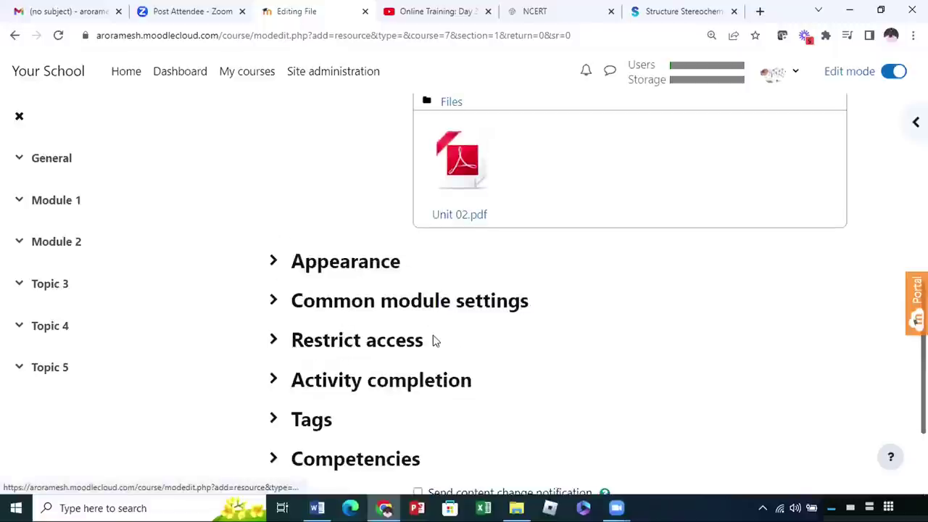
scroll(424, 337, "down", 2)
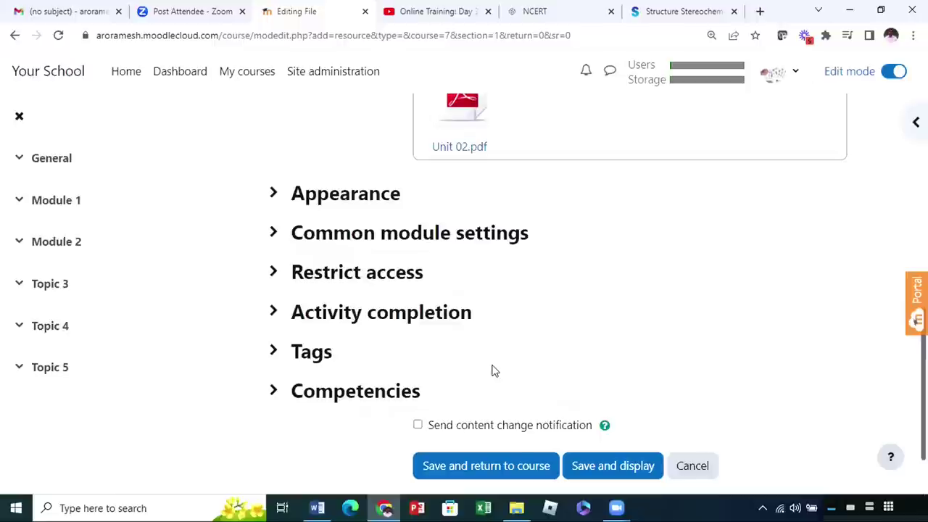
scroll(479, 365, "up", 2)
scroll(480, 364, "down", 4)
scroll(450, 322, "up", 1)
scroll(450, 322, "up", 3)
scroll(450, 322, "down", 4)
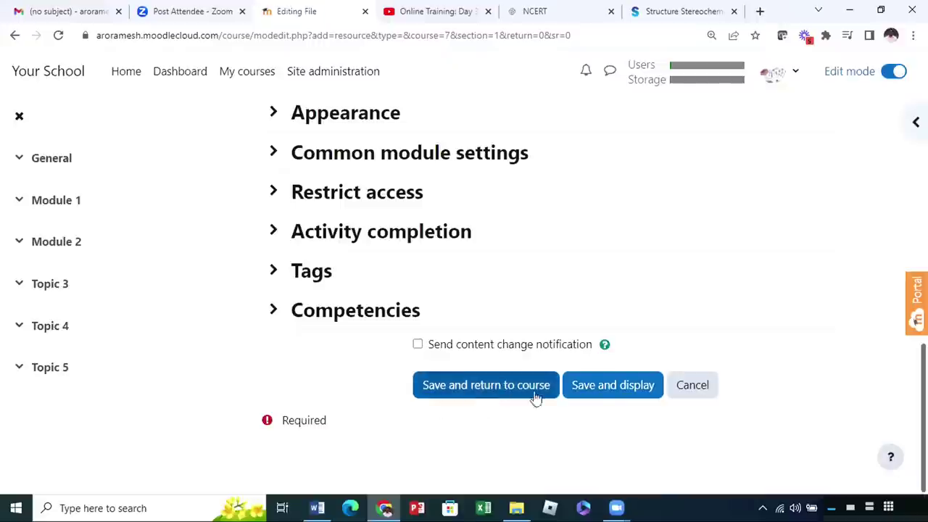
left_click(503, 388)
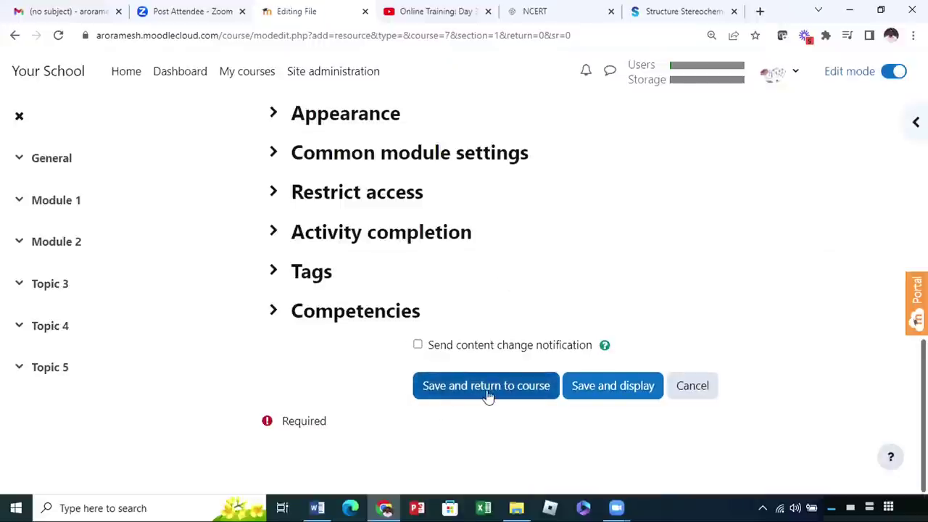
left_click(488, 395)
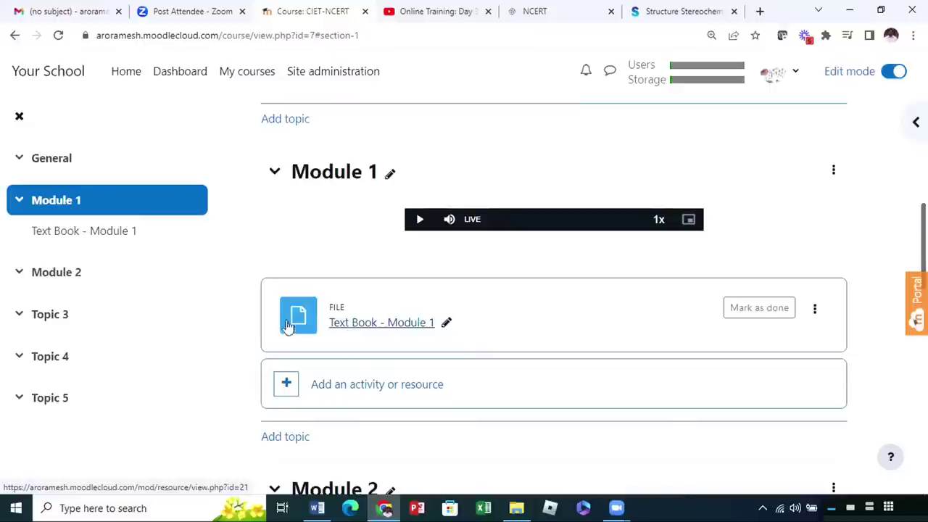
Open the Text Book - Module 1 file from the course page and skim the first pages of the PDF
left_click(392, 327)
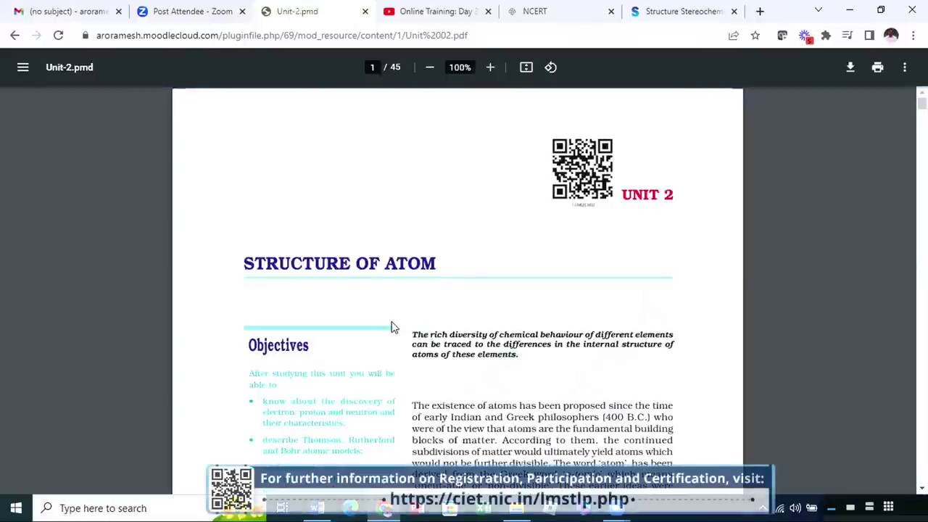
scroll(466, 344, "down", 3)
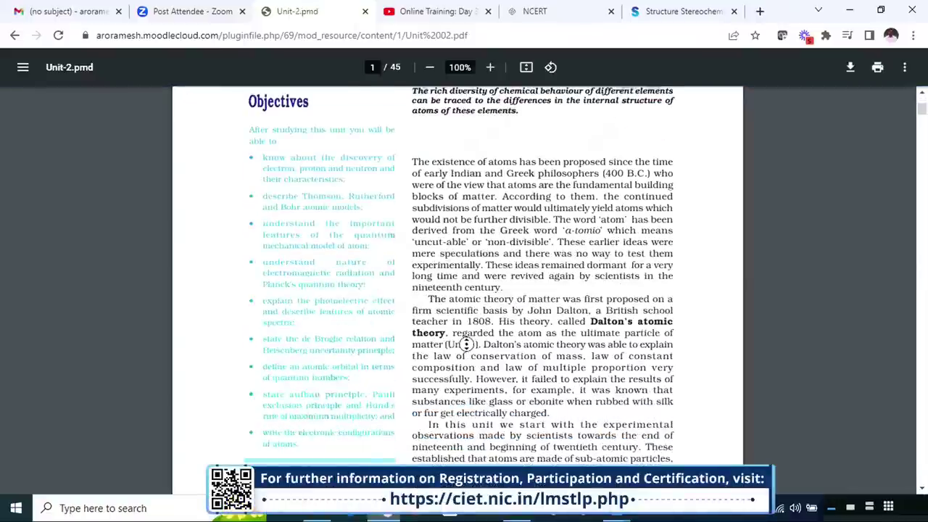
scroll(466, 344, "down", 3)
scroll(416, 312, "down", 7)
scroll(416, 311, "up", 2)
scroll(416, 311, "up", 3)
scroll(362, 275, "up", 1)
scroll(309, 233, "down", 1)
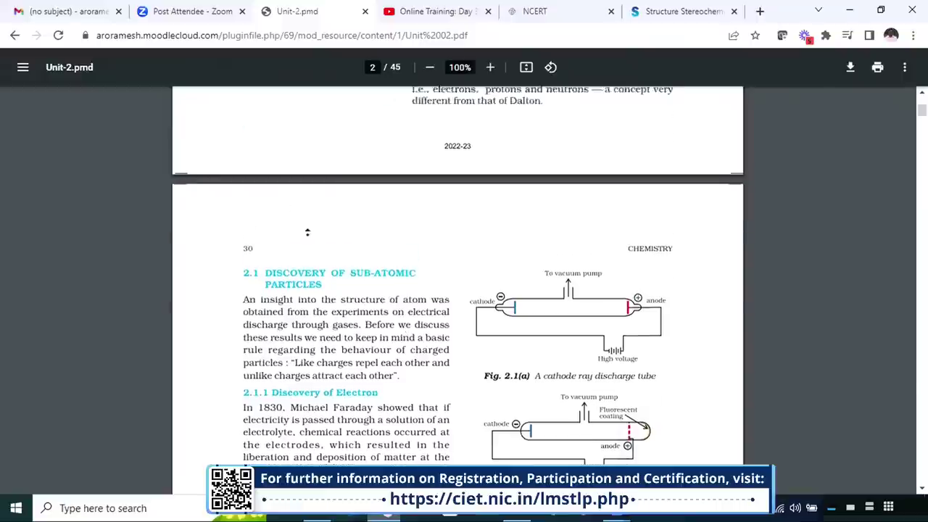
scroll(309, 232, "up", 2)
Go back from the PDF to the course page and show the Module 1 section with its textbook file
left_click(14, 35)
scroll(591, 245, "up", 6)
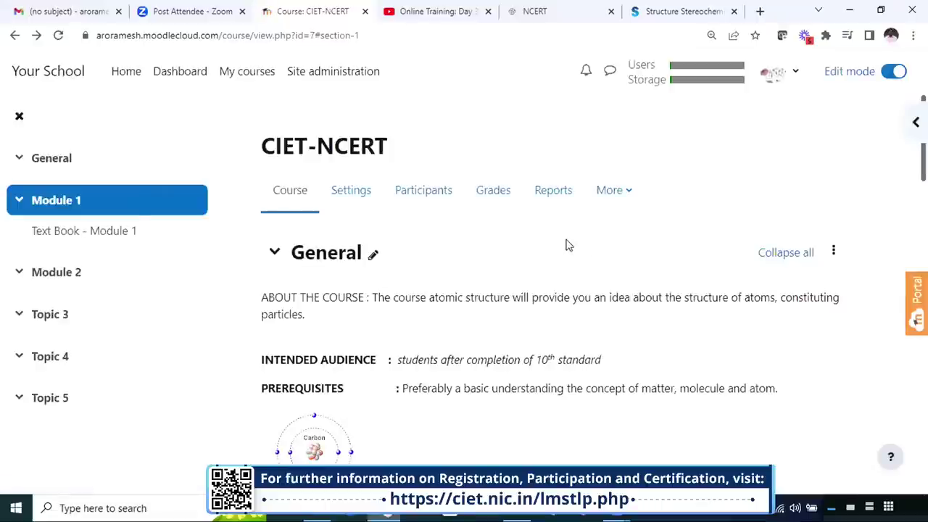
scroll(500, 248, "down", 8)
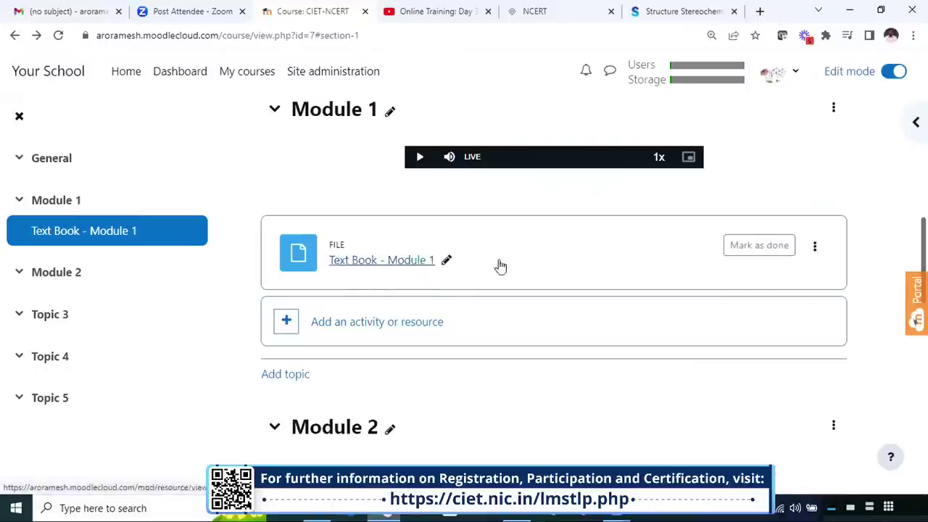
In the settings of the Text Book - Module 1 file, set the Display appearance option to In pop-up
left_click(814, 248)
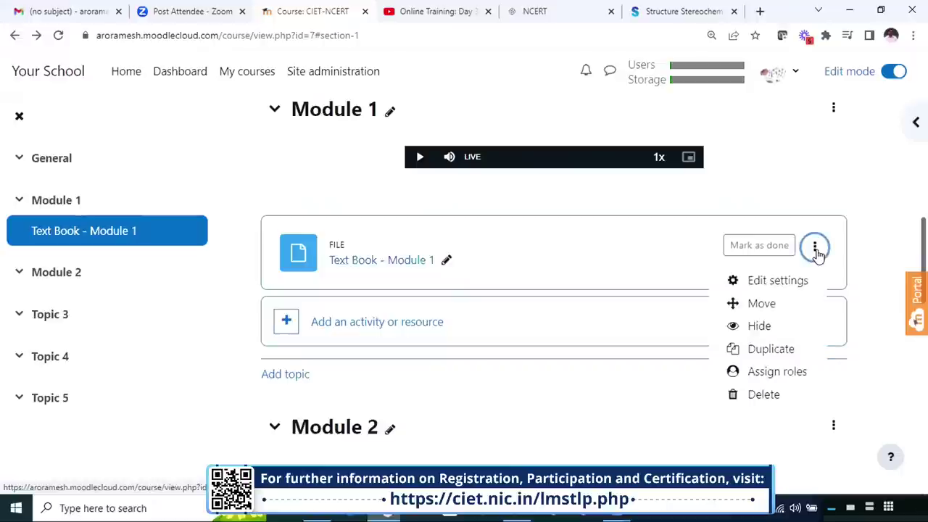
left_click(783, 288)
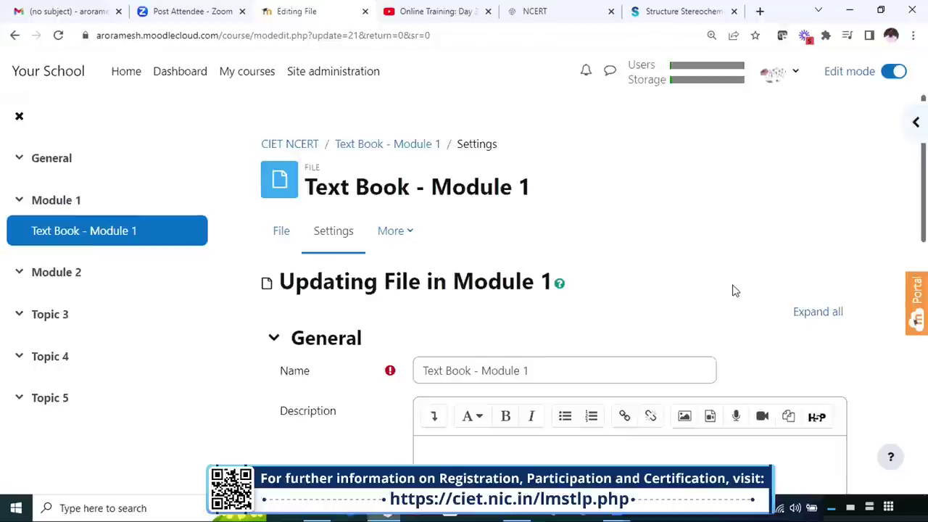
scroll(732, 289, "down", 2)
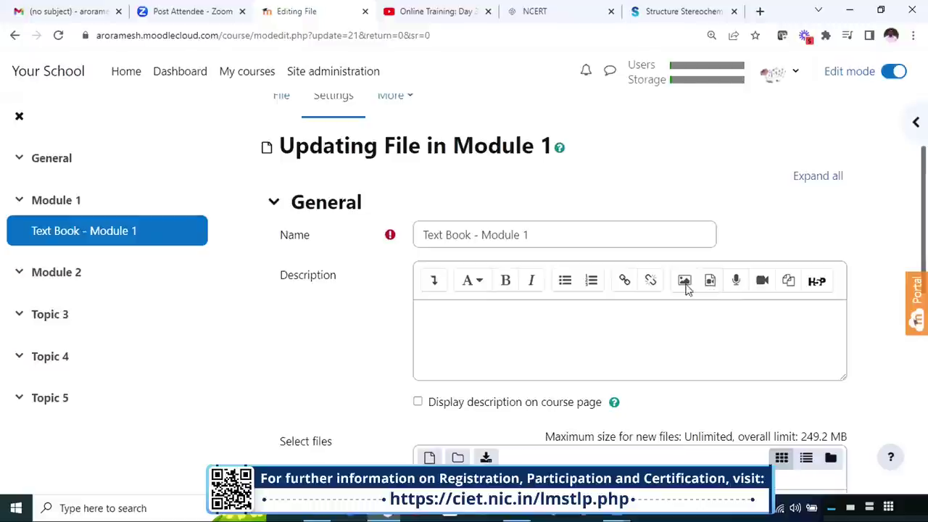
scroll(486, 234, "down", 3)
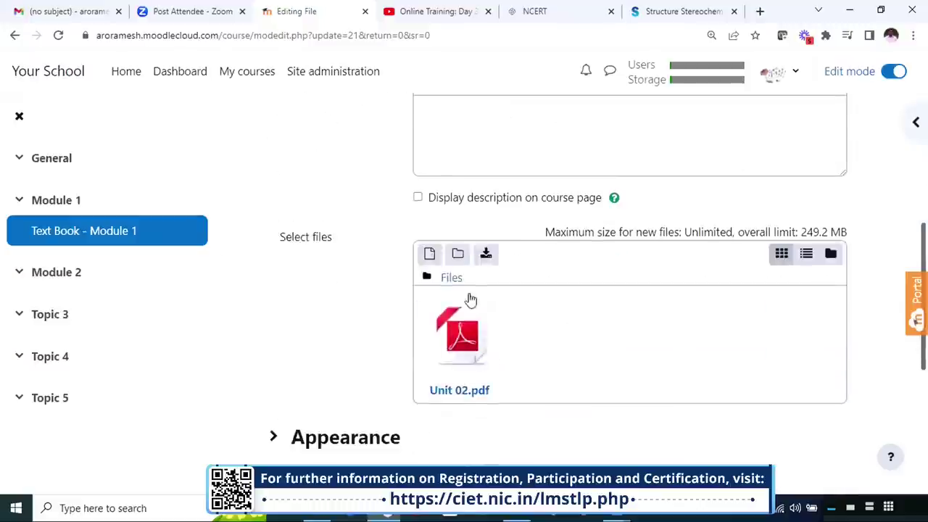
scroll(449, 291, "down", 2)
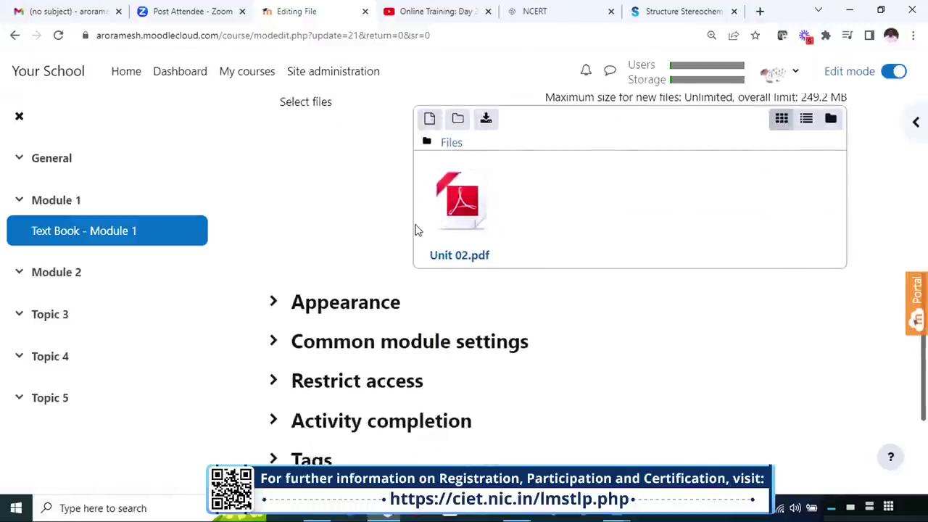
scroll(391, 239, "down", 1)
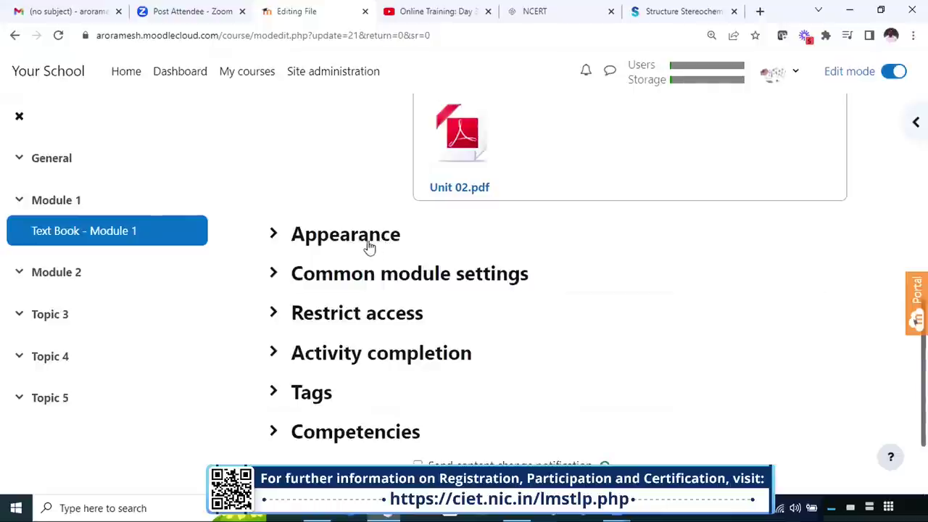
left_click(366, 245)
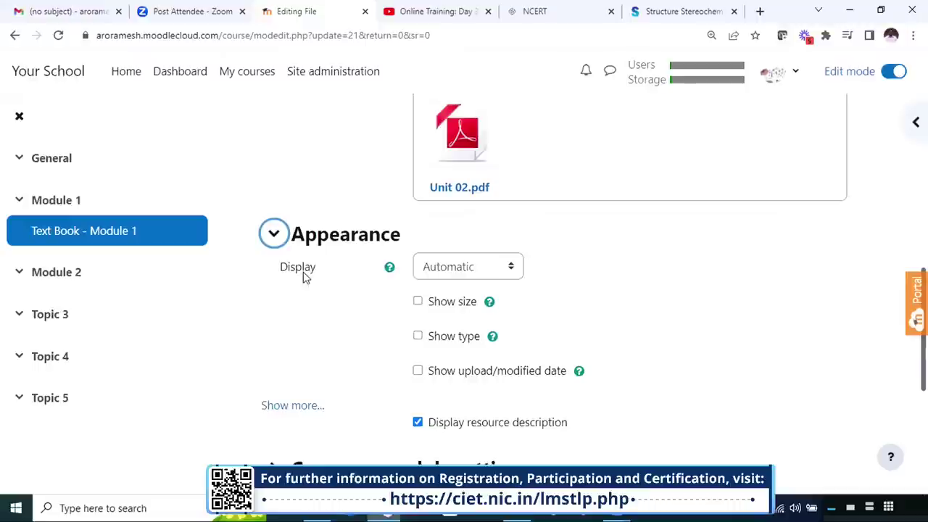
left_click(467, 268)
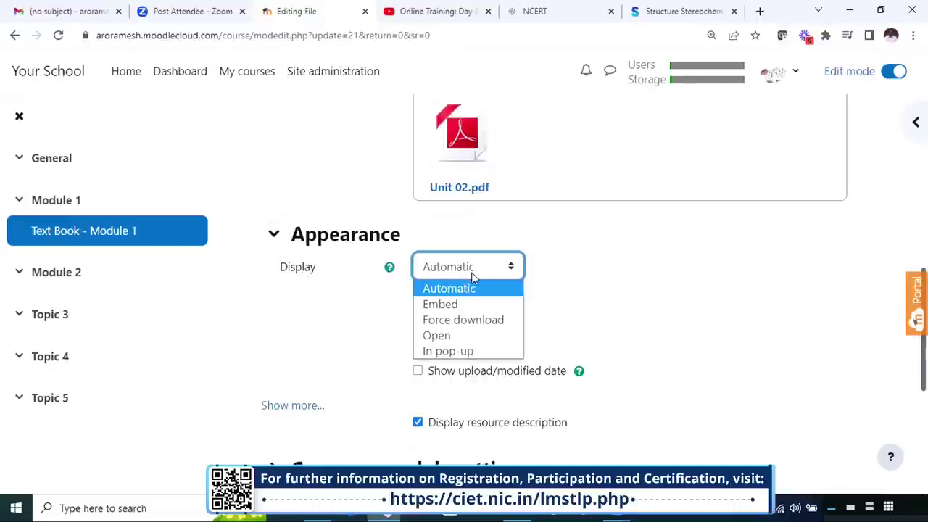
left_click(468, 353)
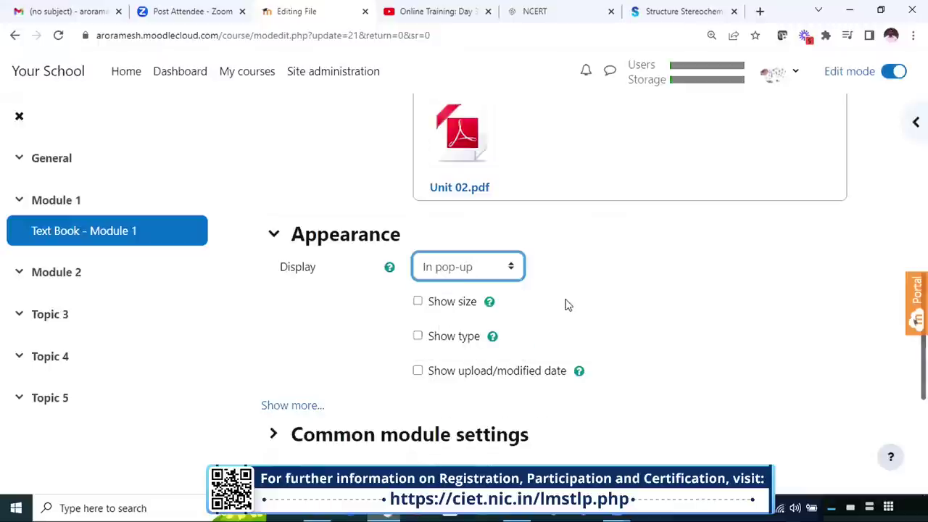
Save the file settings, return to the course, and preview the textbook PDF in its pop-up window before closing it
scroll(565, 304, "down", 4)
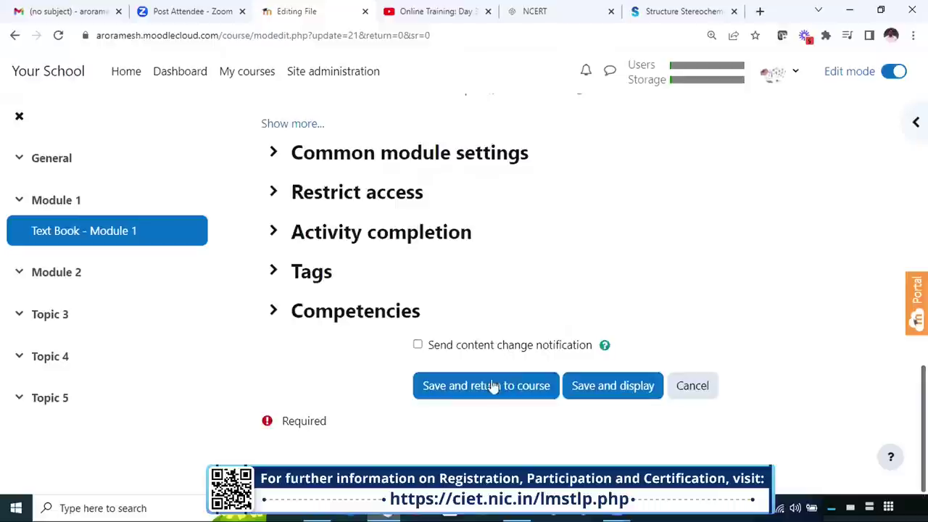
left_click(486, 388)
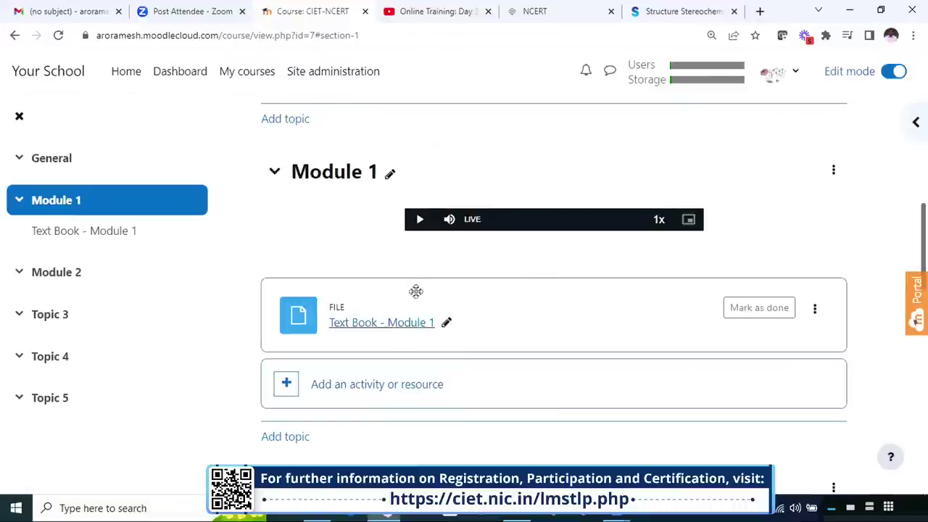
left_click(393, 324)
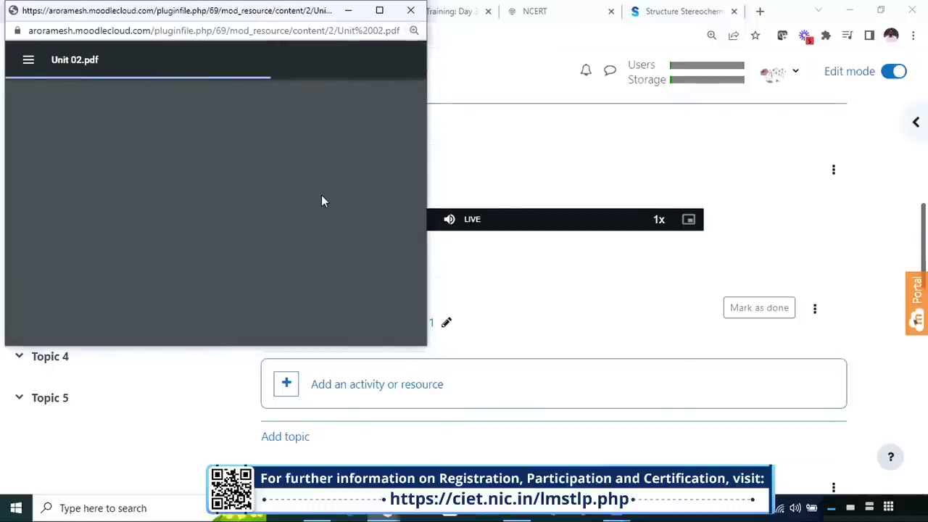
left_click(410, 10)
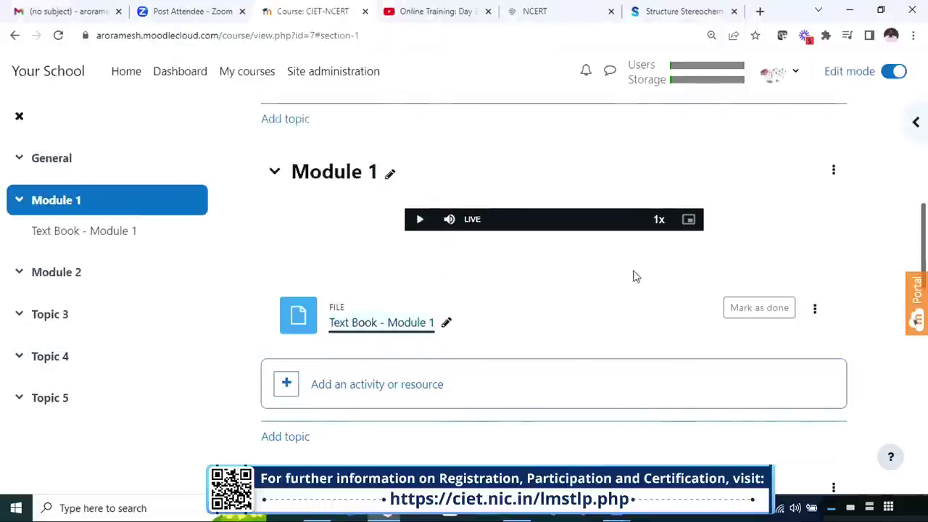
Set the Display option of the Text Book - Module 1 file to Embed, save it and return to the course
left_click(812, 315)
left_click(750, 342)
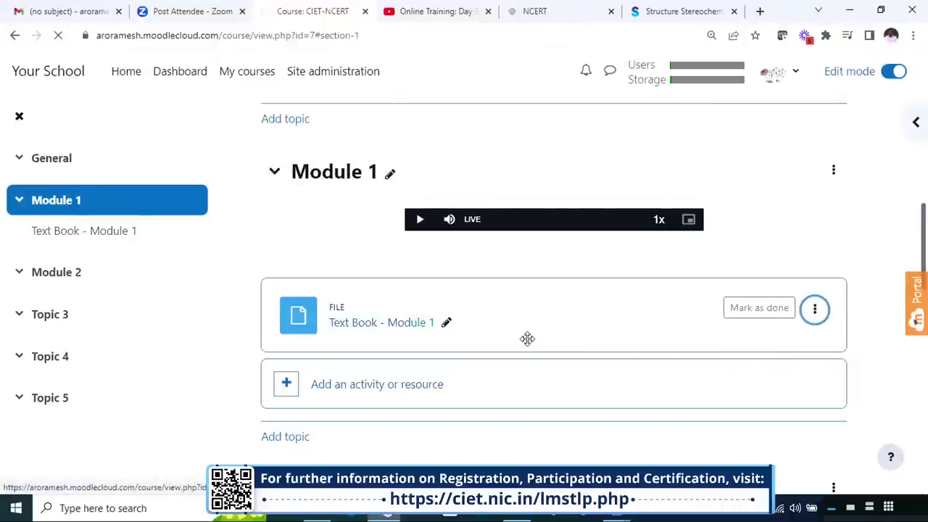
scroll(526, 338, "down", 8)
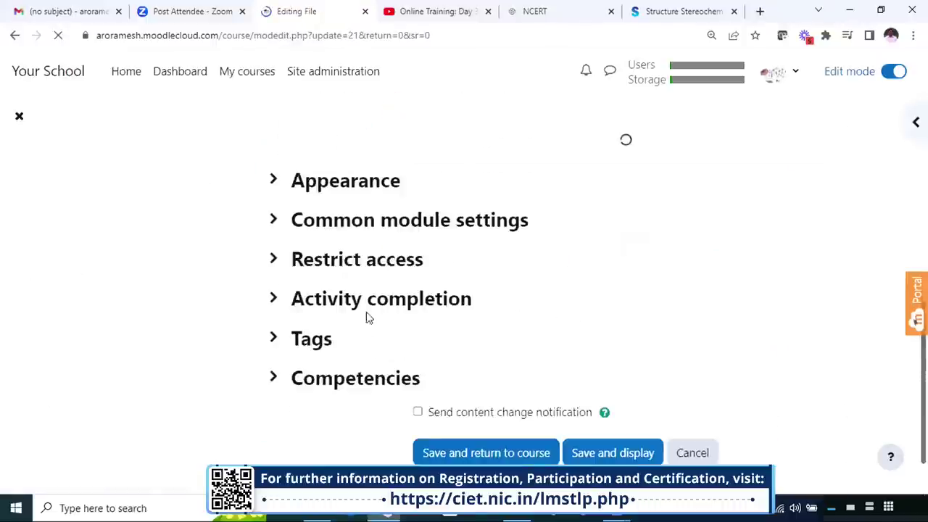
left_click(345, 138)
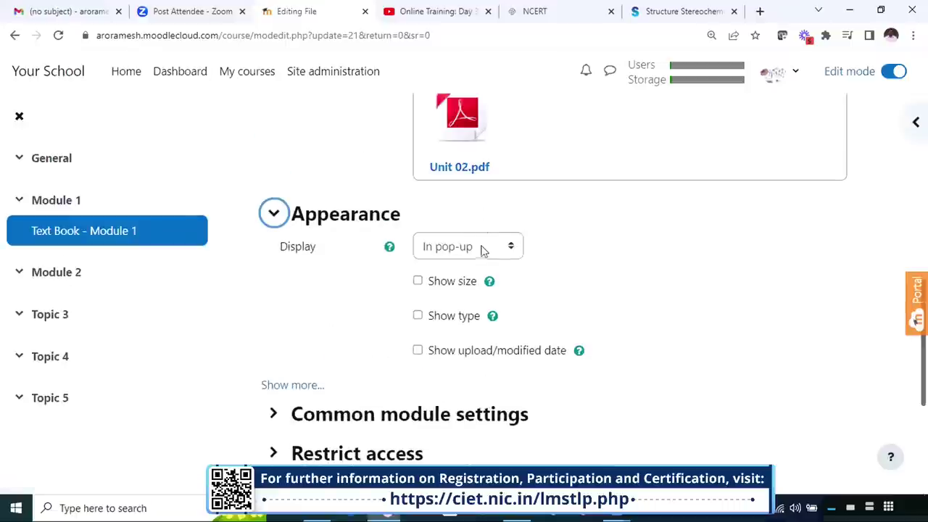
left_click(482, 248)
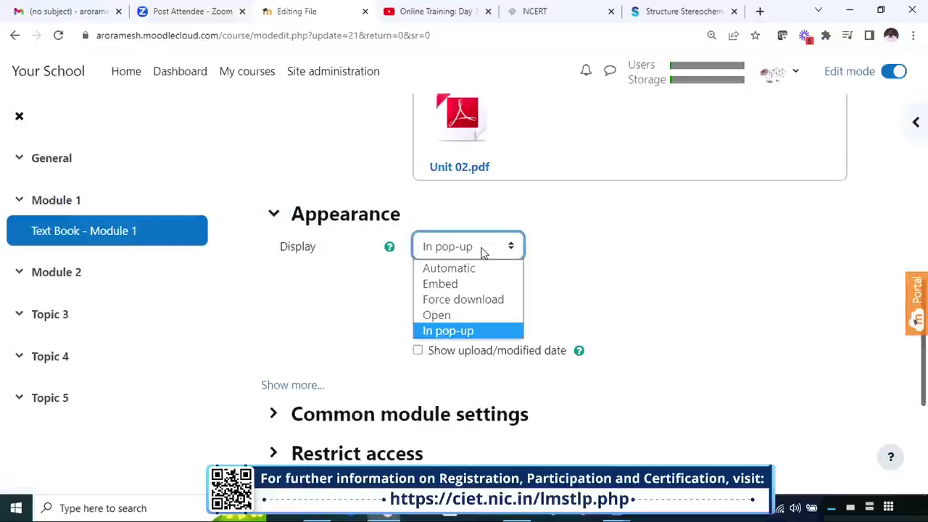
left_click(462, 283)
scroll(464, 294, "down", 4)
left_click(479, 394)
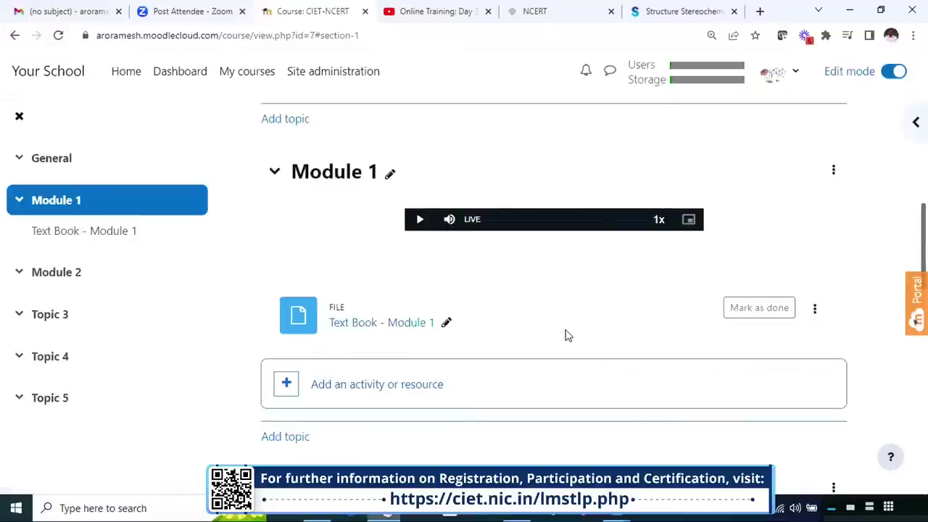
Open Text Book - Module 1 to check the embedded PDF, skim its first pages and go back to the course page
left_click(391, 324)
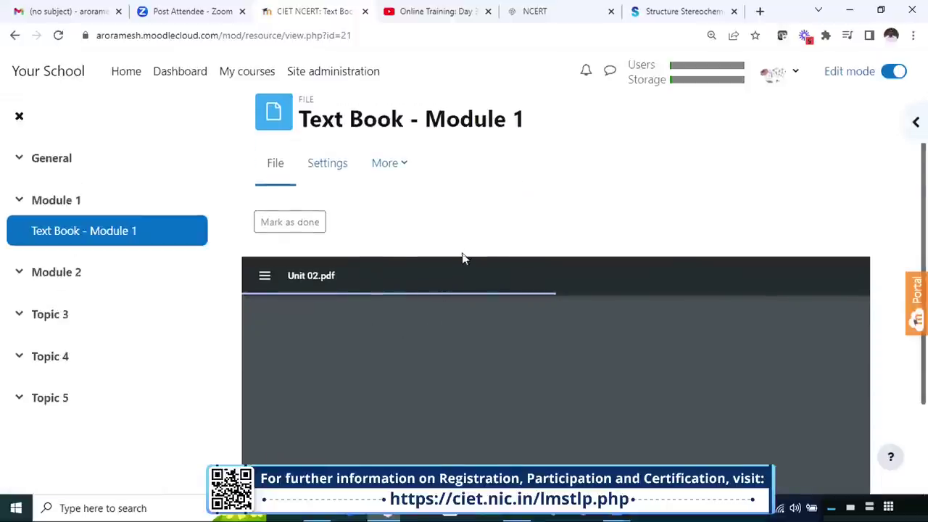
scroll(461, 257, "down", 2)
scroll(458, 255, "up", 2)
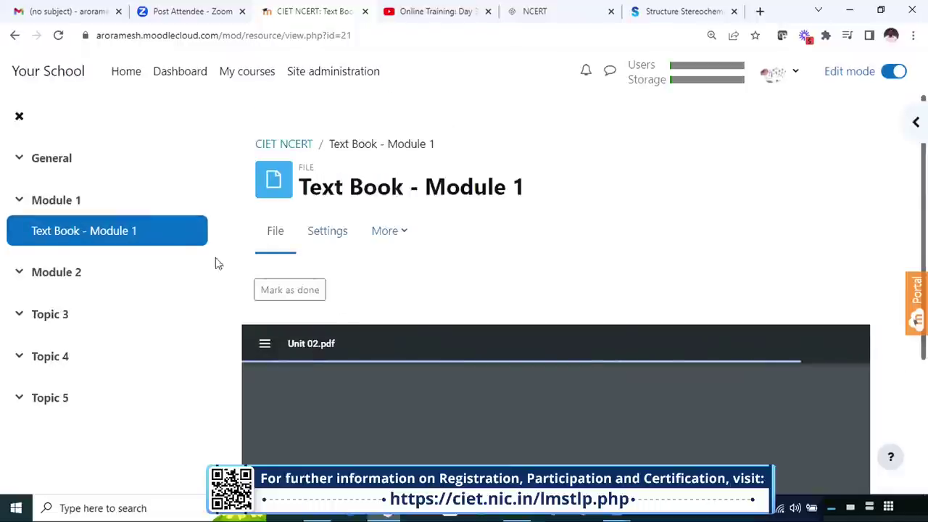
scroll(456, 206, "down", 2)
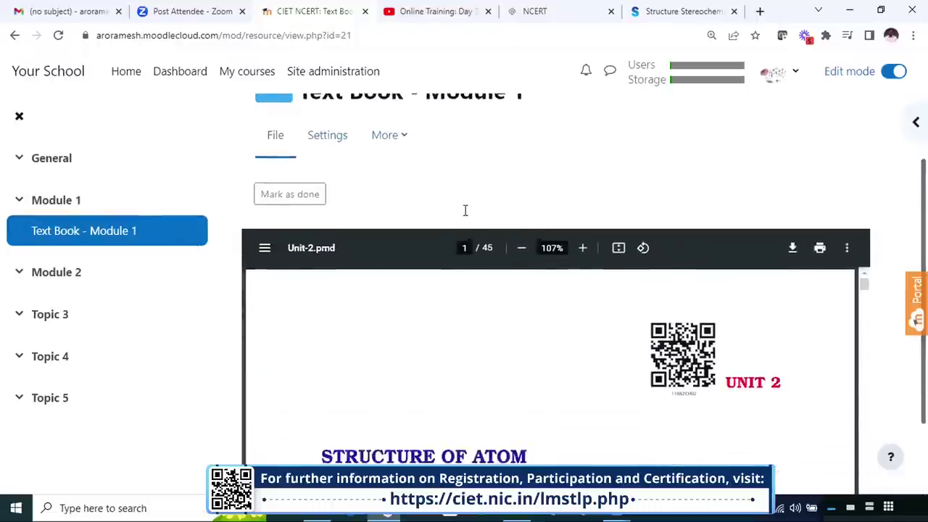
scroll(466, 211, "down", 1)
scroll(576, 337, "down", 3)
scroll(576, 337, "down", 5)
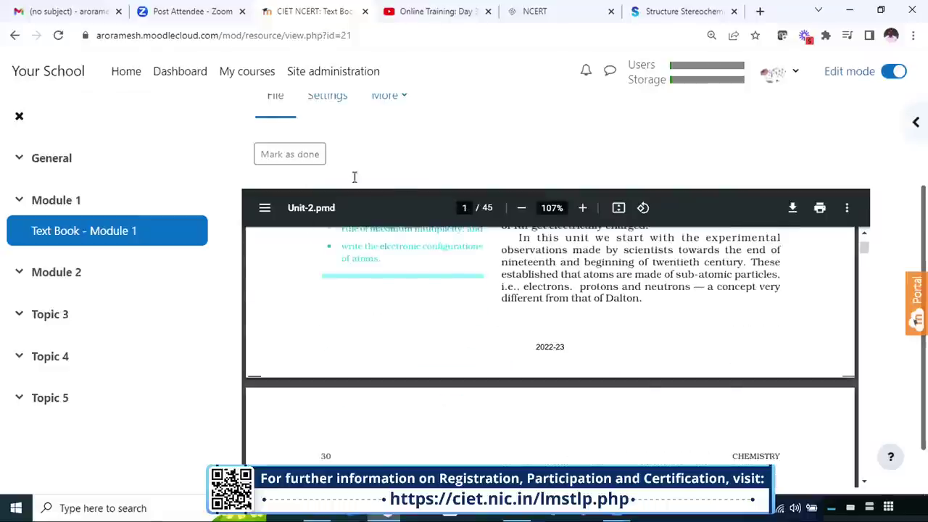
scroll(362, 218, "up", 10)
left_click(283, 144)
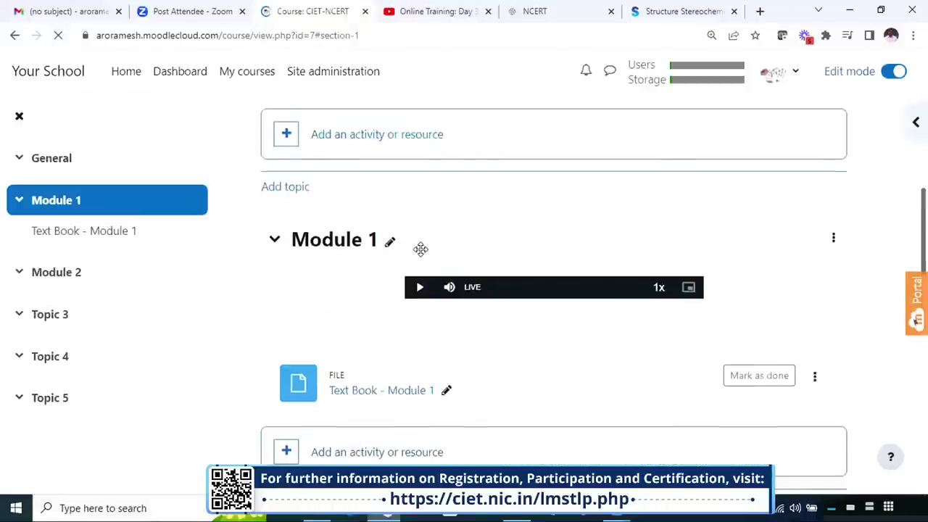
scroll(387, 275, "down", 1)
scroll(387, 280, "down", 3)
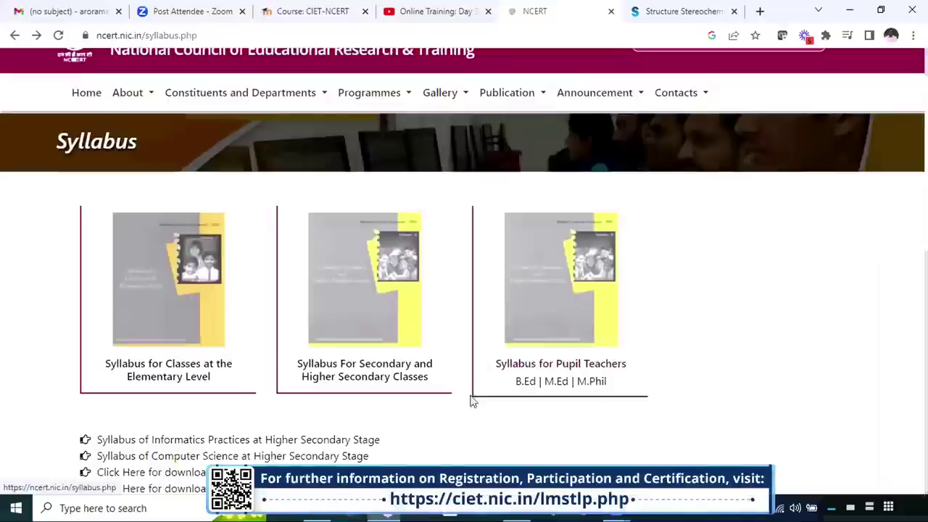
Look over the NCERT website's Syllabus page and copy its web address, ncert.nic.in/syllabus.php
scroll(466, 389, "down", 3)
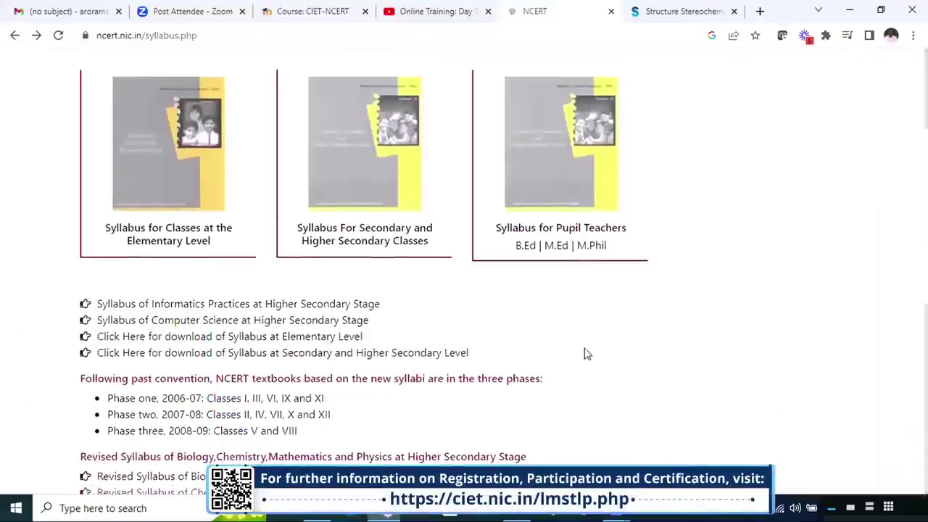
scroll(591, 355, "up", 3)
scroll(592, 354, "up", 1)
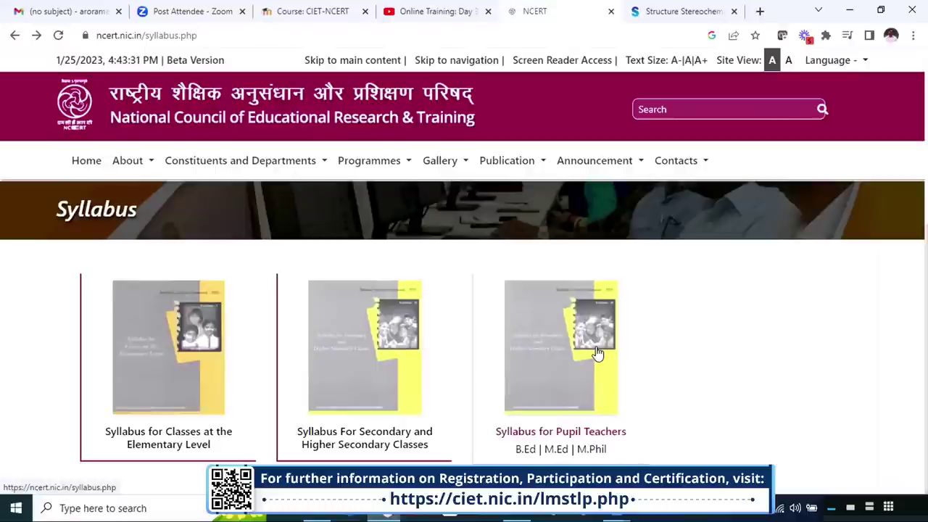
left_click(290, 39)
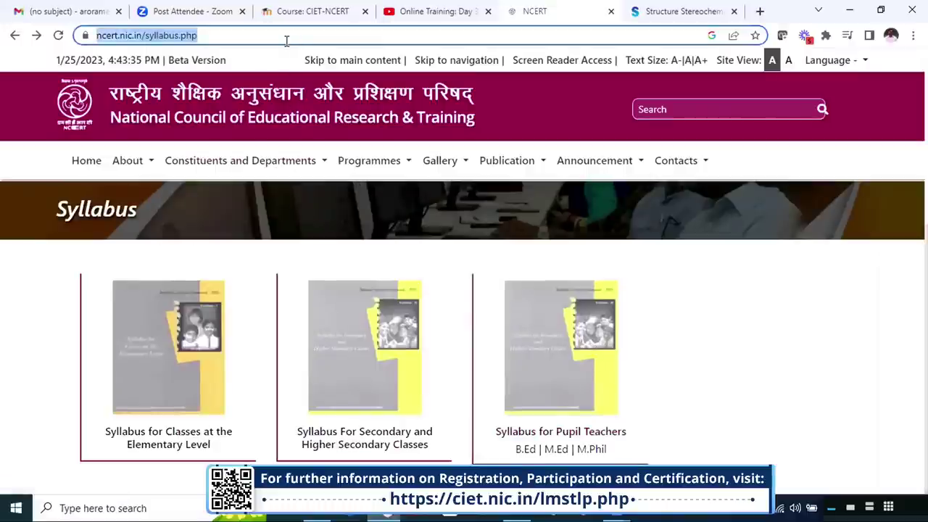
right_click(163, 39)
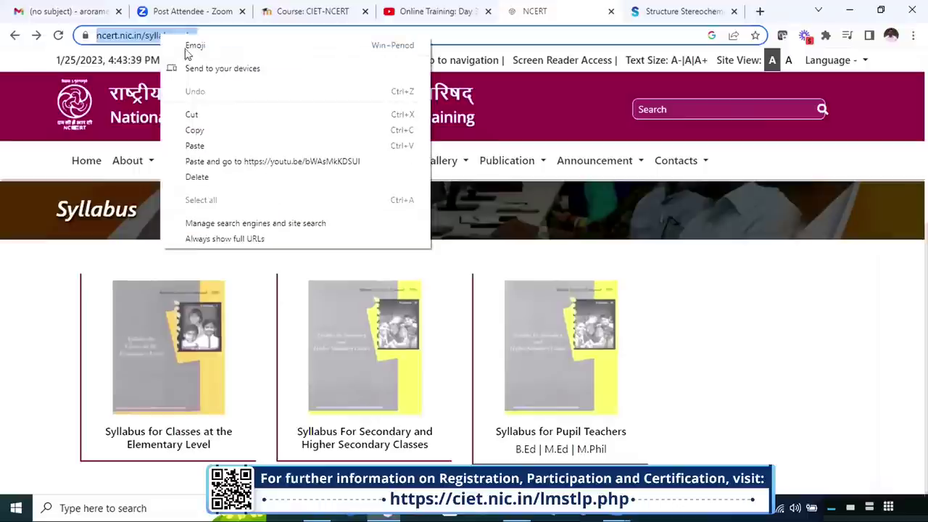
left_click(227, 134)
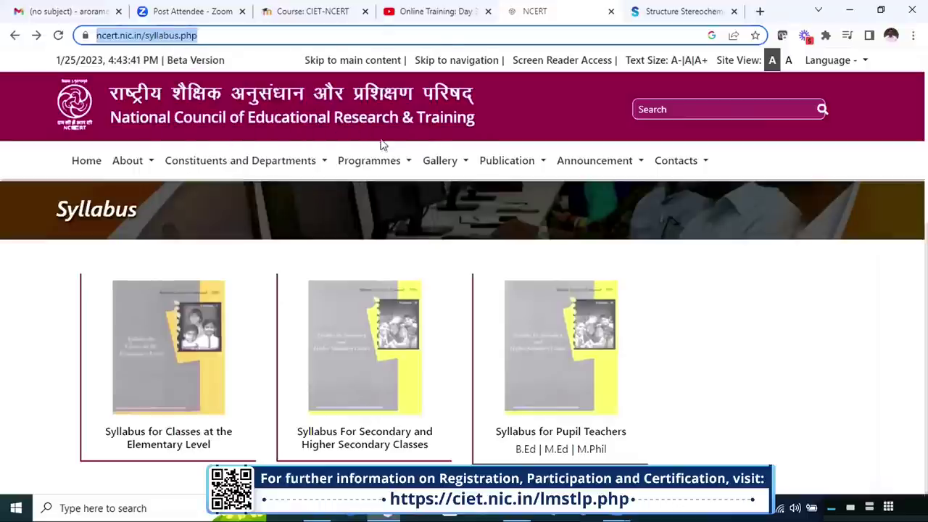
Switch back to the CIET-NCERT course and start adding a new URL resource to Module 2
left_click(322, 19)
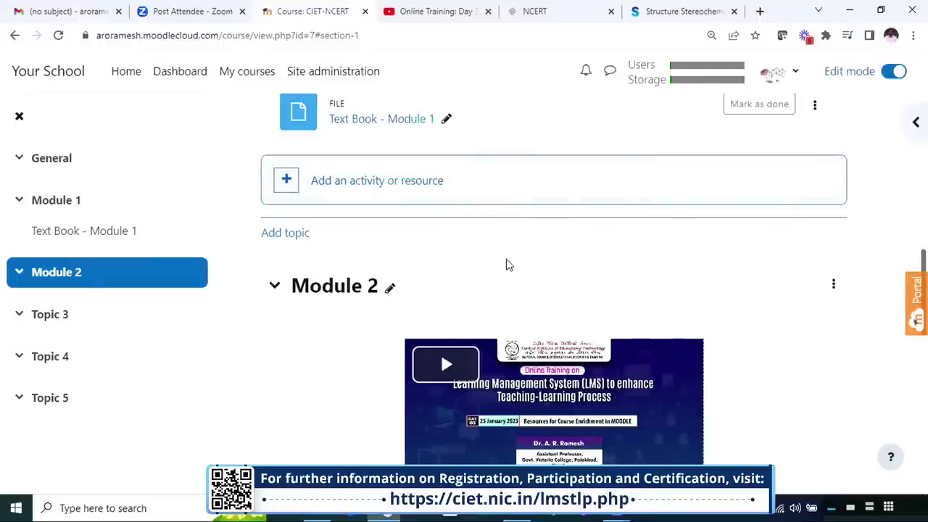
scroll(506, 261, "down", 5)
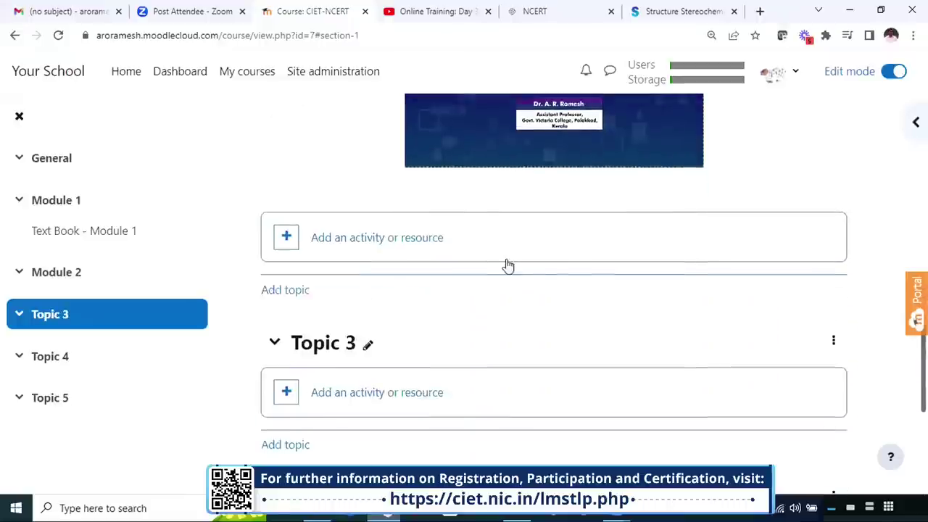
scroll(506, 258, "up", 1)
scroll(503, 257, "down", 1)
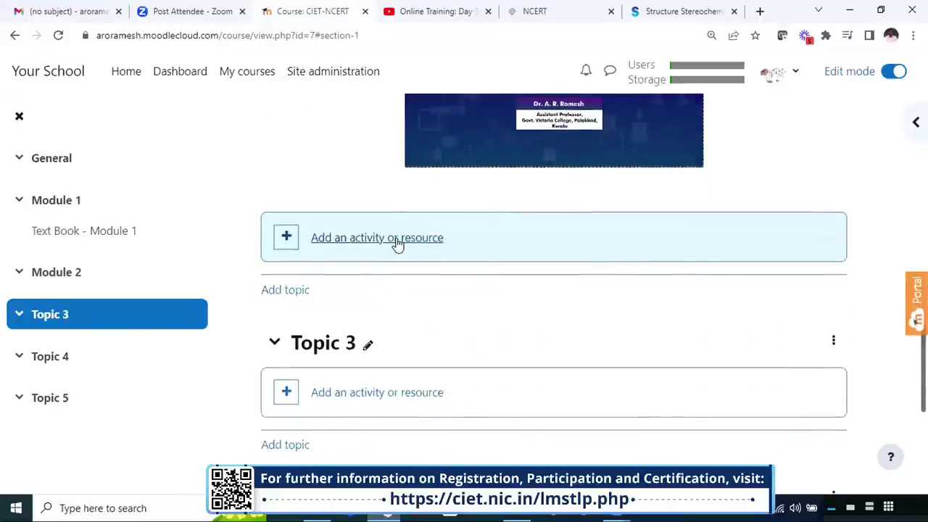
left_click(397, 244)
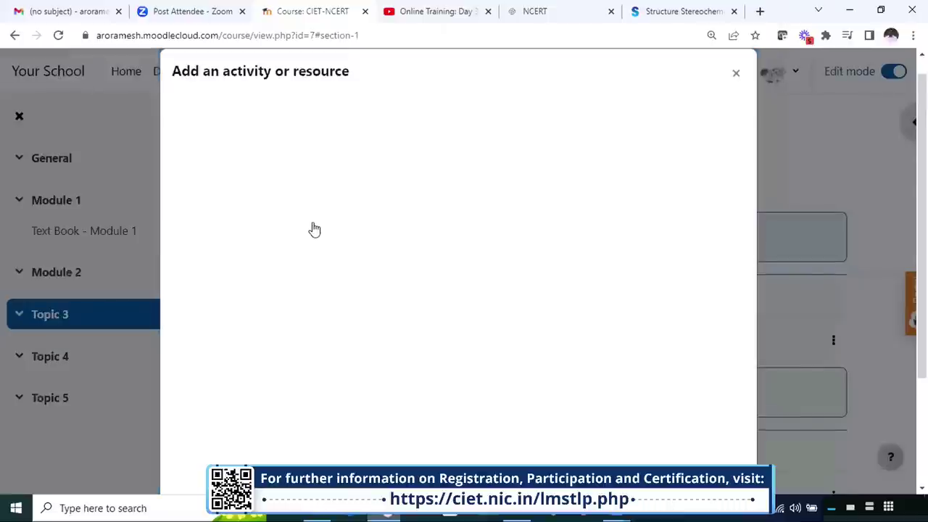
scroll(623, 257, "down", 1)
scroll(622, 264, "down", 3)
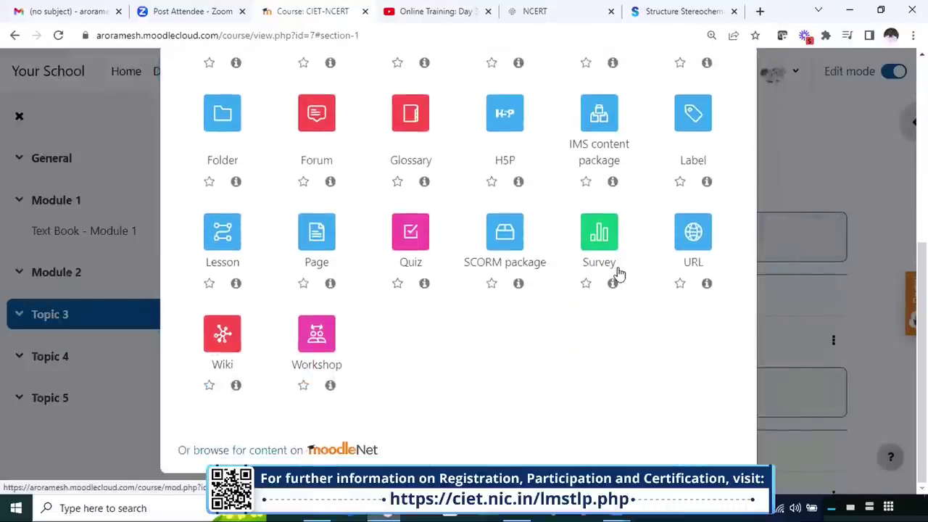
scroll(616, 272, "up", 1)
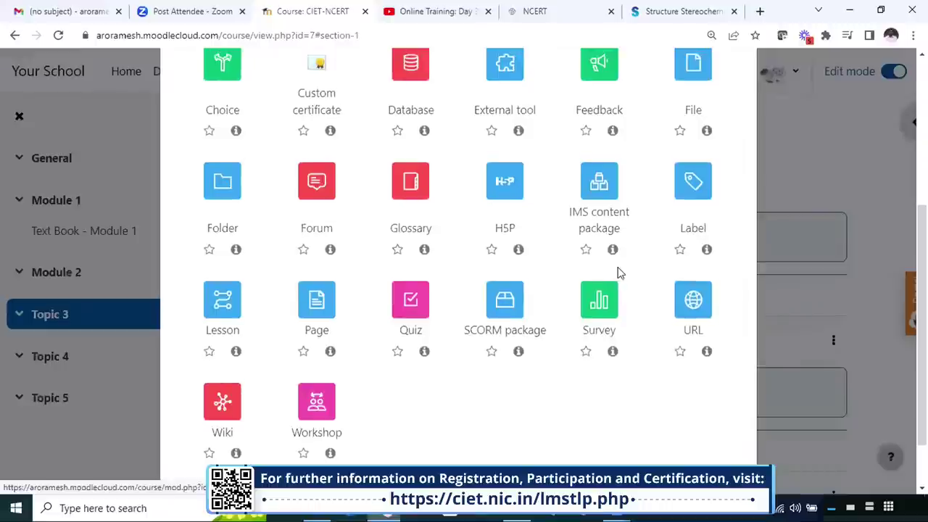
left_click(692, 303)
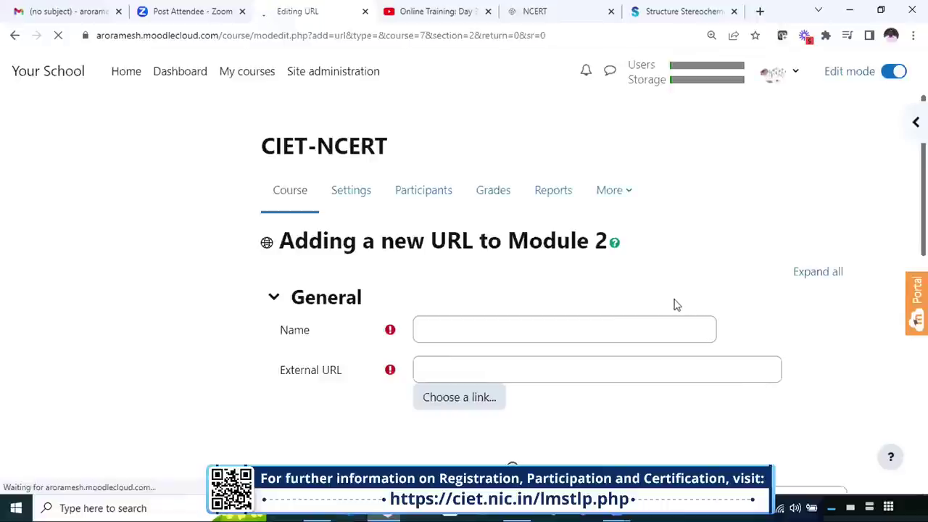
scroll(670, 301, "down", 1)
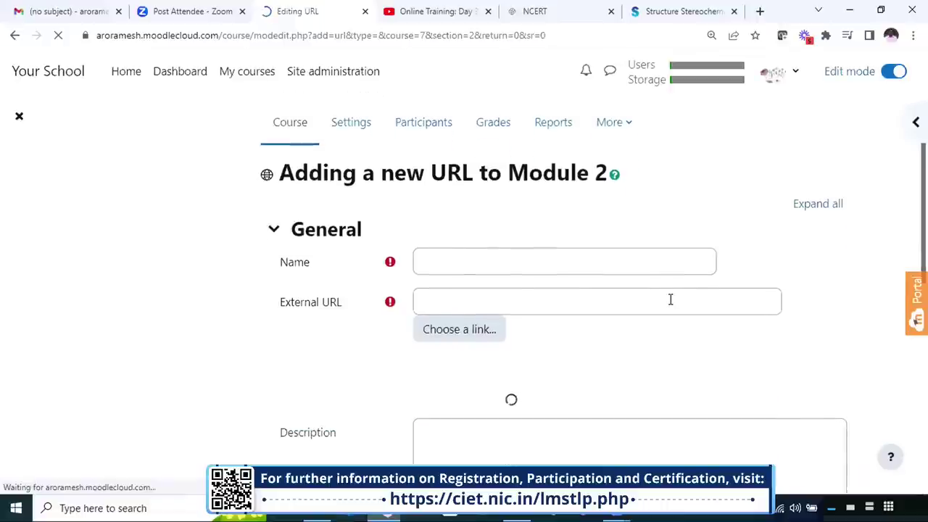
left_click(600, 262)
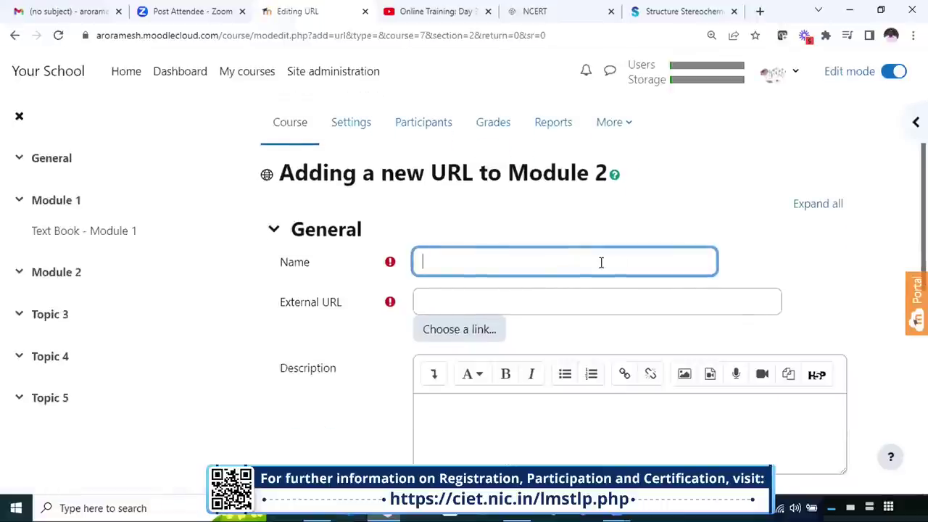
type("Syllabus")
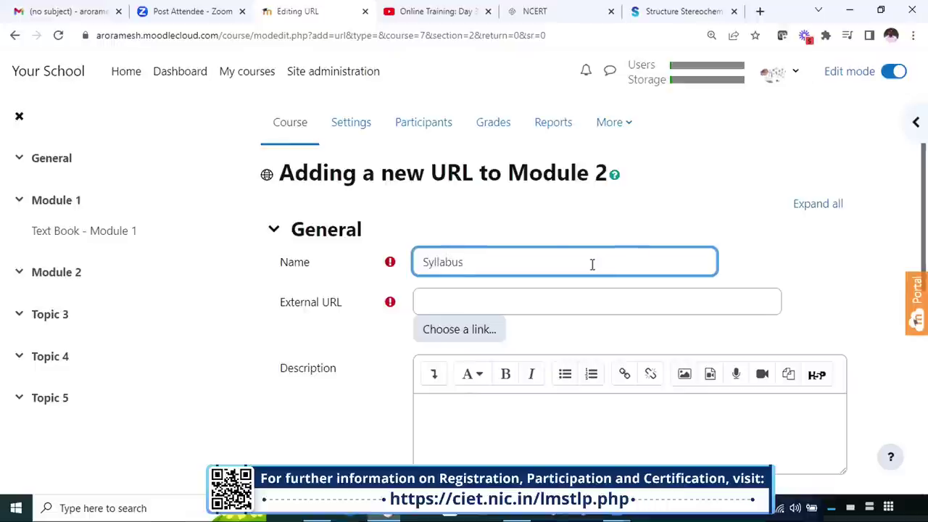
left_click(529, 298)
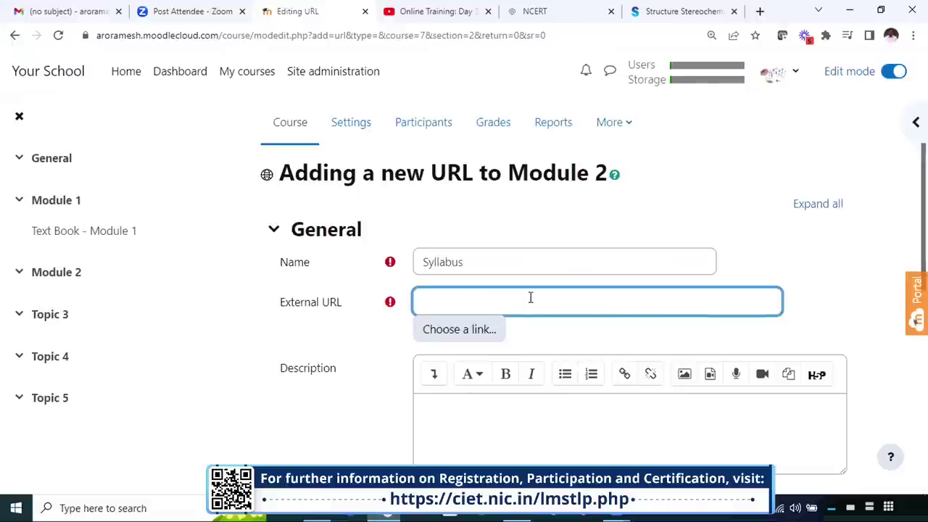
key("ctrl+v")
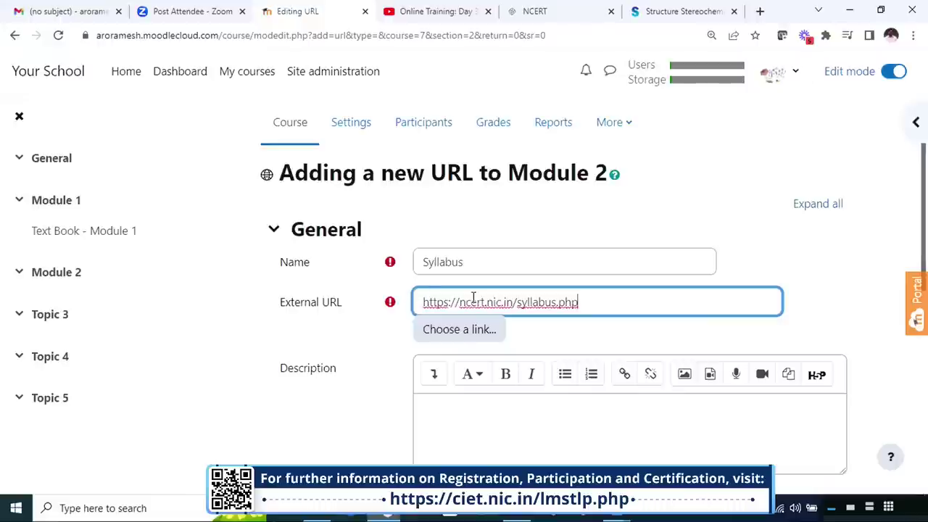
scroll(472, 296, "down", 5)
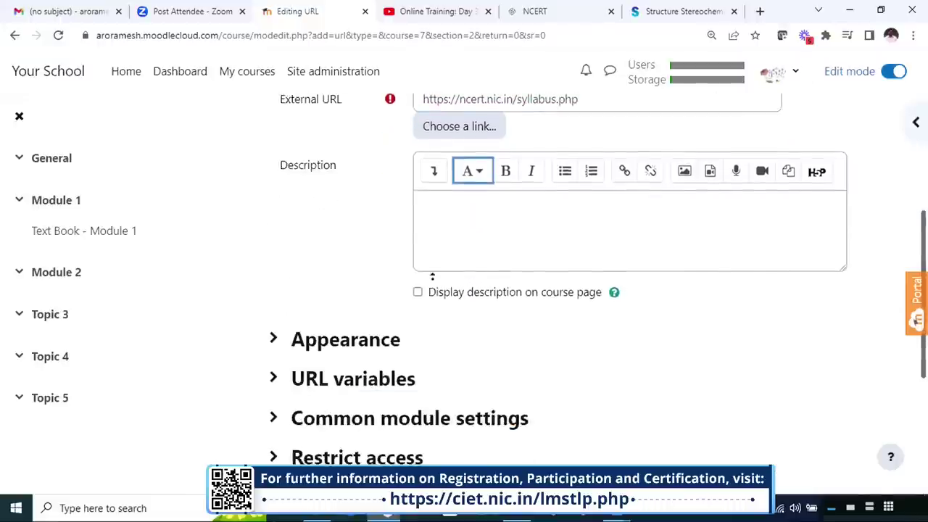
scroll(262, 210, "up", 7)
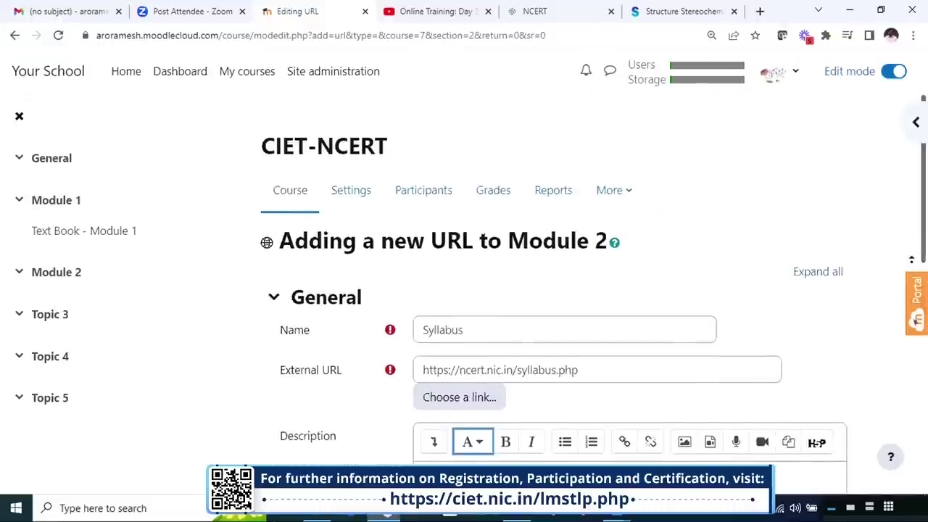
scroll(847, 239, "down", 15)
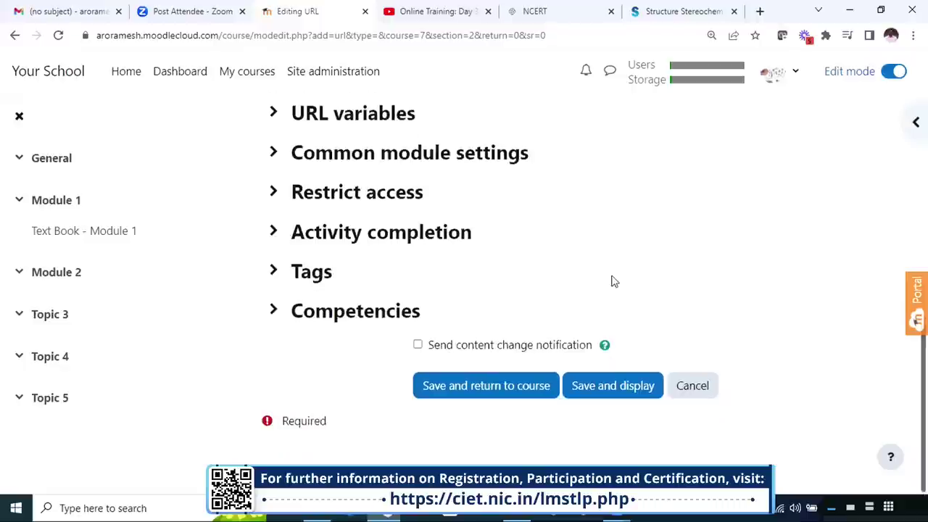
left_click(452, 386)
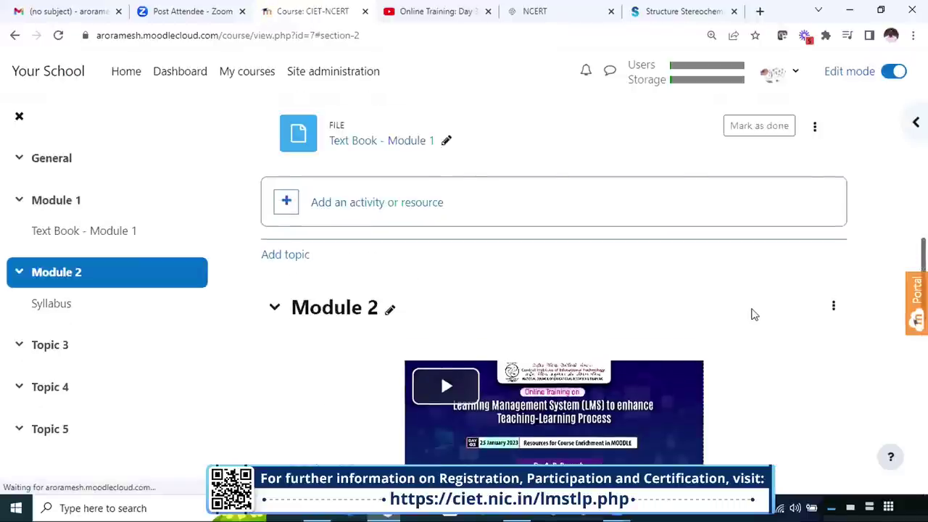
Open the Syllabus resource in Module 2, follow its link to the NCERT page and go back to the course page
scroll(752, 316, "down", 5)
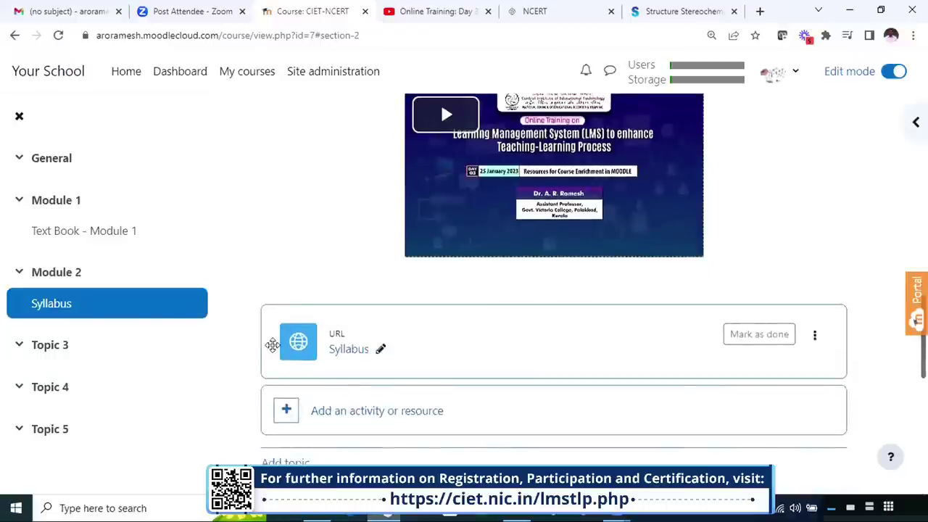
left_click(347, 350)
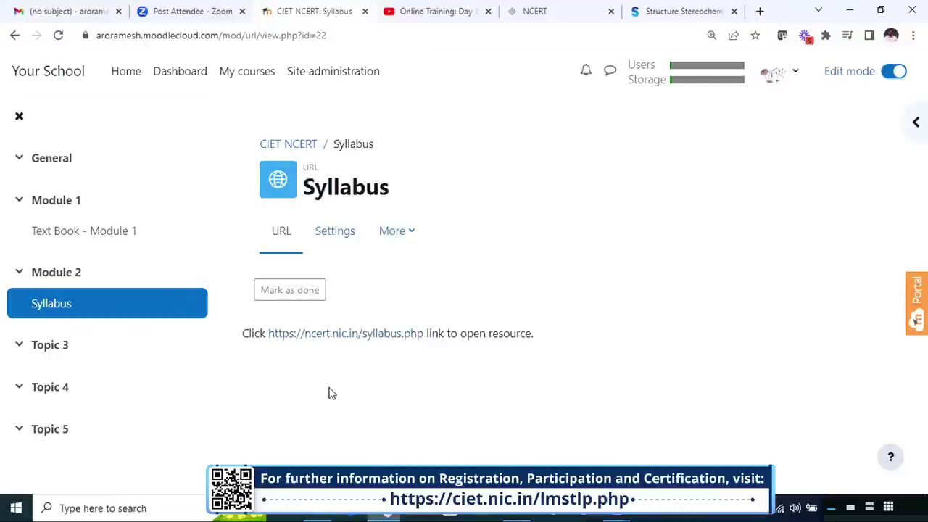
left_click(334, 339)
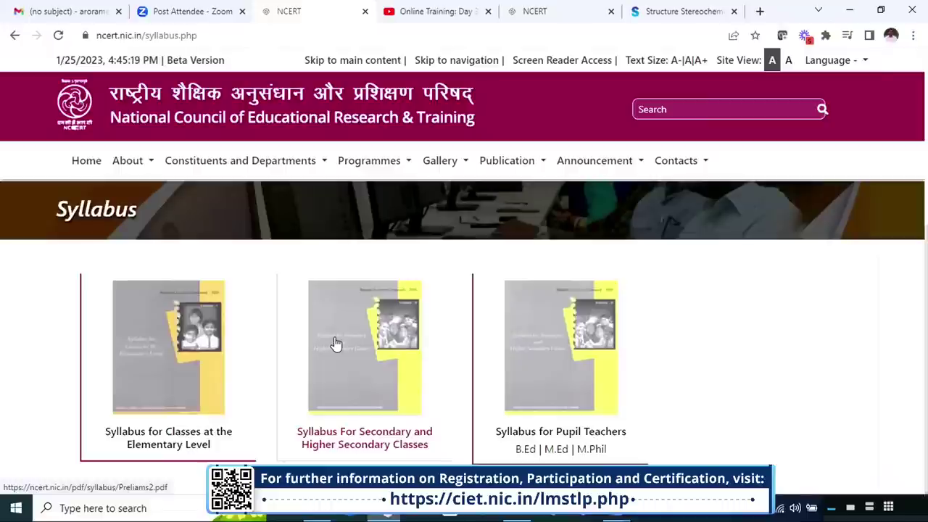
left_click(14, 36)
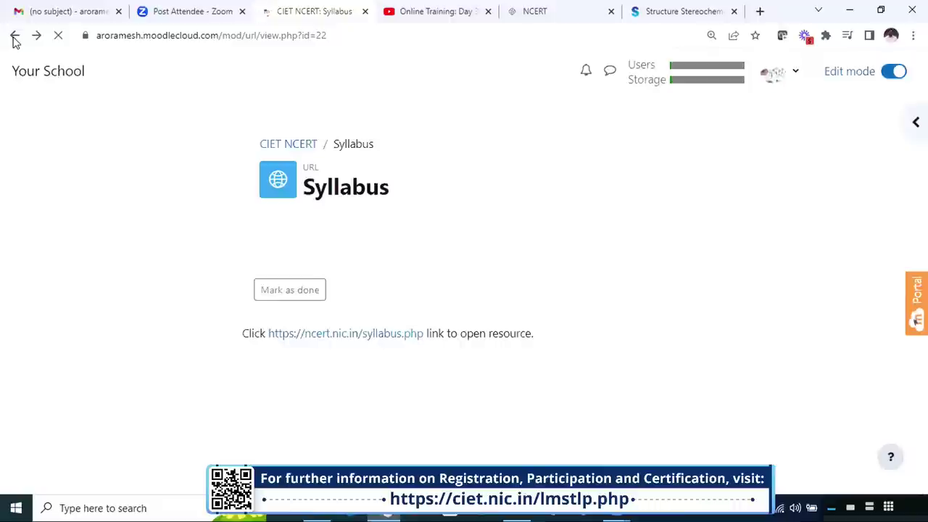
left_click(14, 36)
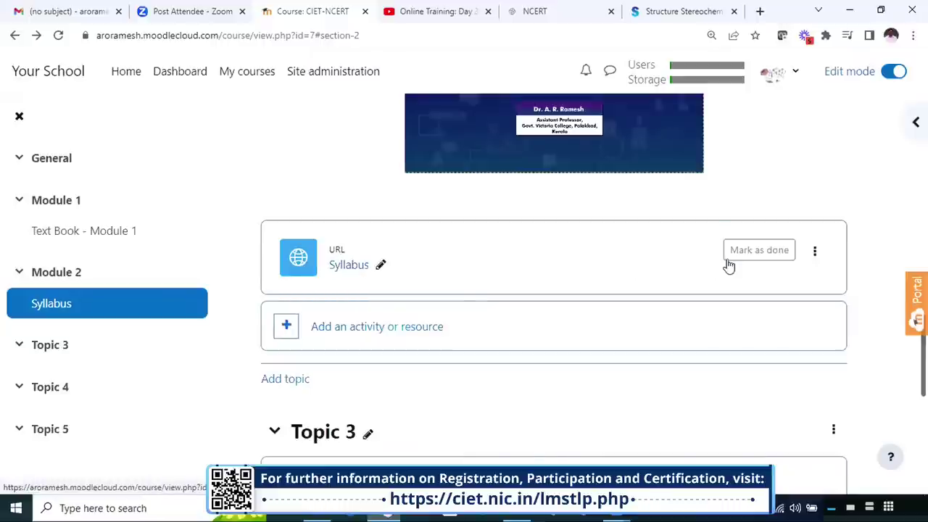
Open the settings of the Syllabus URL in Module 2 for editing and review its name and external URL
left_click(814, 251)
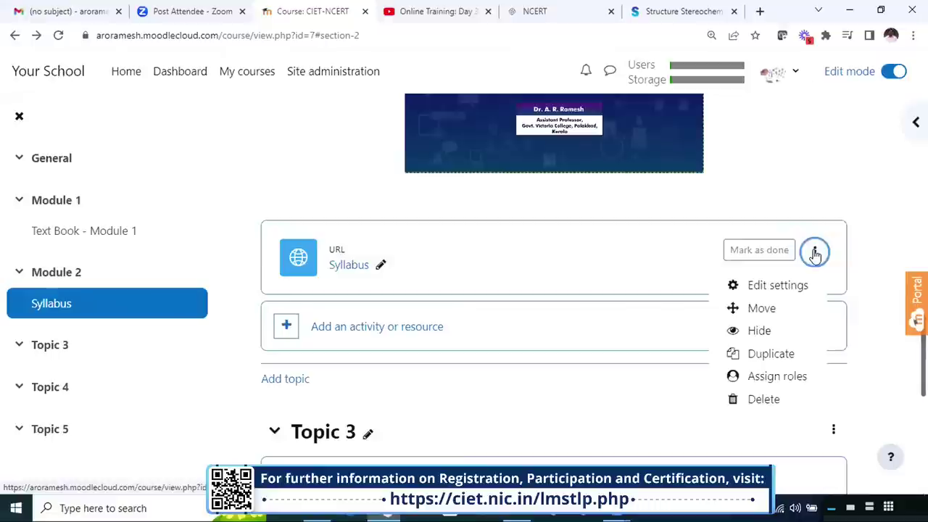
left_click(790, 286)
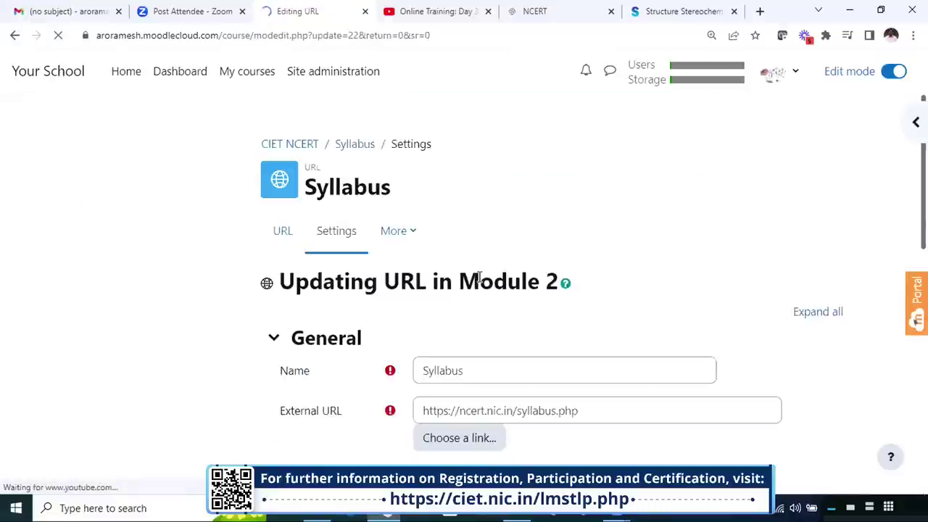
scroll(478, 281, "down", 1)
scroll(471, 275, "down", 1)
left_click(479, 234)
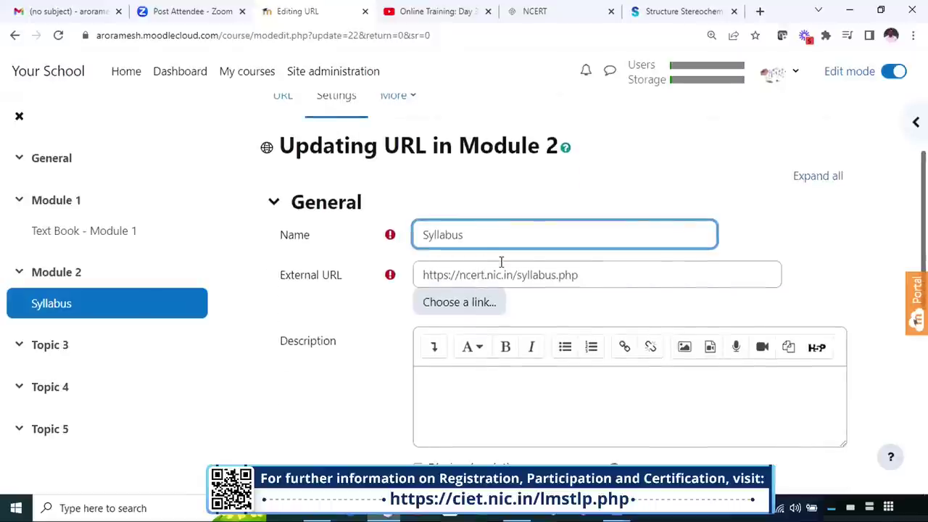
left_click(607, 282)
scroll(607, 287, "down", 2)
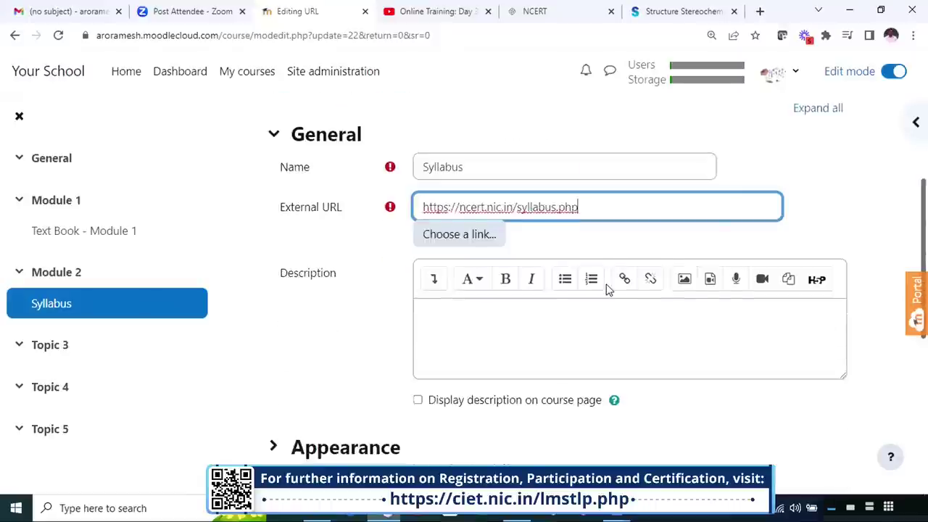
scroll(607, 290, "down", 2)
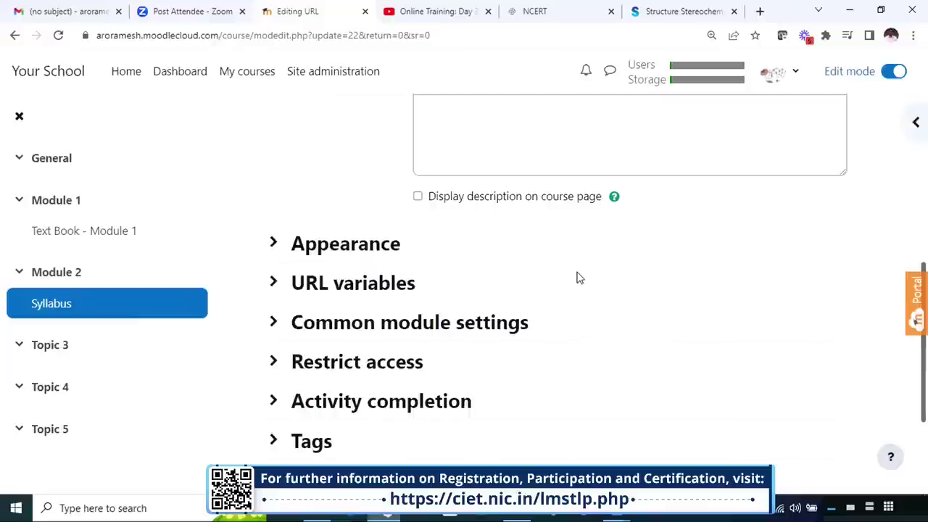
Set the Display option of the Syllabus URL to In pop-up, save it and return to the course
left_click(373, 252)
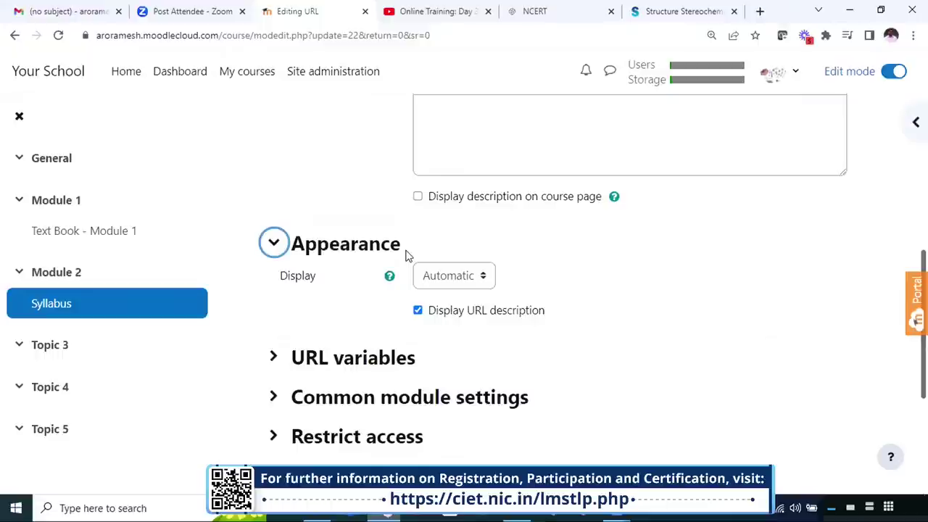
left_click(467, 283)
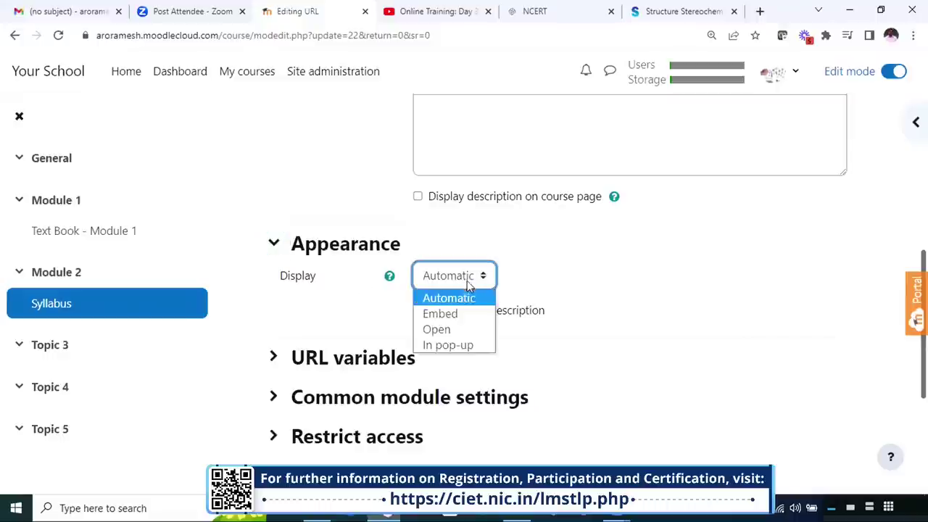
left_click(447, 345)
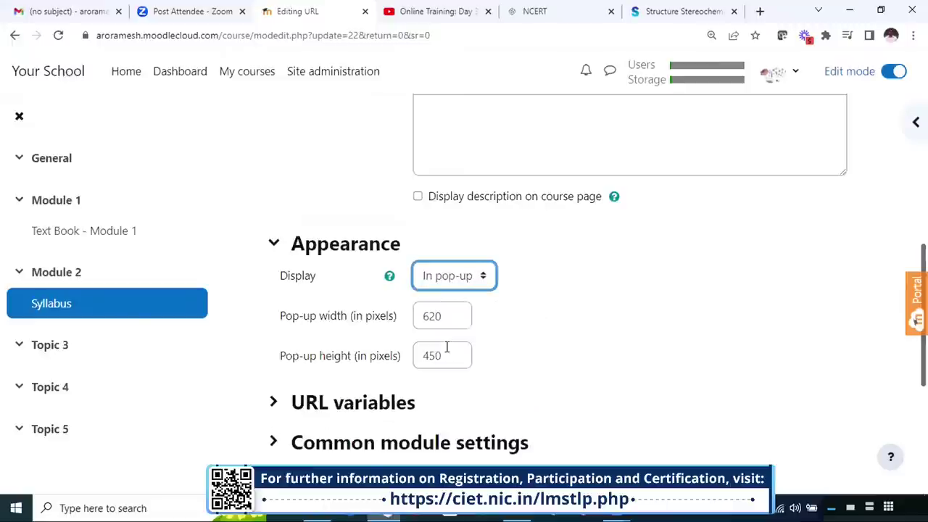
scroll(446, 348, "down", 1)
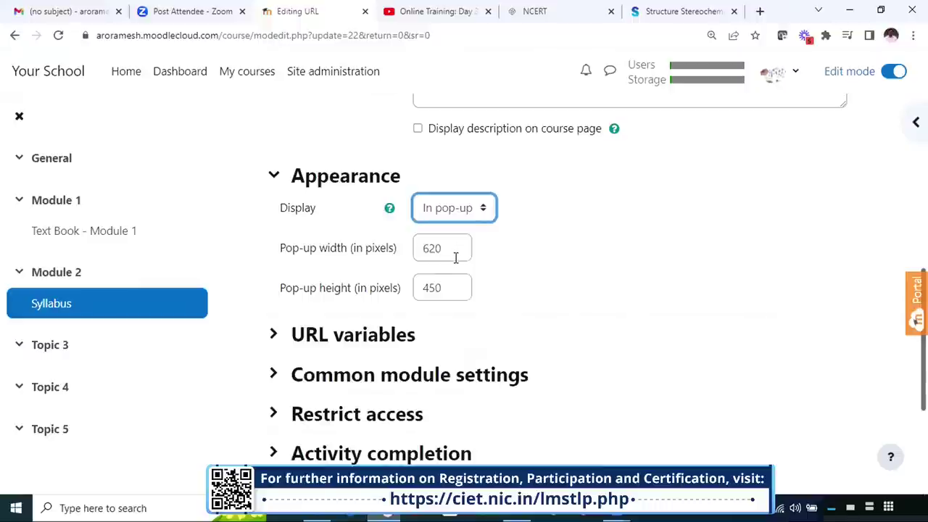
scroll(455, 261, "down", 1)
scroll(472, 236, "down", 2)
scroll(471, 238, "down", 1)
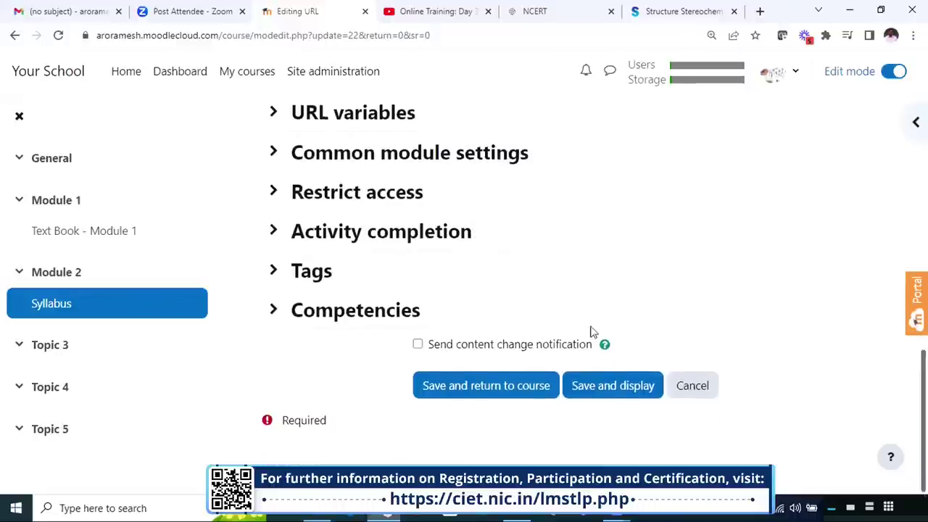
left_click(482, 394)
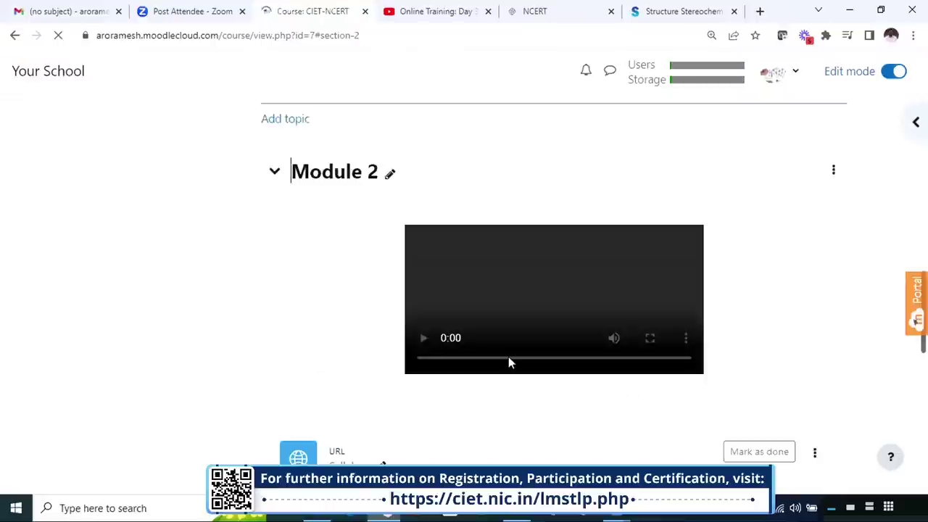
Open the Syllabus link in Module 2 to check the NCERT page in its pop-up window, and close that window
scroll(508, 359, "down", 3)
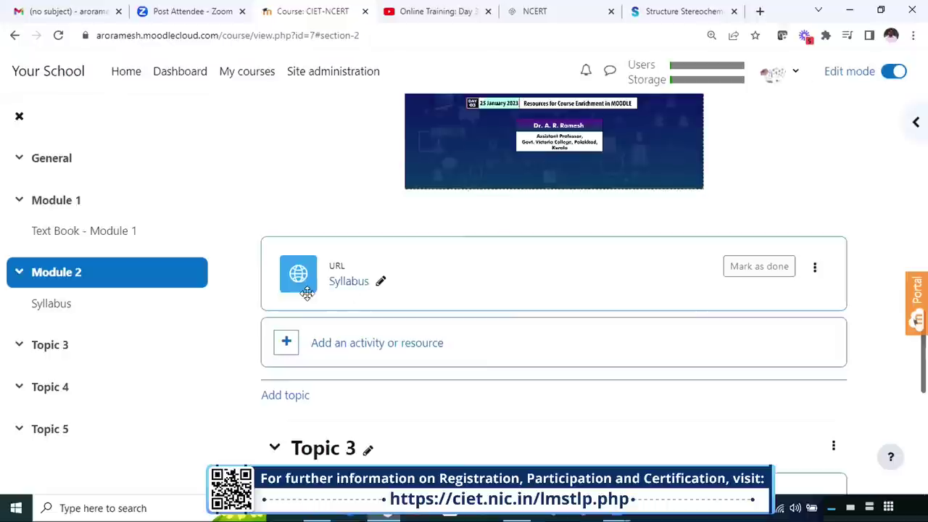
left_click(348, 283)
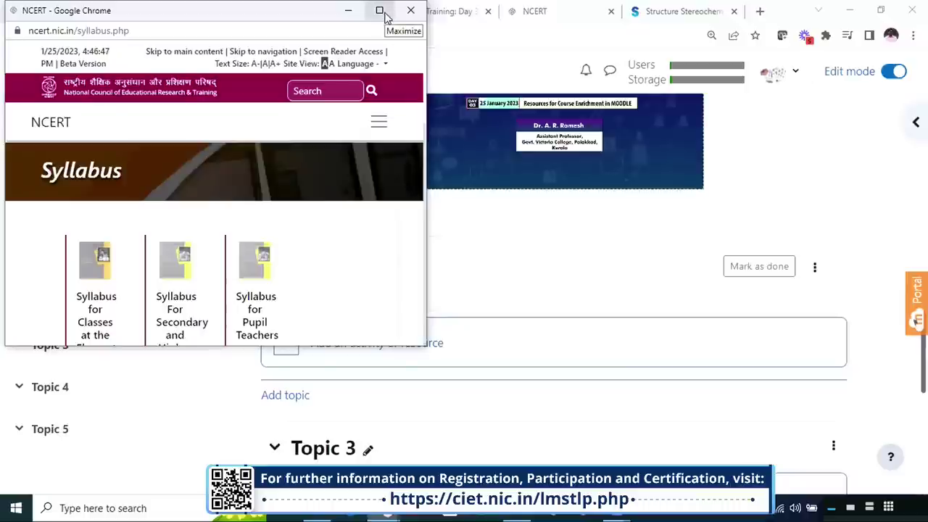
left_click(410, 11)
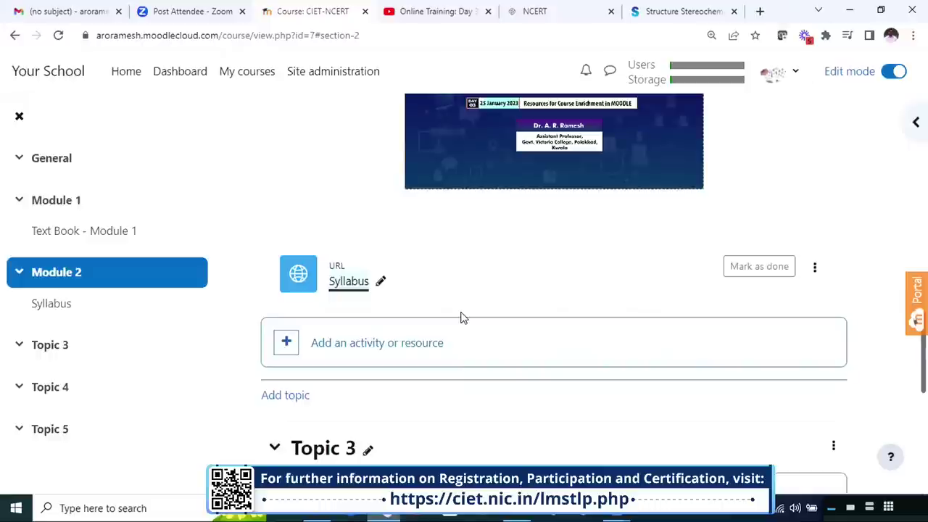
Set the Display option of the Syllabus URL in Module 2 to Embed and save the change
left_click(812, 281)
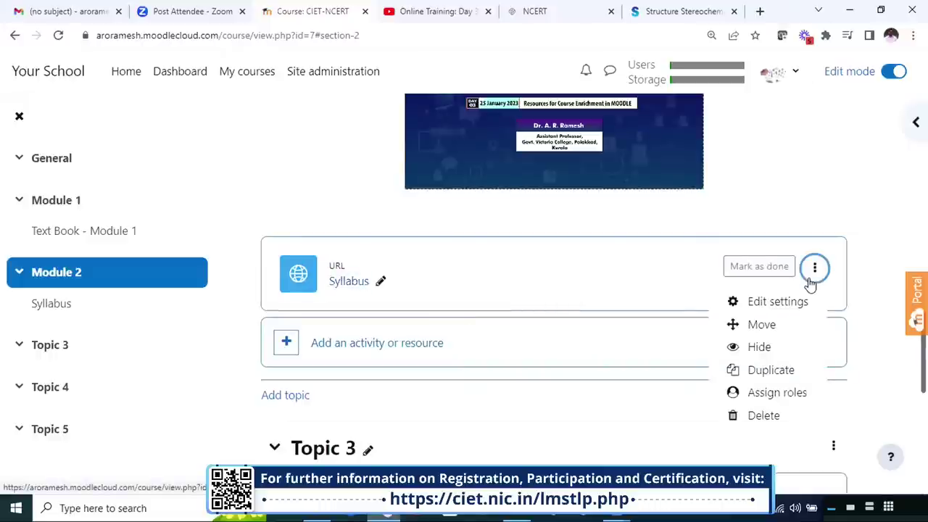
left_click(777, 304)
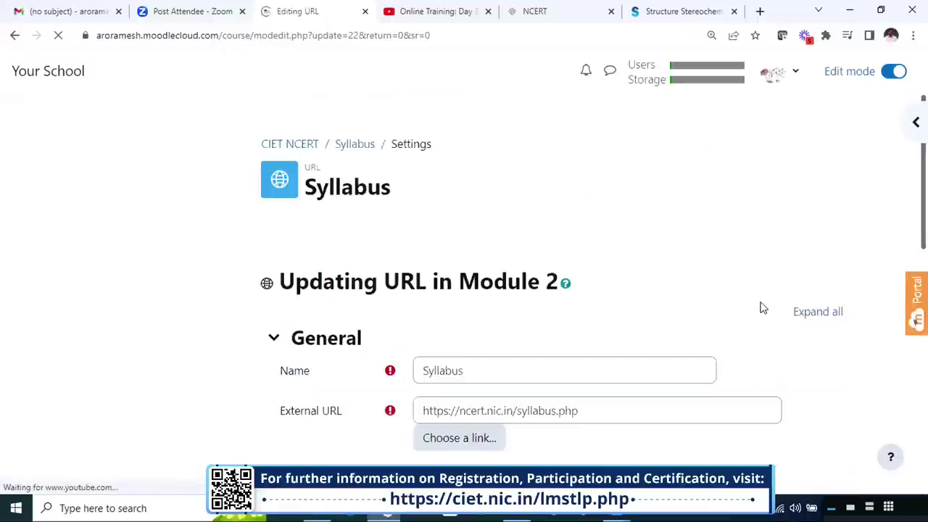
scroll(512, 350, "down", 5)
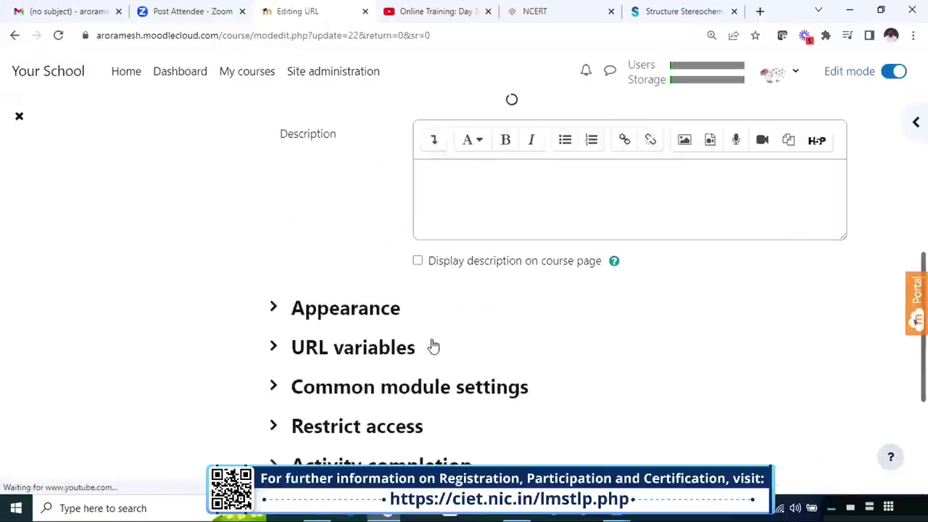
scroll(432, 345, "down", 2)
left_click(347, 180)
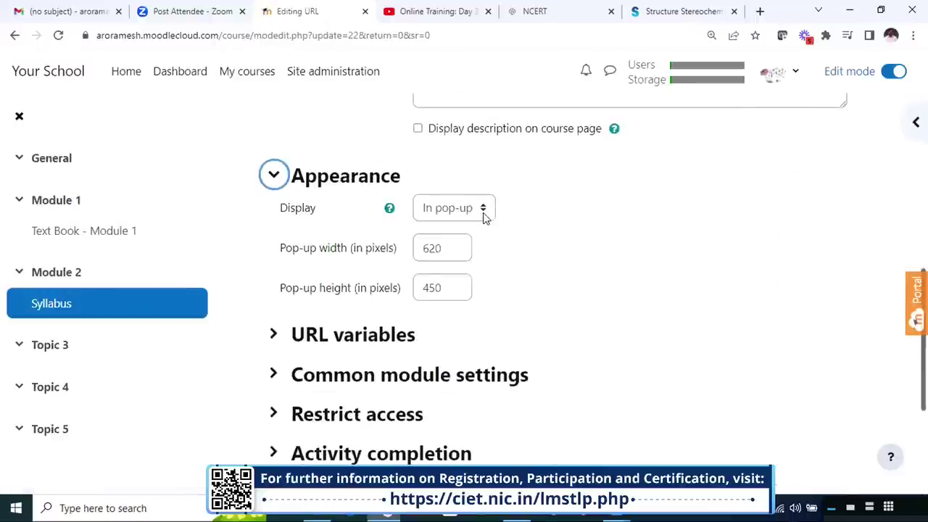
left_click(484, 215)
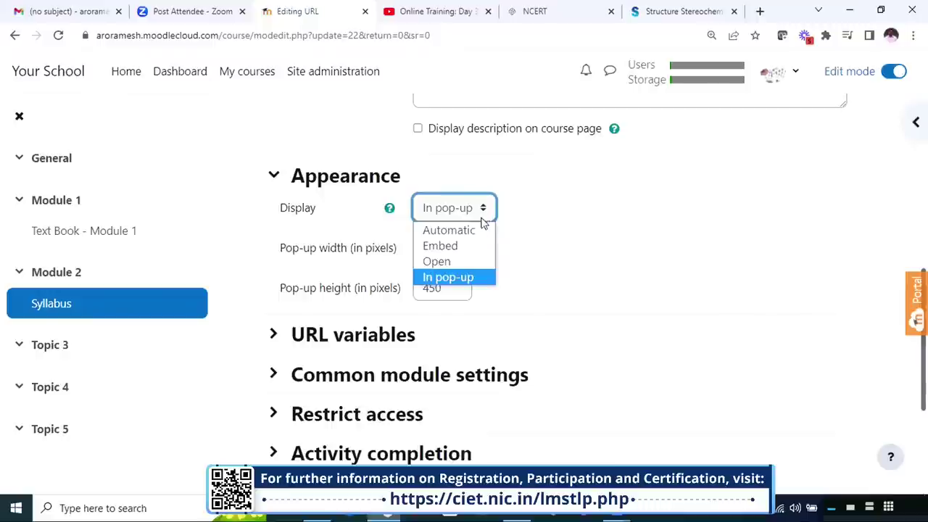
left_click(475, 247)
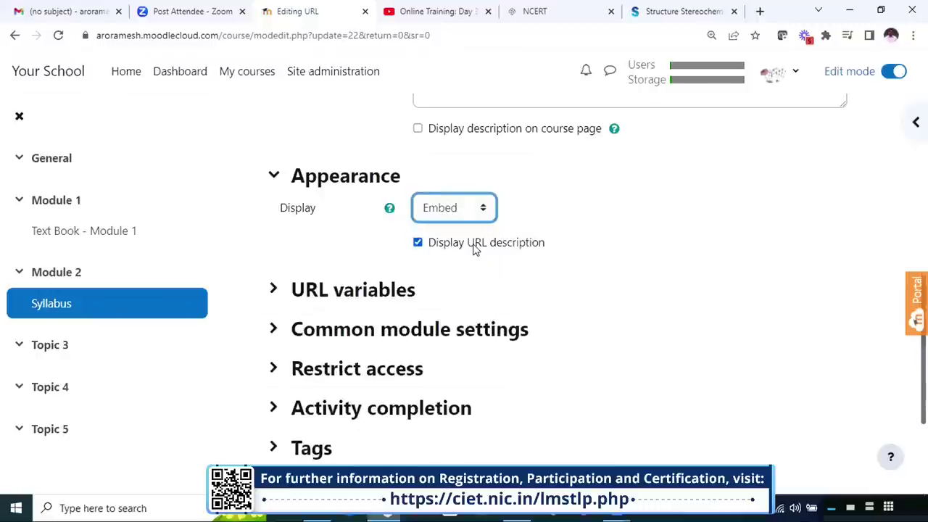
scroll(758, 288, "down", 3)
scroll(749, 214, "up", 4)
scroll(743, 217, "down", 4)
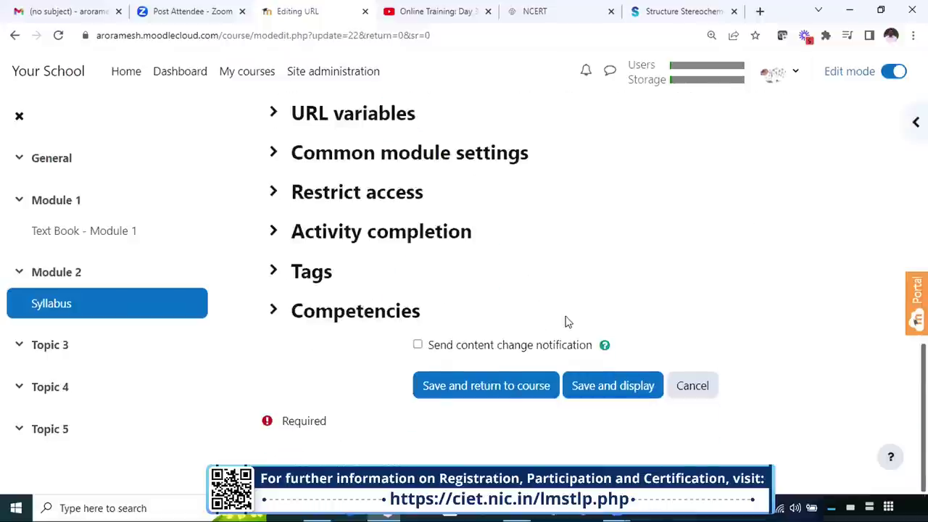
left_click(518, 385)
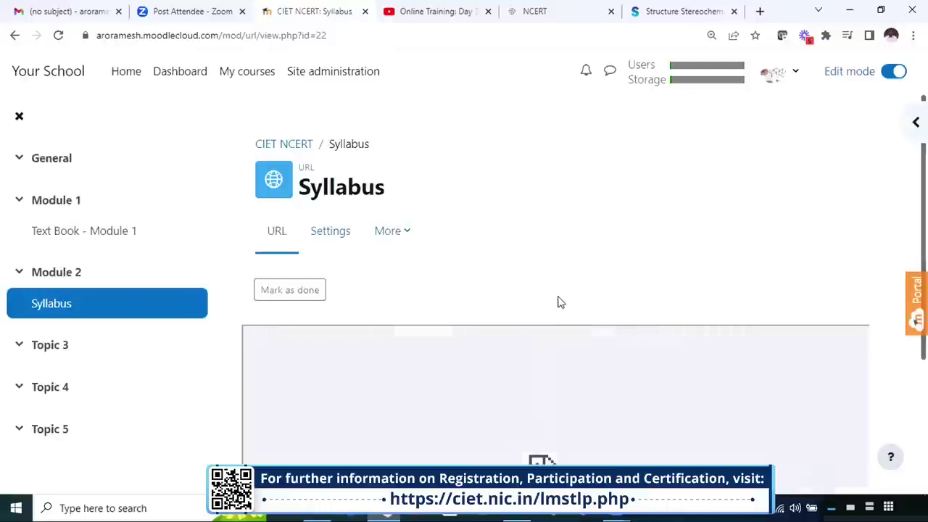
Check how the embedded NCERT page displays on the Syllabus resource page
scroll(558, 302, "down", 1)
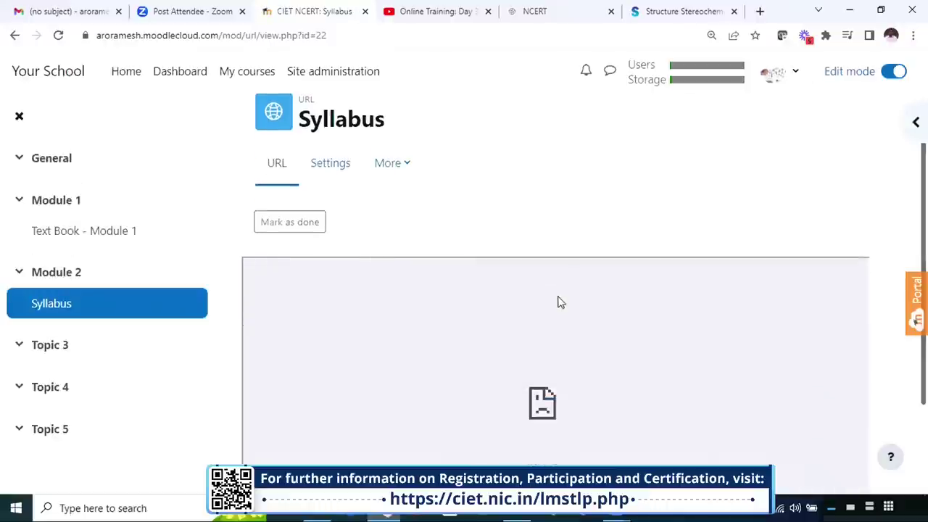
scroll(558, 302, "down", 2)
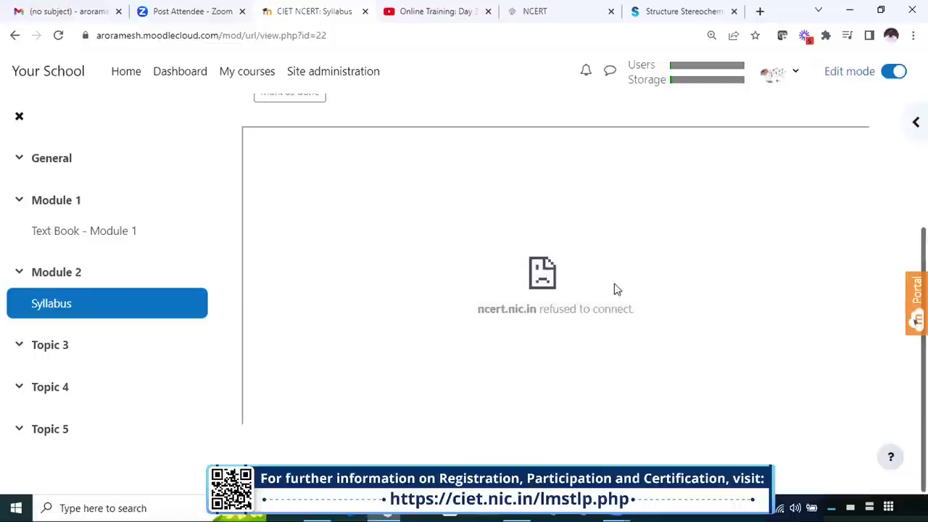
scroll(613, 288, "up", 2)
scroll(783, 389, "down", 2)
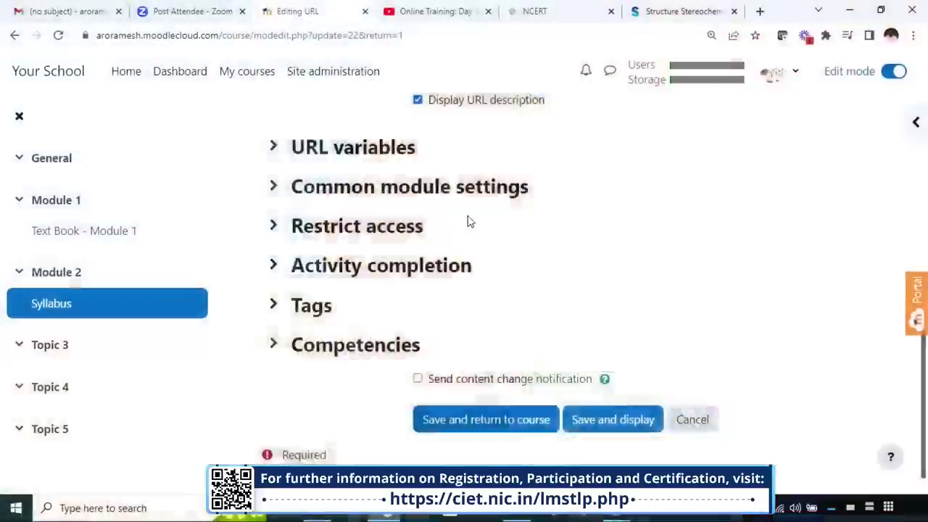
Switch the Display option of the Syllabus URL back to In pop-up, save it and return to the course
scroll(466, 222, "up", 3)
left_click(463, 268)
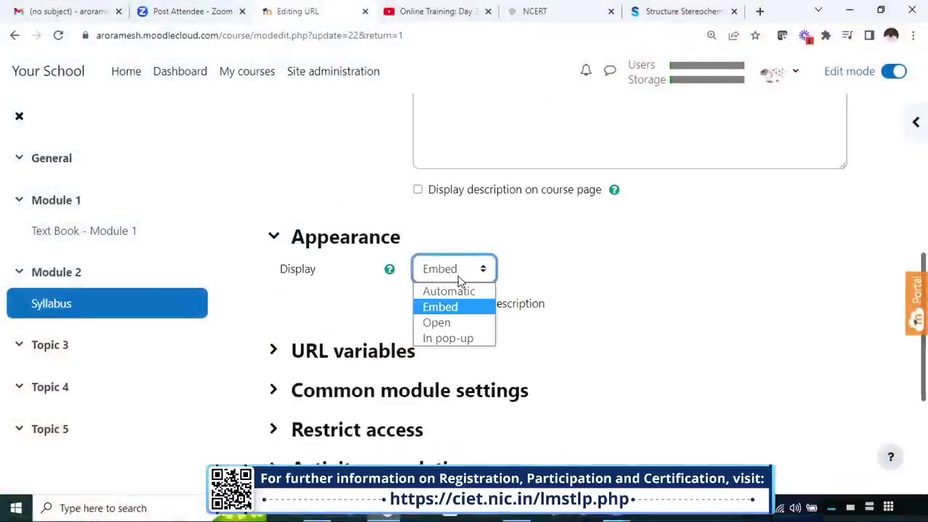
left_click(449, 338)
scroll(656, 319, "down", 4)
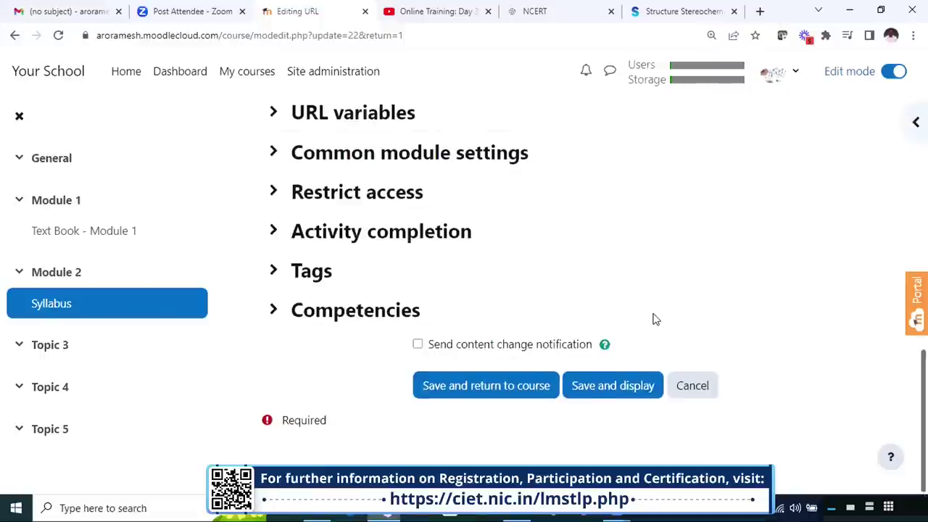
left_click(504, 389)
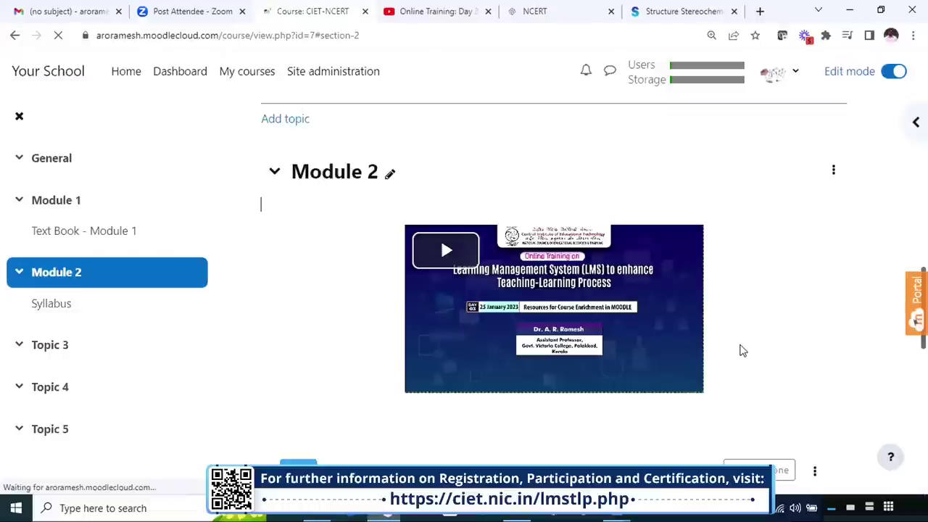
Open the Syllabus link in Module 2 to verify its pop-up window, and close that window
scroll(605, 408, "down", 3)
left_click(349, 283)
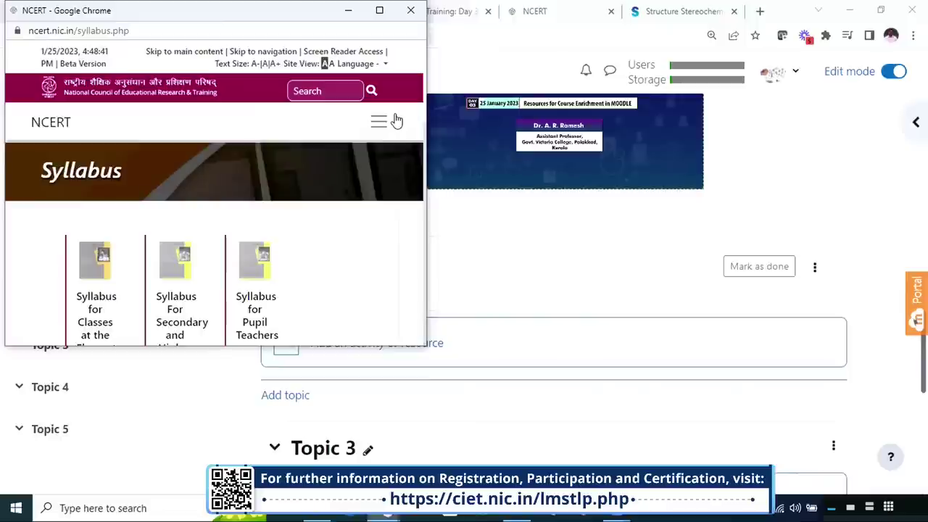
left_click(411, 10)
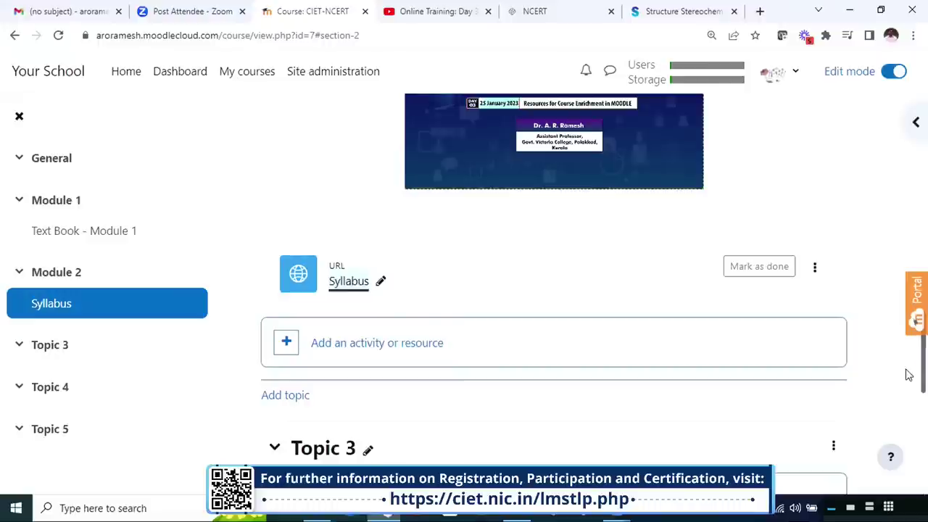
scroll(827, 371, "up", 1)
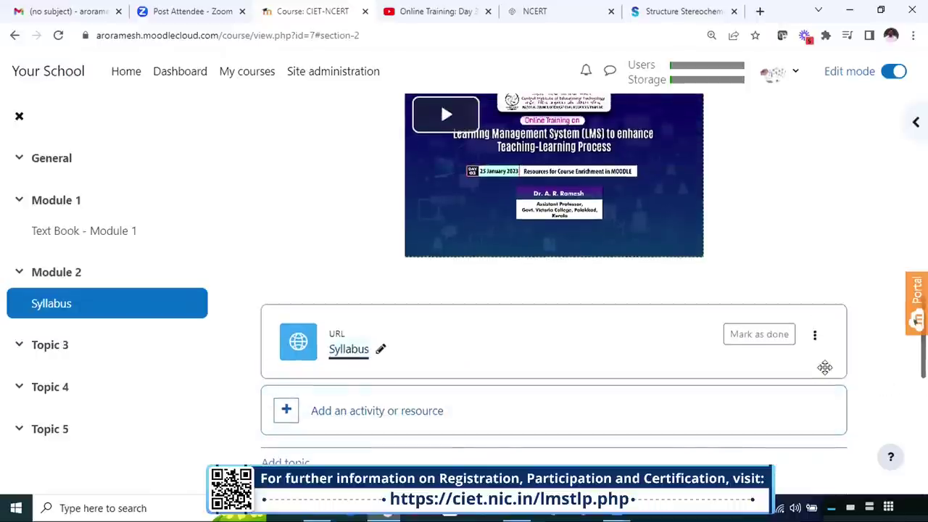
scroll(919, 389, "up", 1)
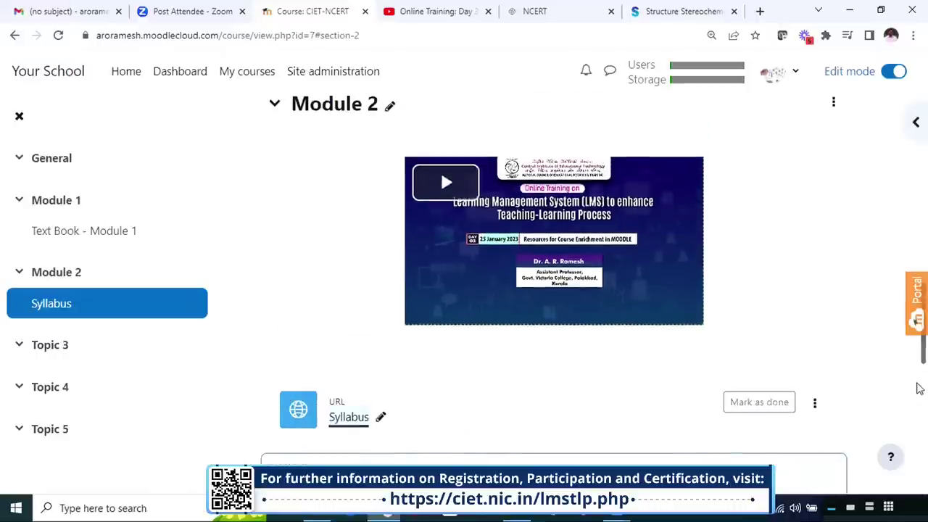
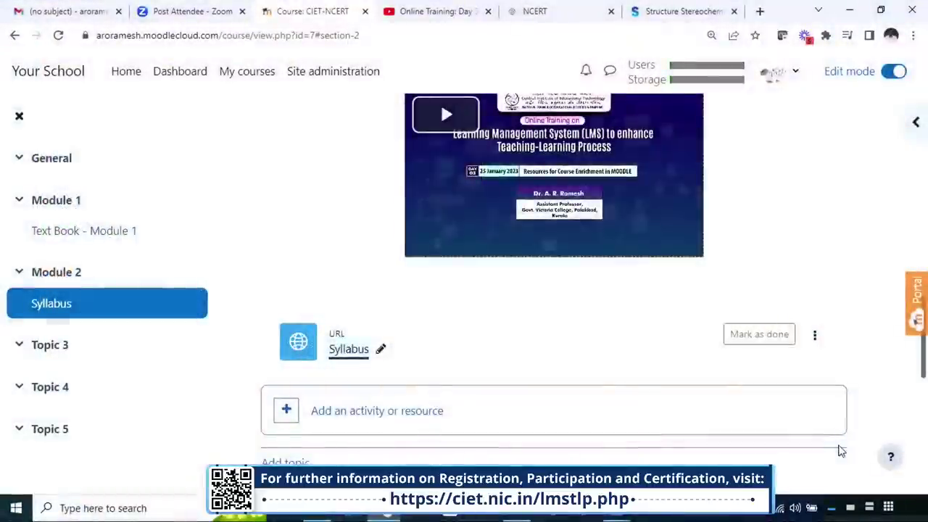
scroll(822, 382, "down", 1)
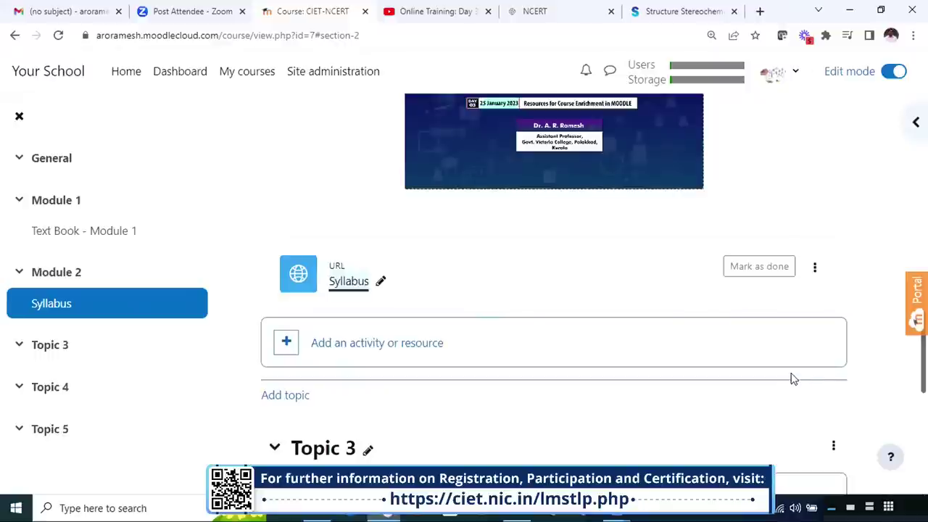
scroll(787, 380, "up", 1)
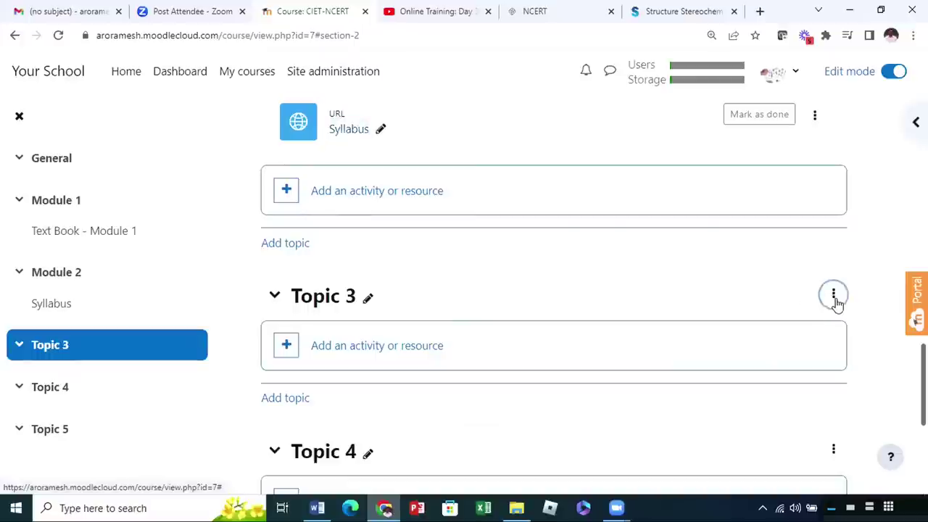
Open Topic 3 for editing and give it the custom section name Module 3
left_click(834, 297)
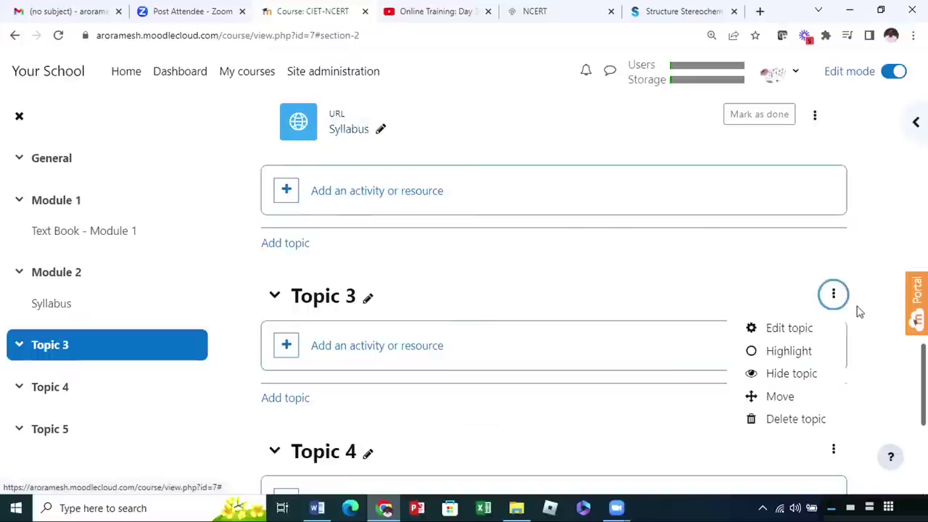
left_click(789, 327)
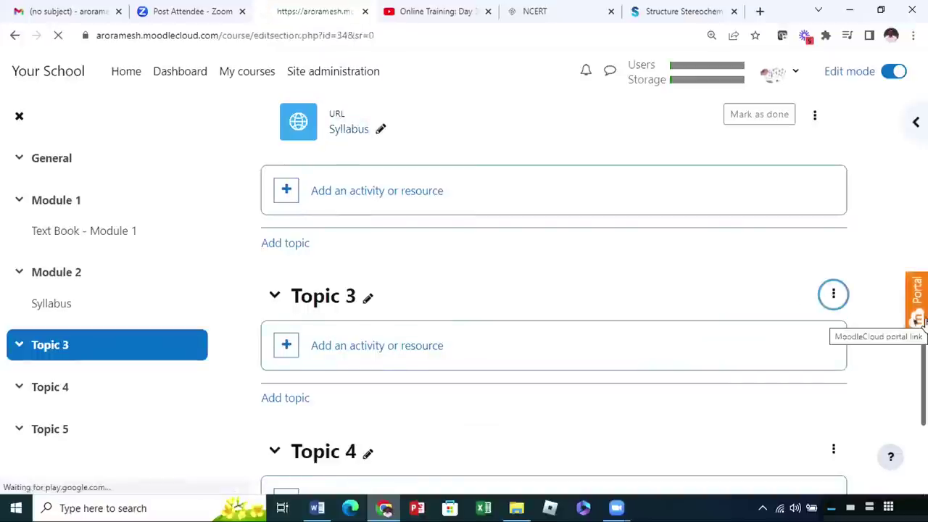
scroll(602, 276, "down", 2)
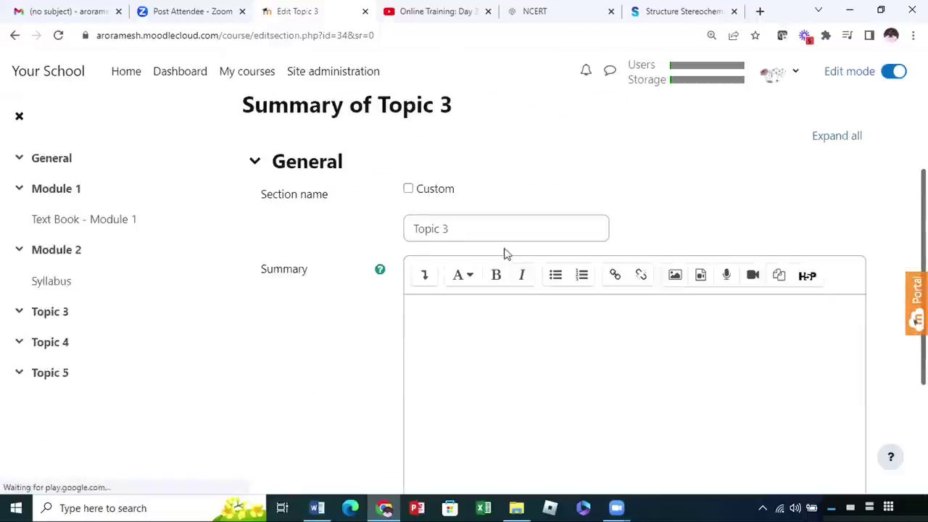
left_click(408, 190)
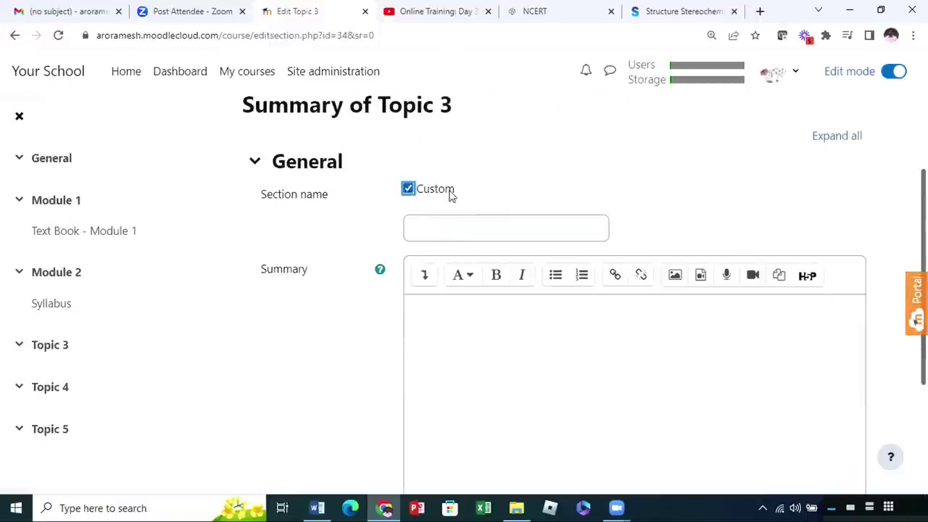
left_click(451, 235)
type("Module 3")
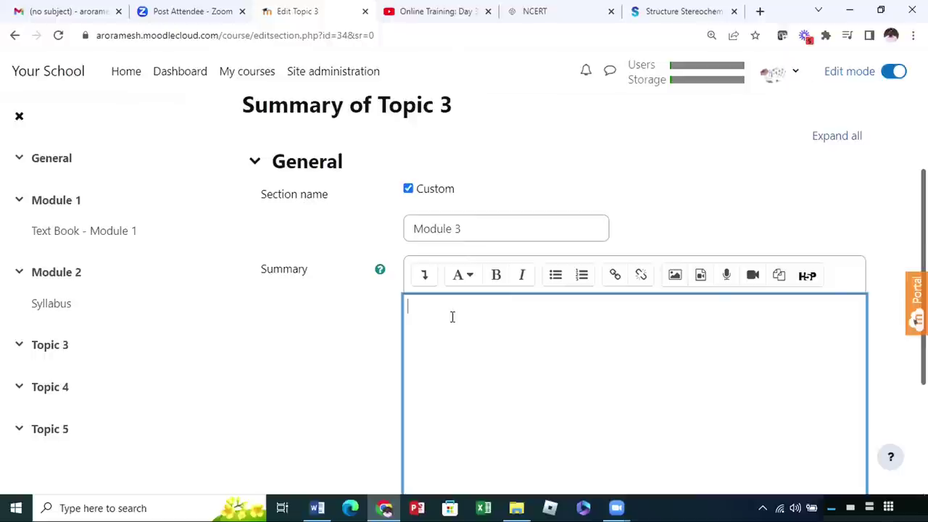
Enter "The quadratic equation" as the summary text of the section
type("n")
key("BackSpace")
key("BackSpace")
type("ic ")
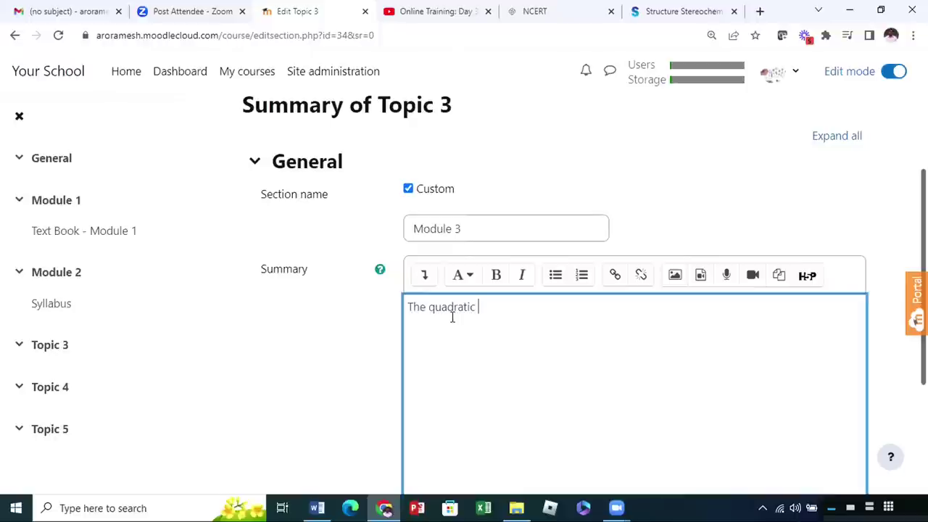
type("equation")
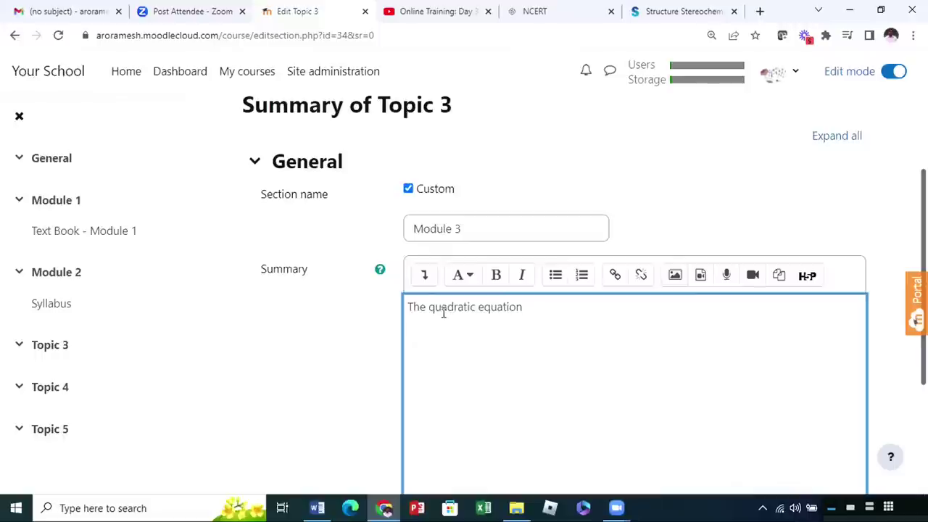
Open the Equation editor for the summary and look through its Operators, Arrows, Greek symbols and Advanced groups
left_click(426, 277)
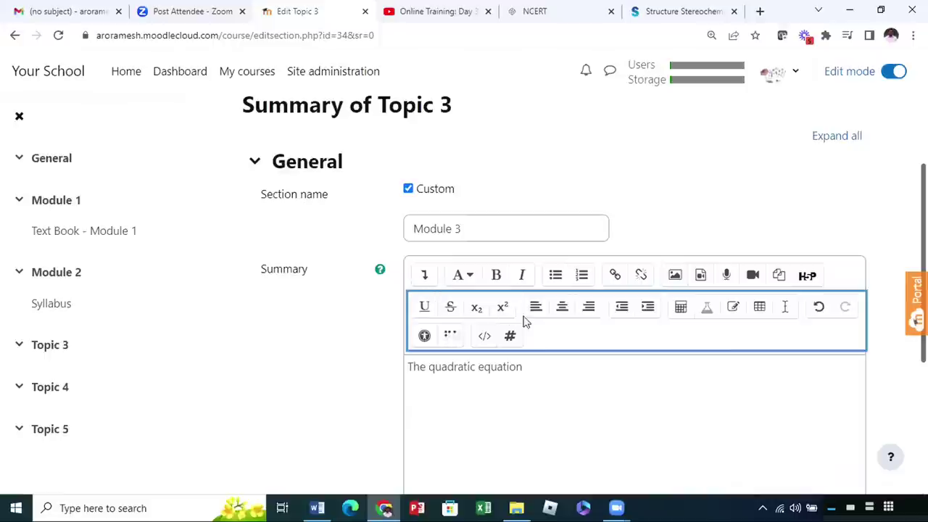
left_click(680, 309)
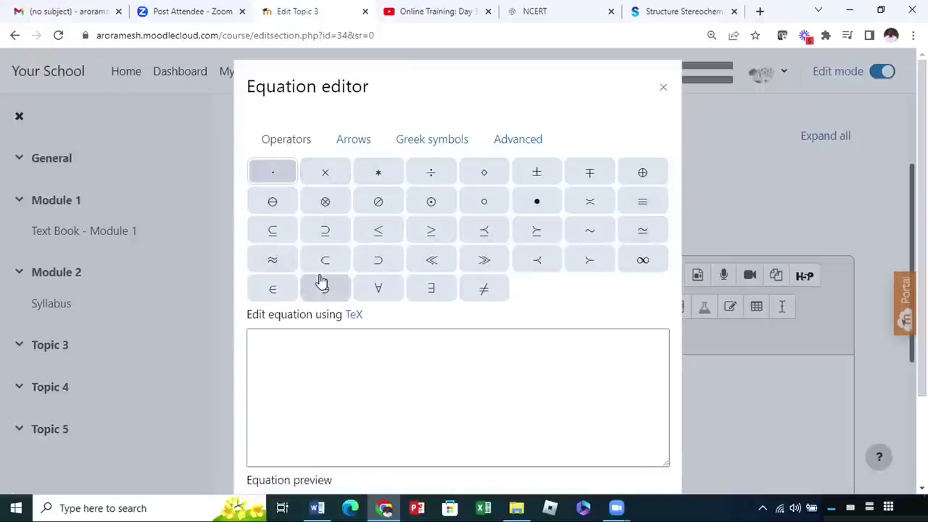
left_click(349, 146)
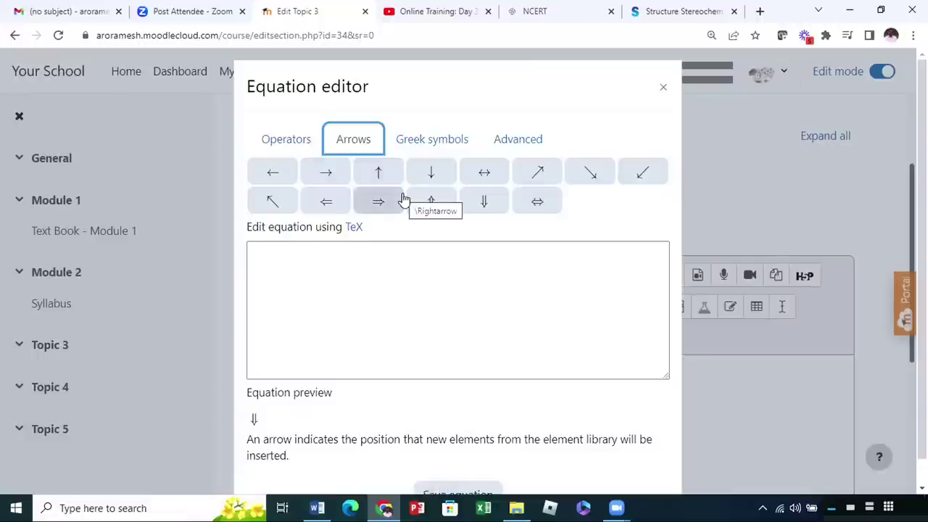
left_click(439, 148)
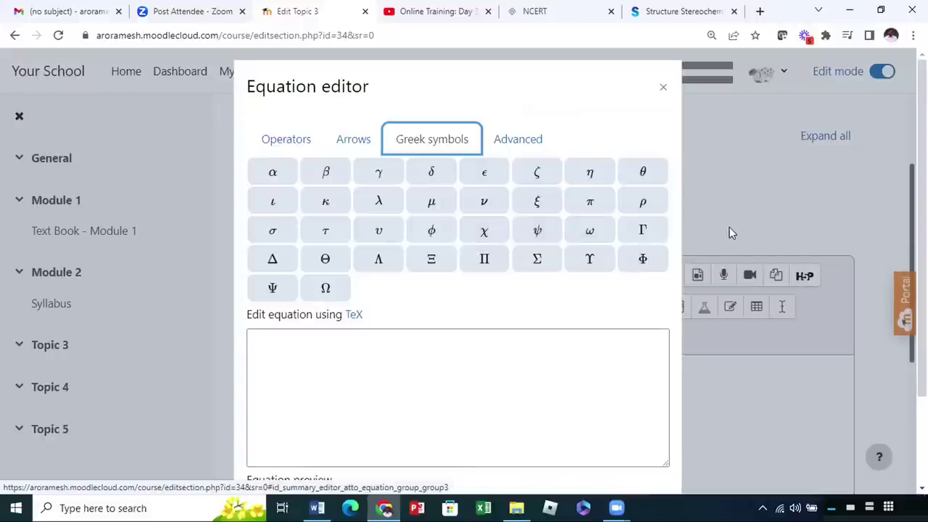
left_click(520, 141)
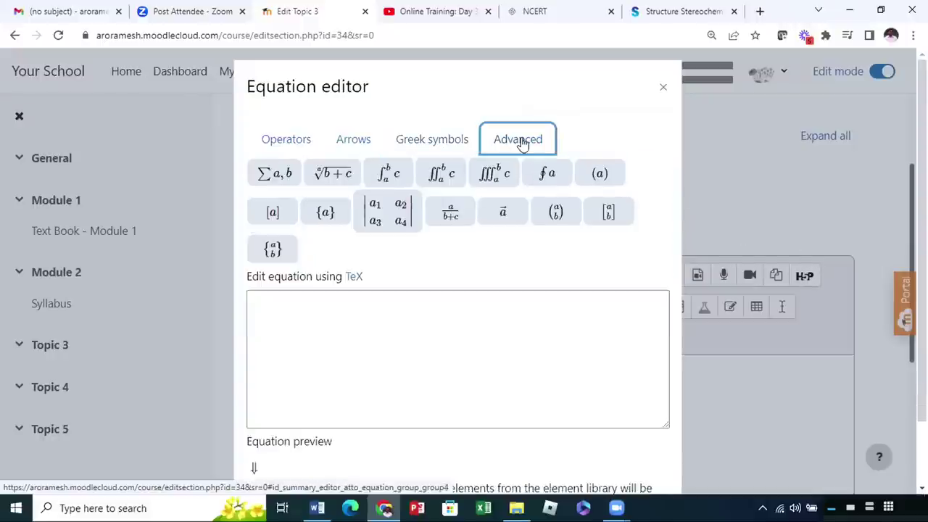
Insert the Advanced group's nth-root template into the equation and fill it in as \sqrt[2]{5+3}
left_click(324, 186)
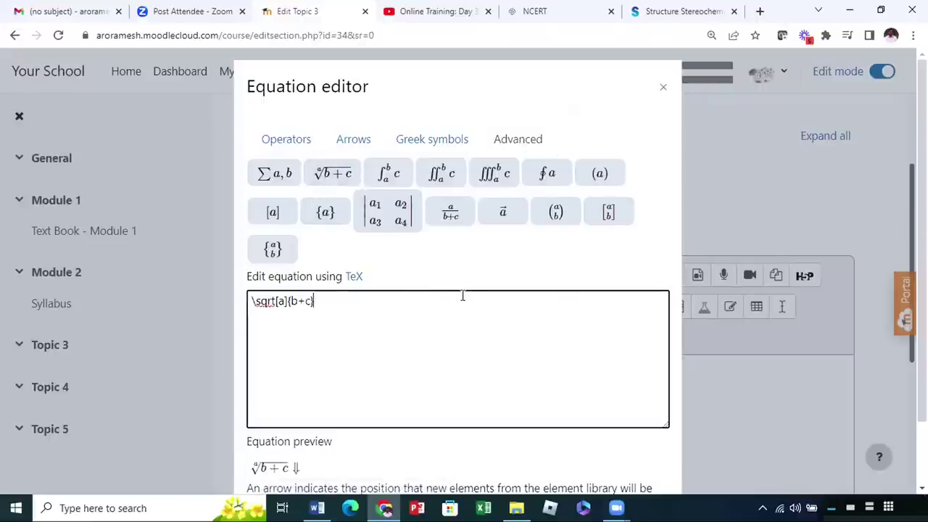
left_click(280, 301)
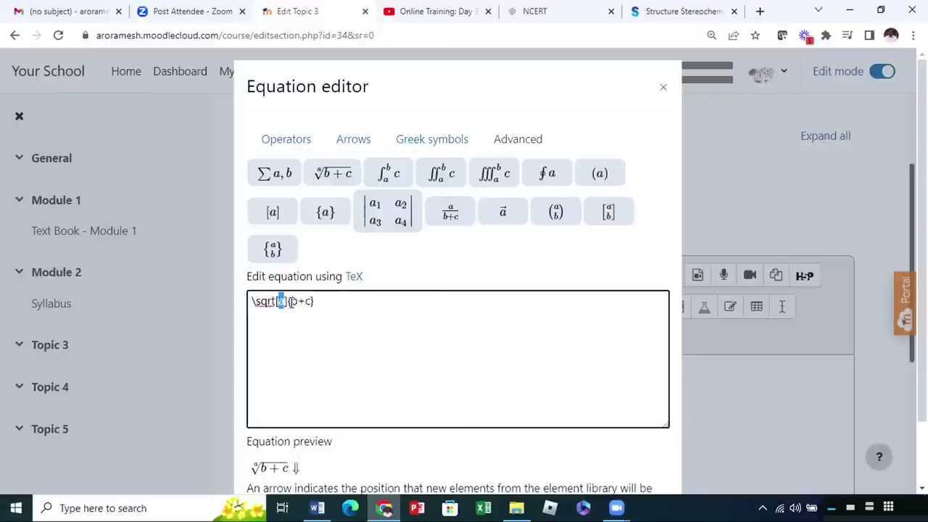
type("2")
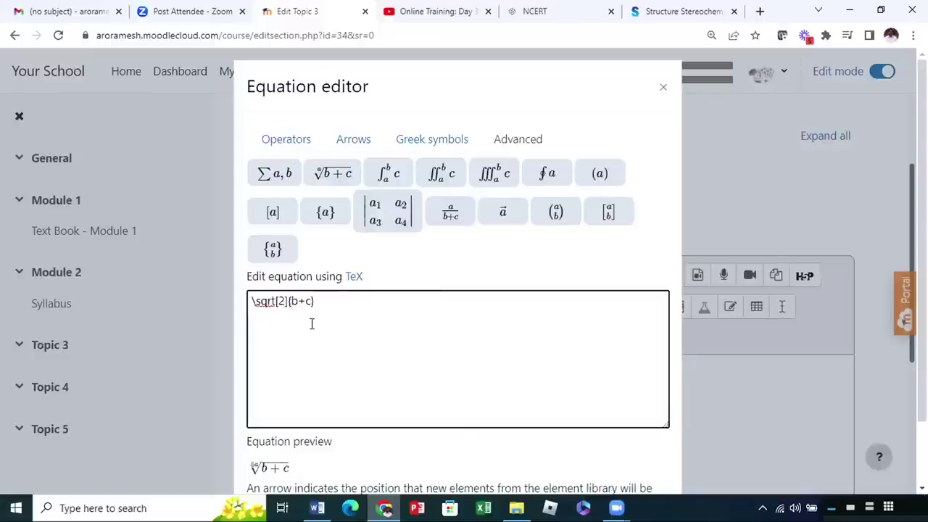
key("Right")
key("Right")
key("shift+Right")
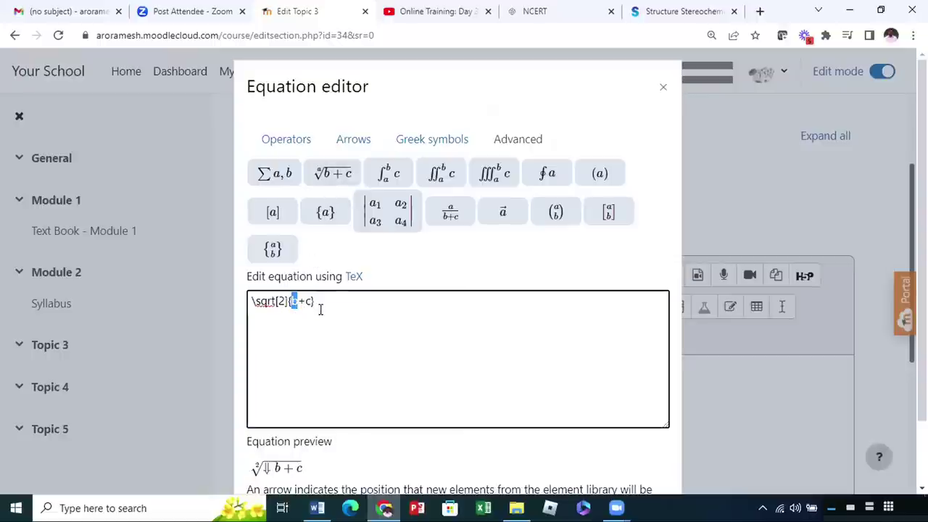
type("5")
key("Right")
key("shift+Right")
type("3")
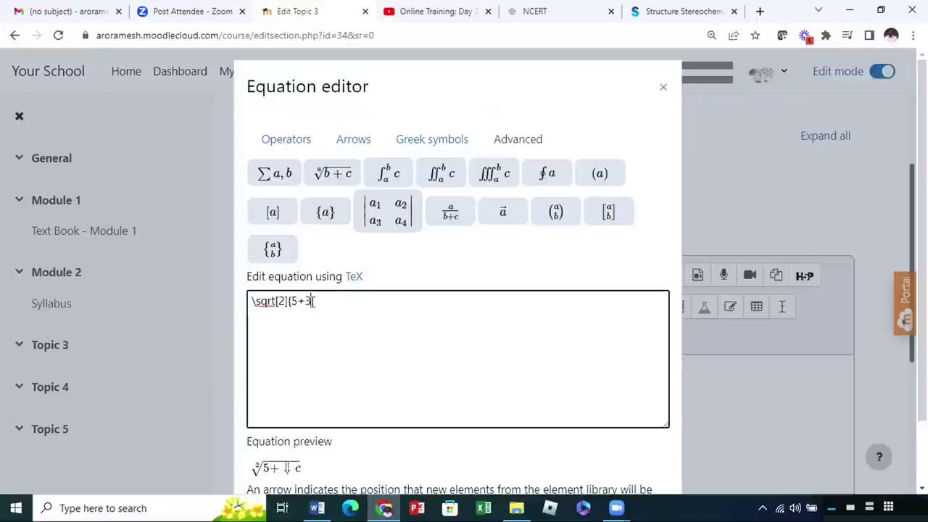
Compare the TeX code of the square root with its rendering in the equation preview
scroll(401, 332, "down", 1)
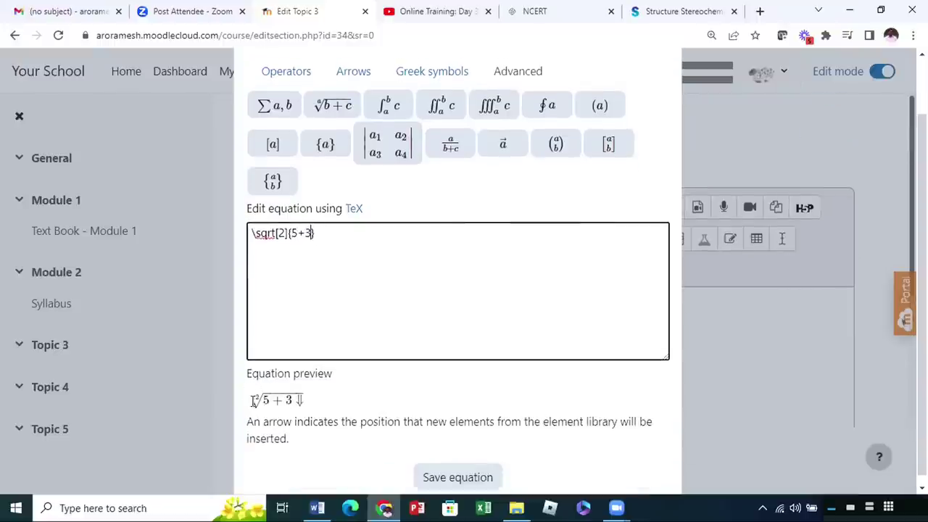
scroll(283, 370, "down", 1)
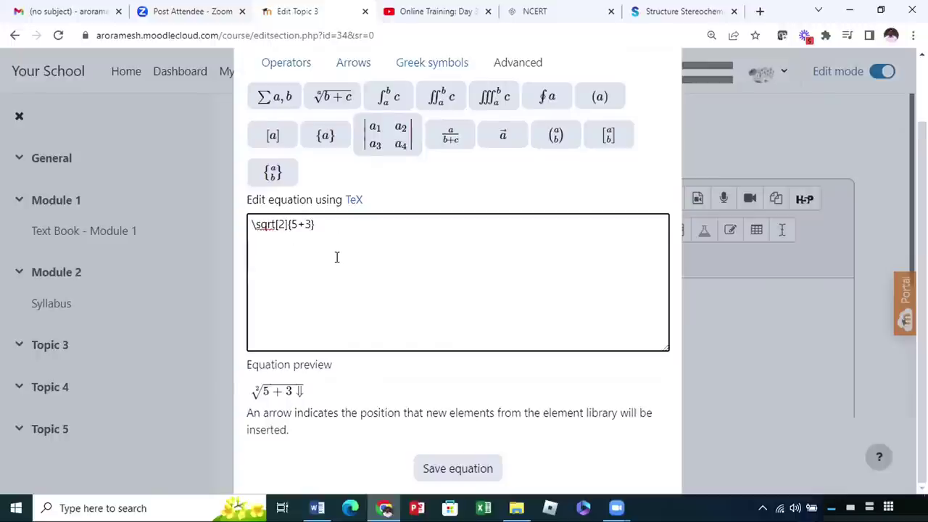
scroll(337, 257, "up", 1)
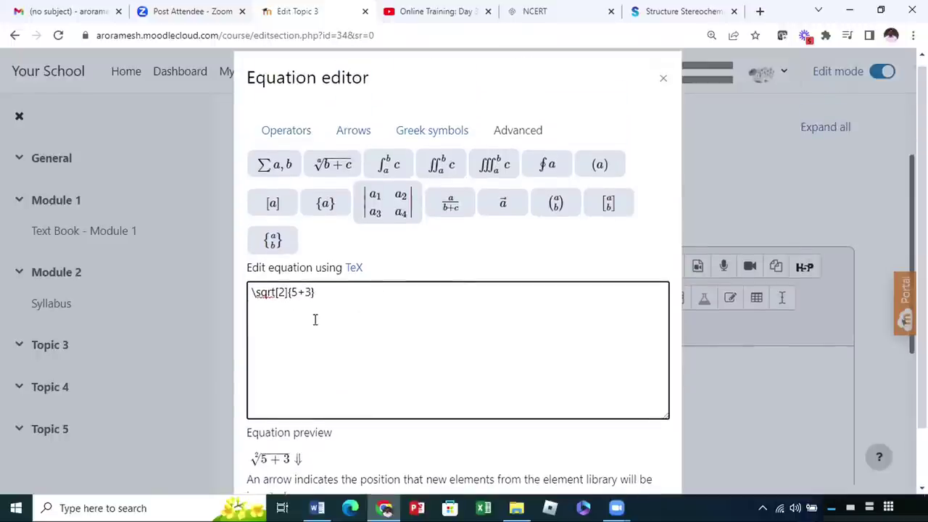
scroll(315, 321, "down", 1)
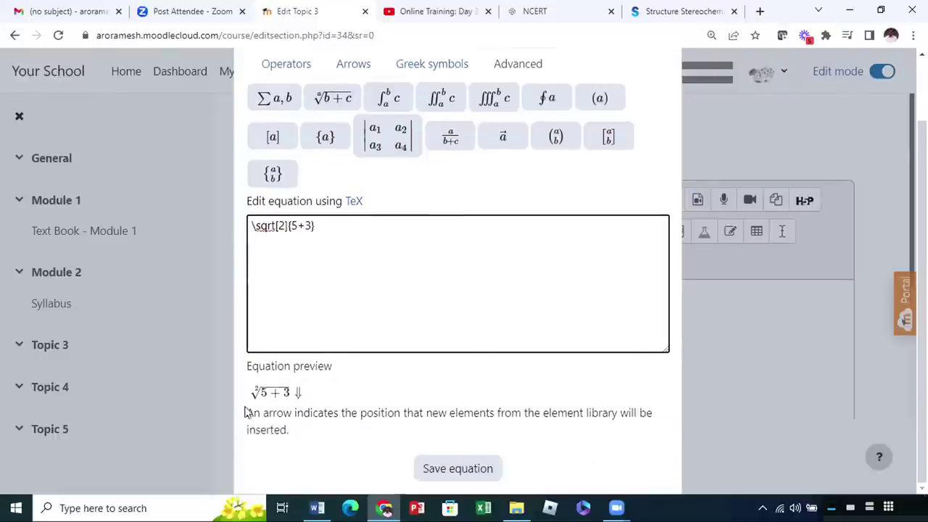
left_click_drag(253, 394, 299, 393)
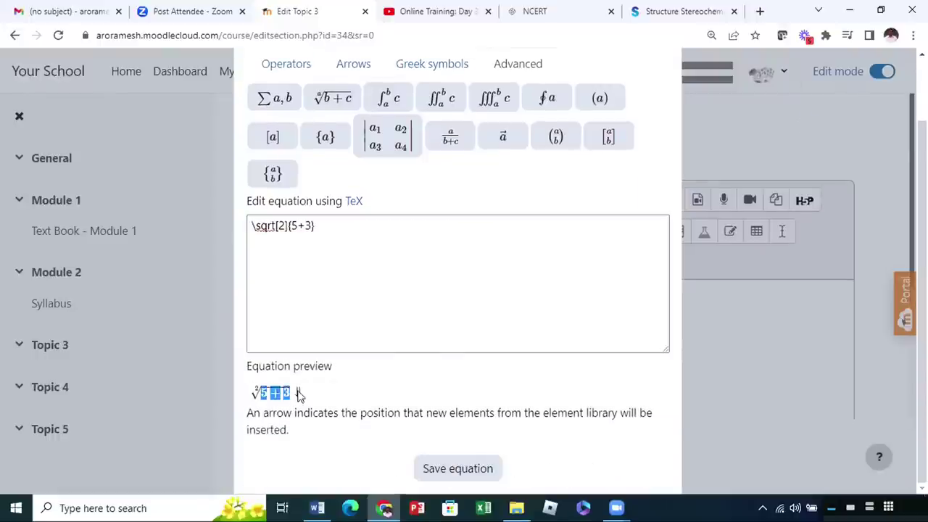
left_click(395, 282)
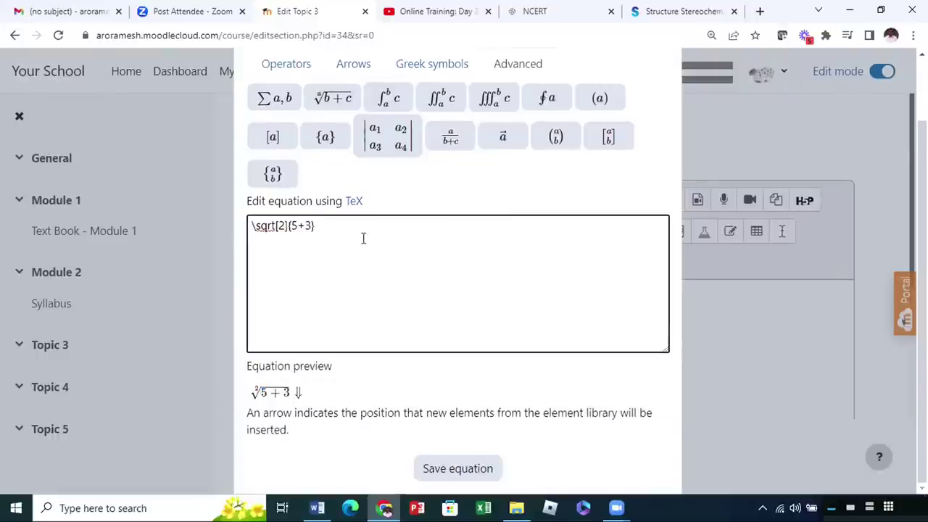
left_click_drag(362, 233, 250, 225)
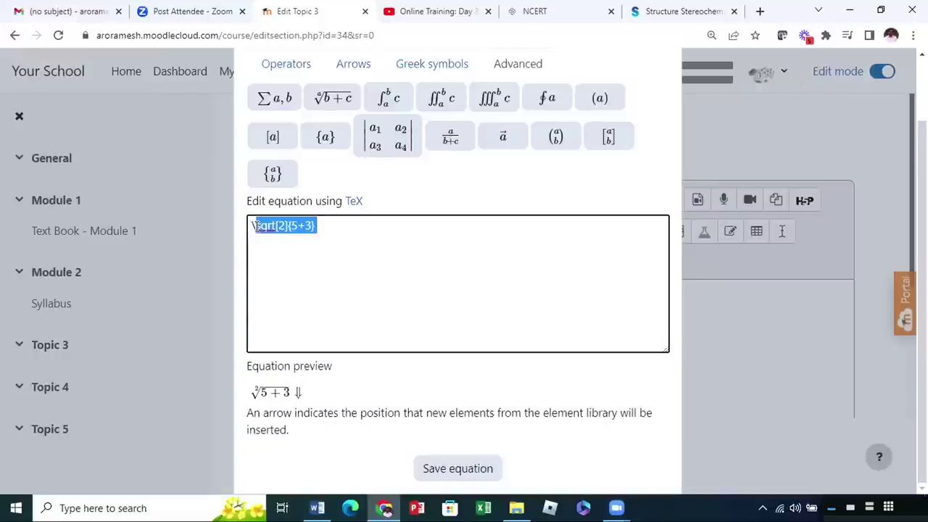
left_click(319, 259)
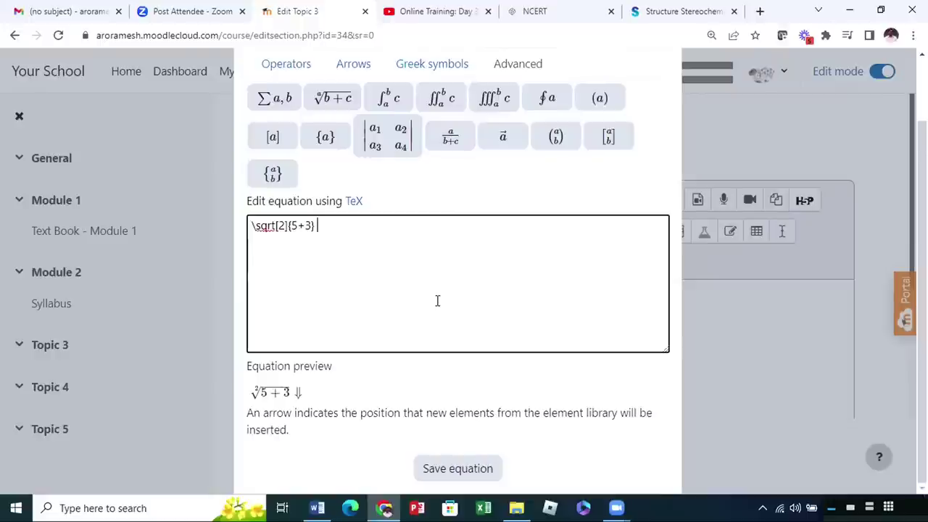
scroll(400, 297, "up", 1)
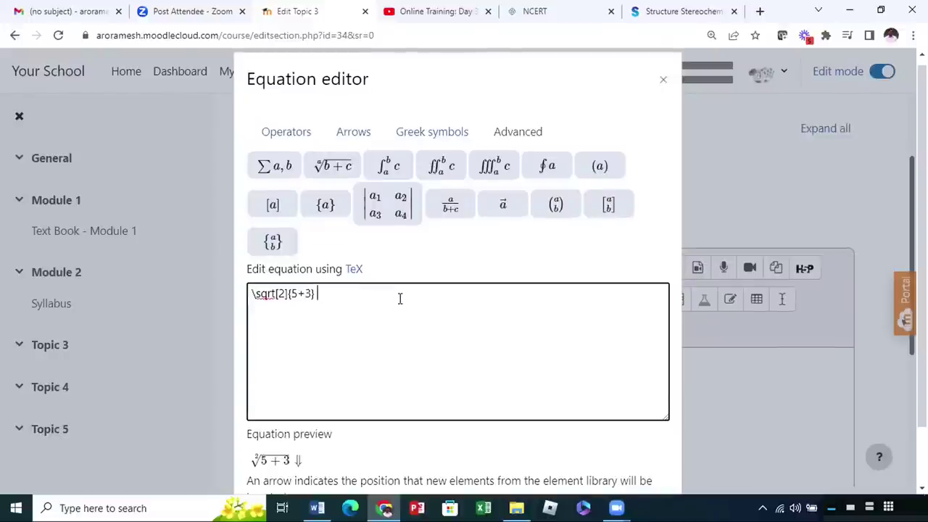
scroll(400, 298, "down", 1)
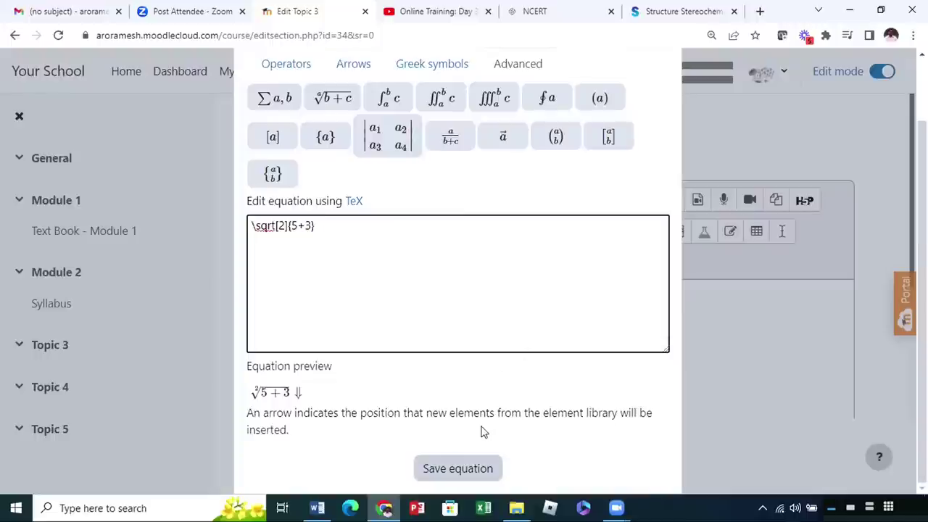
Insert the finished equation into the summary and save the changes to the Module 3 section
left_click(458, 468)
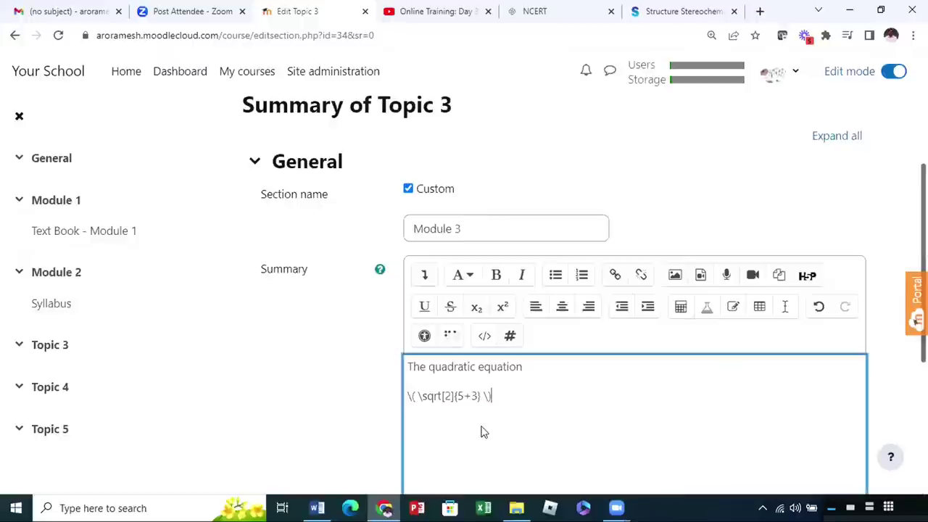
scroll(480, 428, "down", 2)
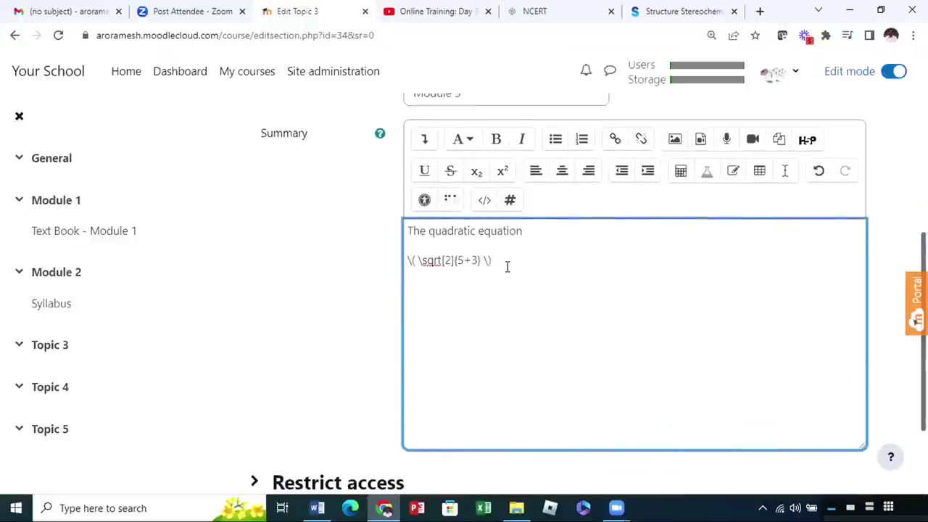
scroll(505, 267, "down", 2)
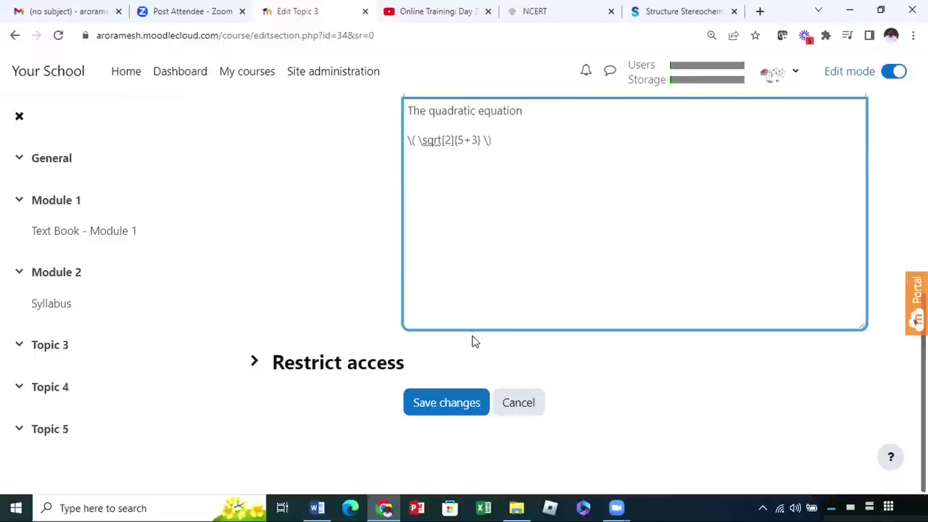
left_click(472, 404)
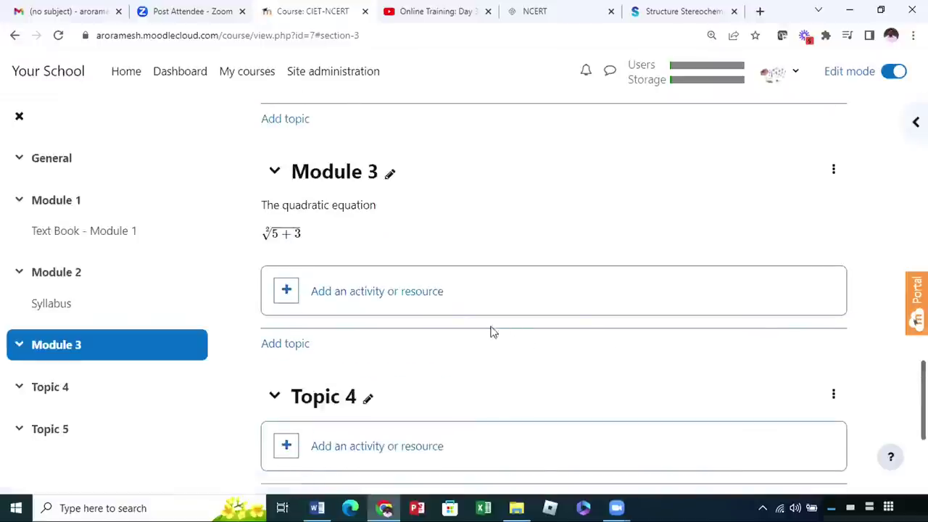
left_click_drag(251, 237, 308, 236)
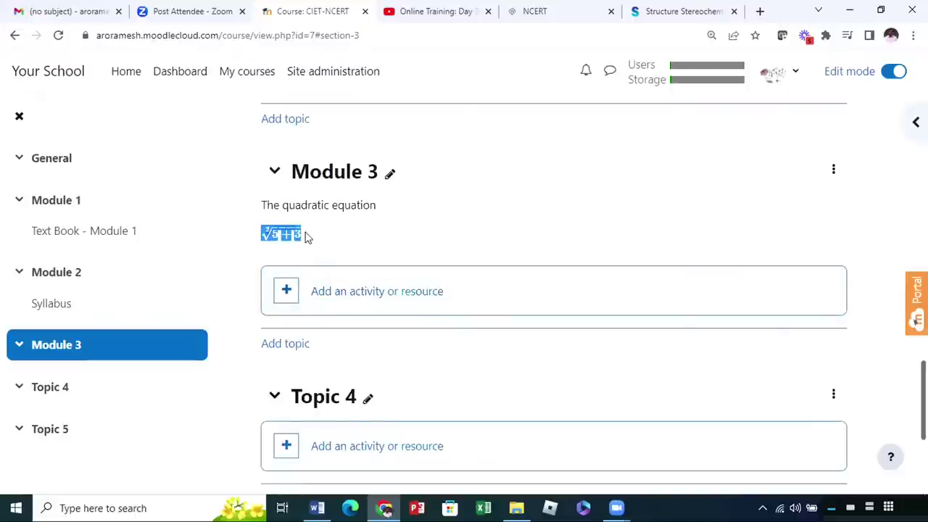
left_click(355, 242)
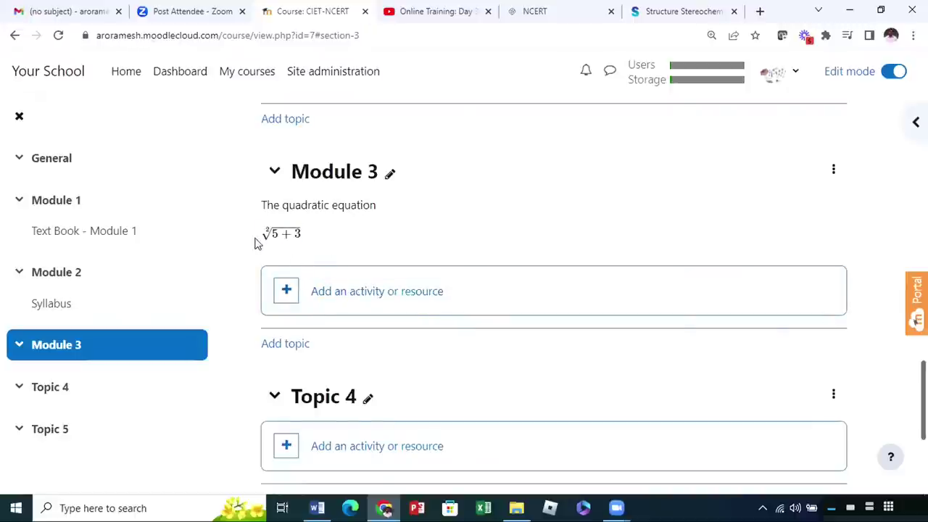
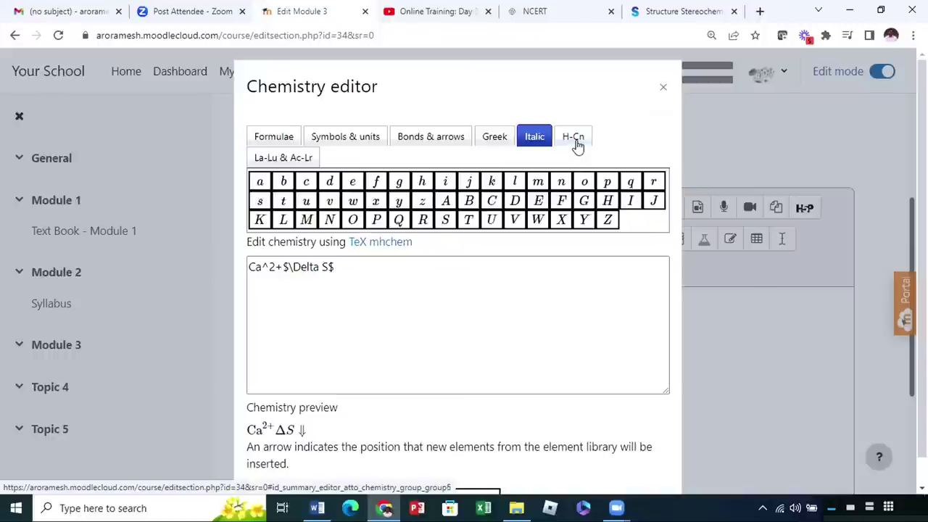
Add Fe from the H-Cn element group to the chemistry formula and look at the La-Lu & Ac-Lr group
left_click(576, 144)
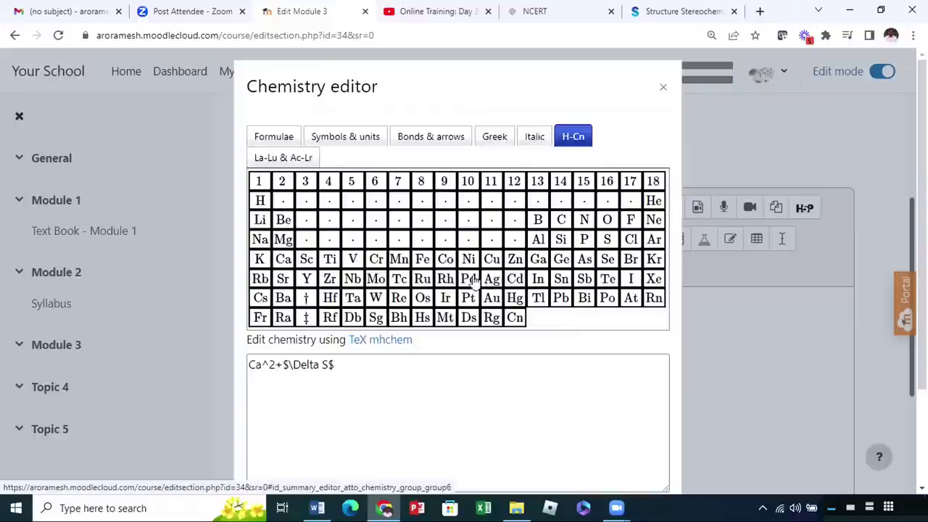
left_click(421, 261)
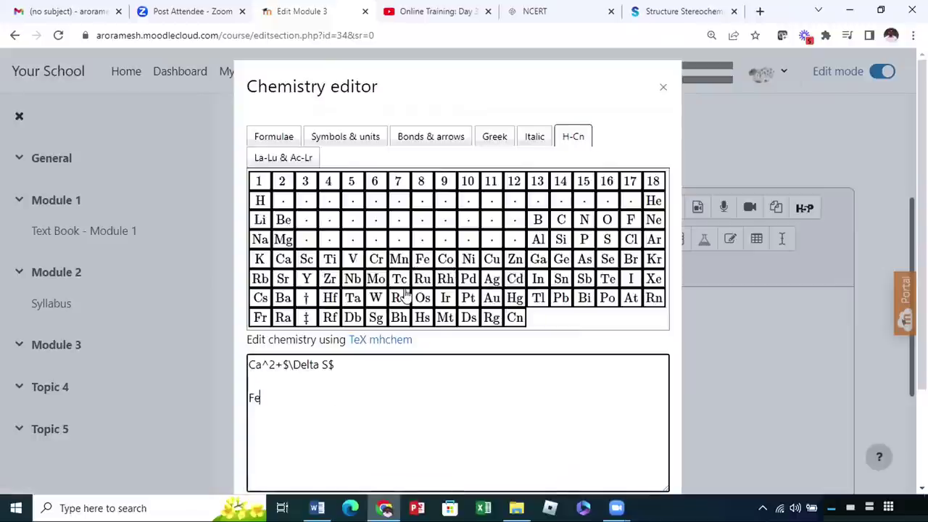
left_click(291, 163)
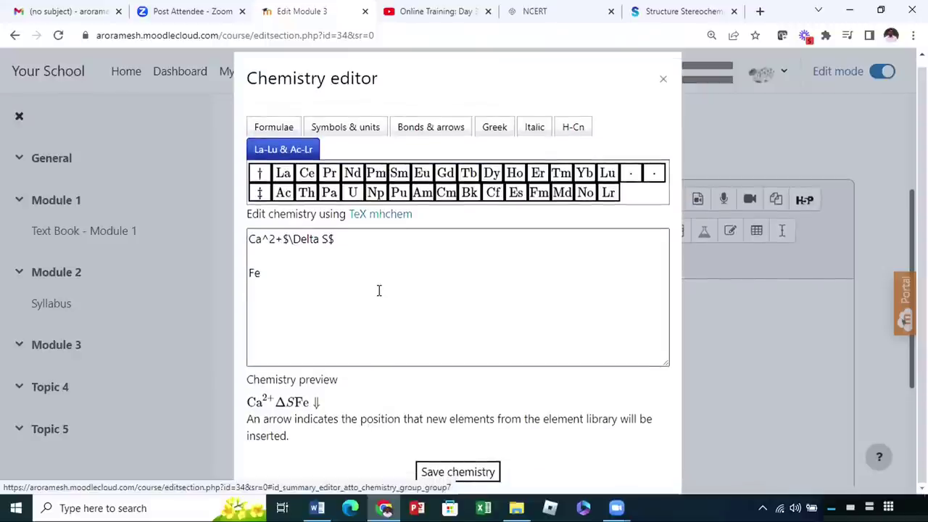
left_click(413, 297)
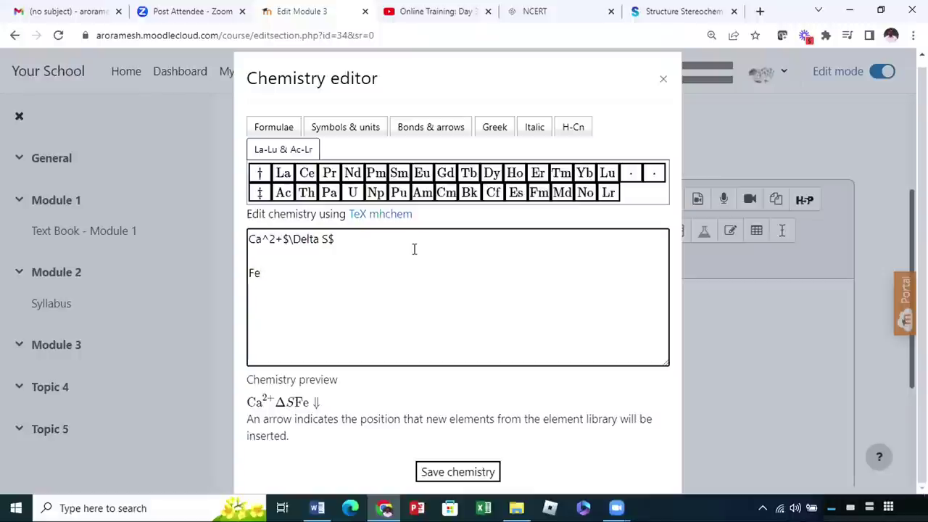
Insert the chemistry formula into the Module 3 summary below the equation and save the section changes
left_click(490, 426)
key("Return")
scroll(453, 408, "down", 3)
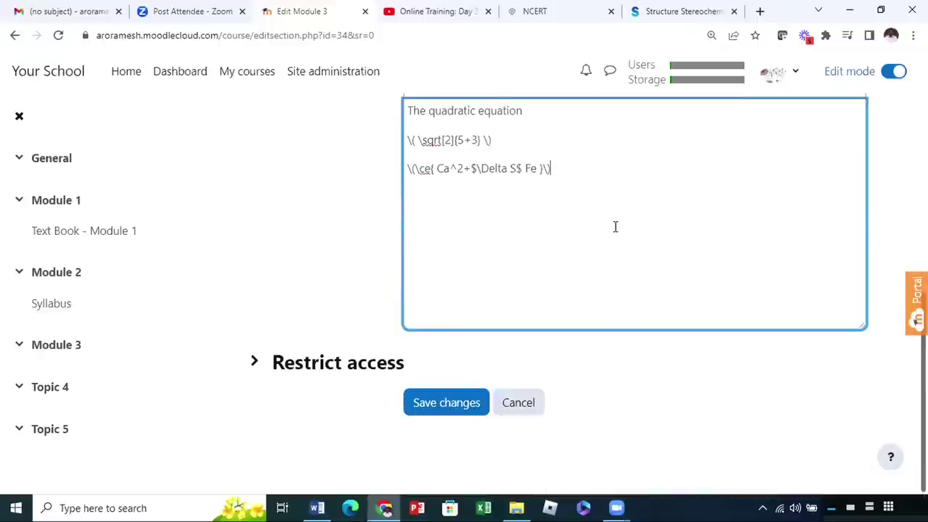
scroll(615, 226, "up", 1)
scroll(613, 229, "down", 1)
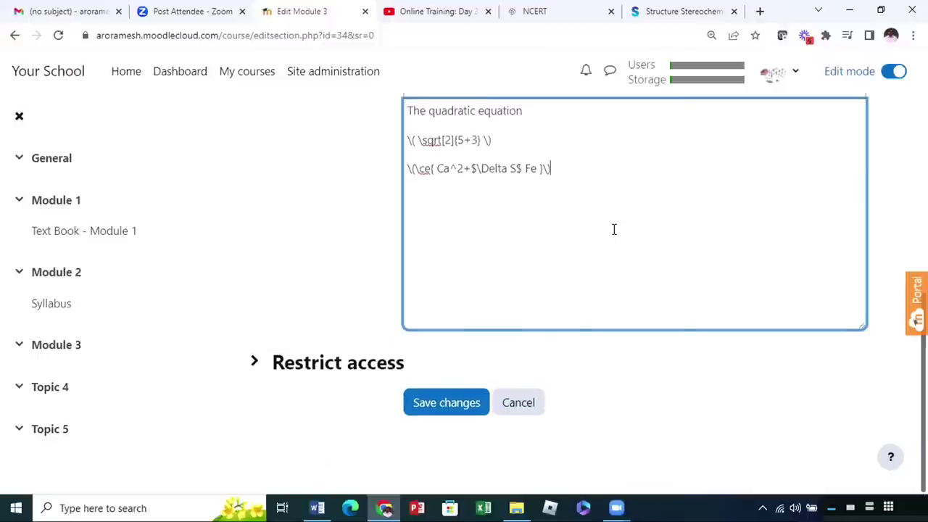
left_click(468, 409)
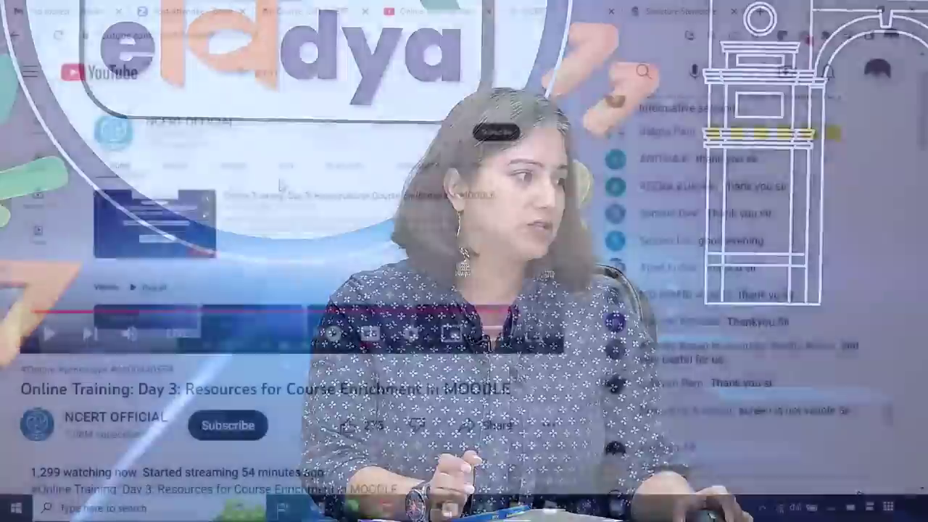
scroll(282, 187, "down", 1)
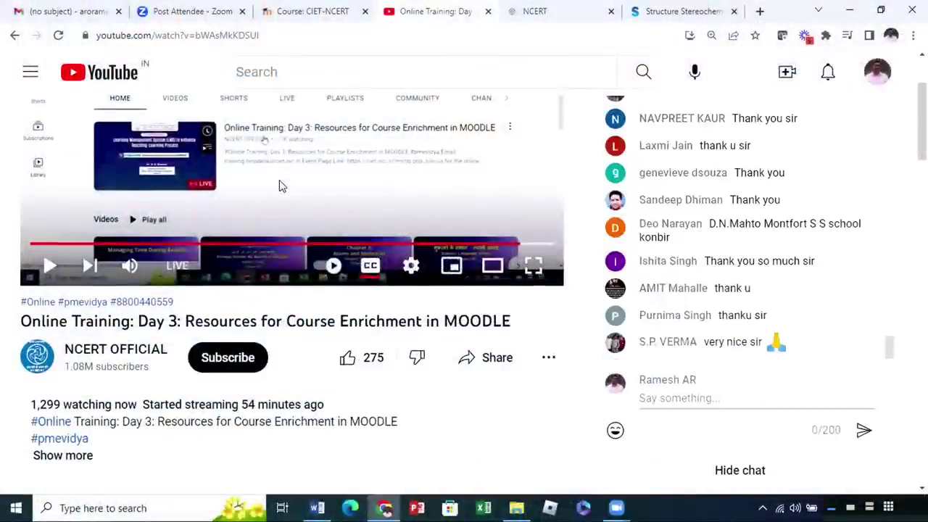
scroll(282, 186, "up", 1)
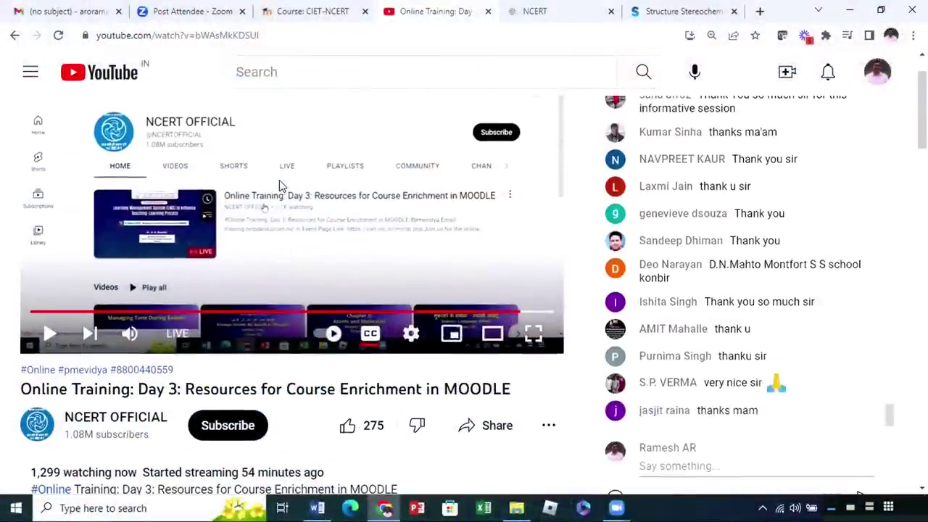
scroll(279, 179, "down", 1)
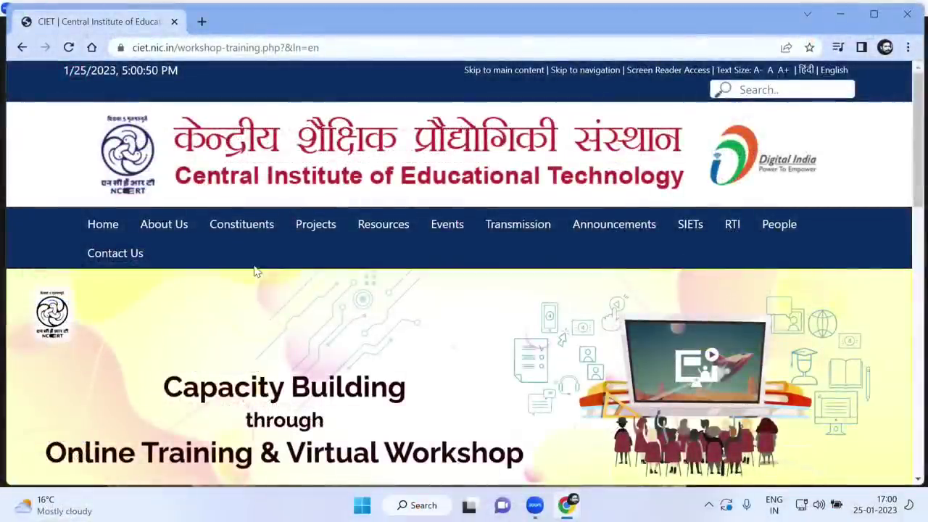
Open the Workshop/ Training page from the Events section of the CIET website
mouse_move(221, 230)
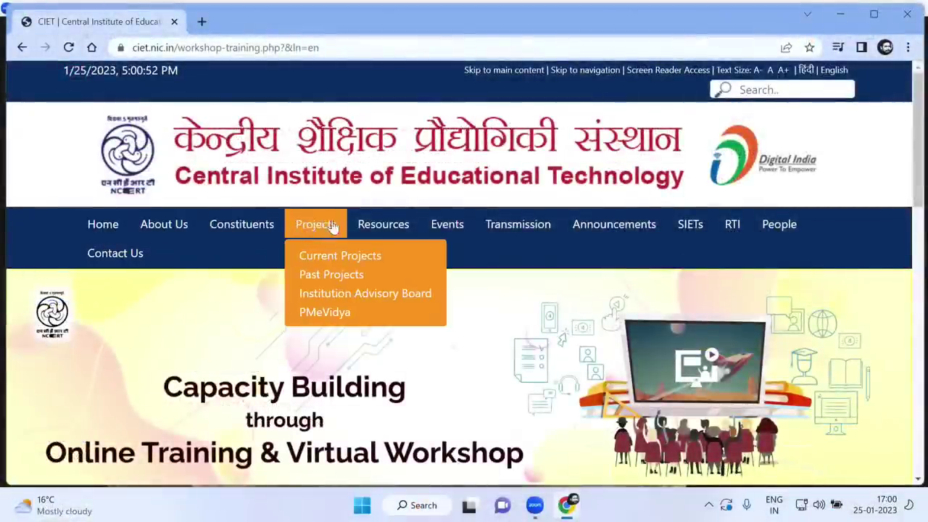
mouse_move(428, 224)
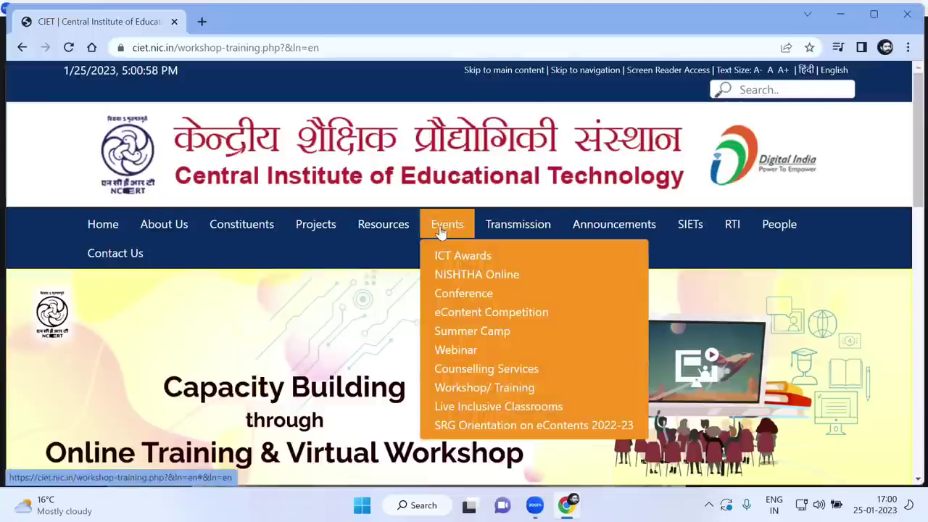
left_click(477, 388)
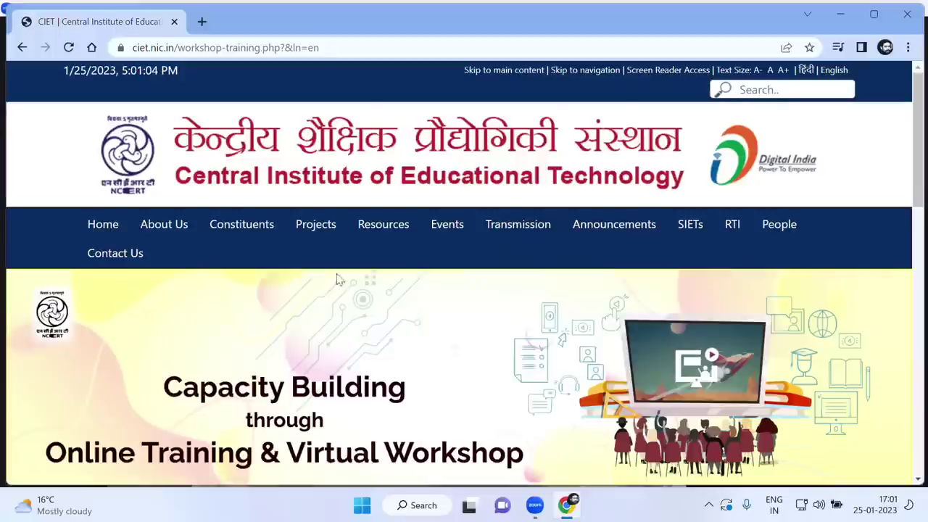
Reopen the Workshop/ Training page and open the "Learning Management System (LMS) to enhance Teaching-Learning Process" program from its Current Activity list
mouse_move(435, 224)
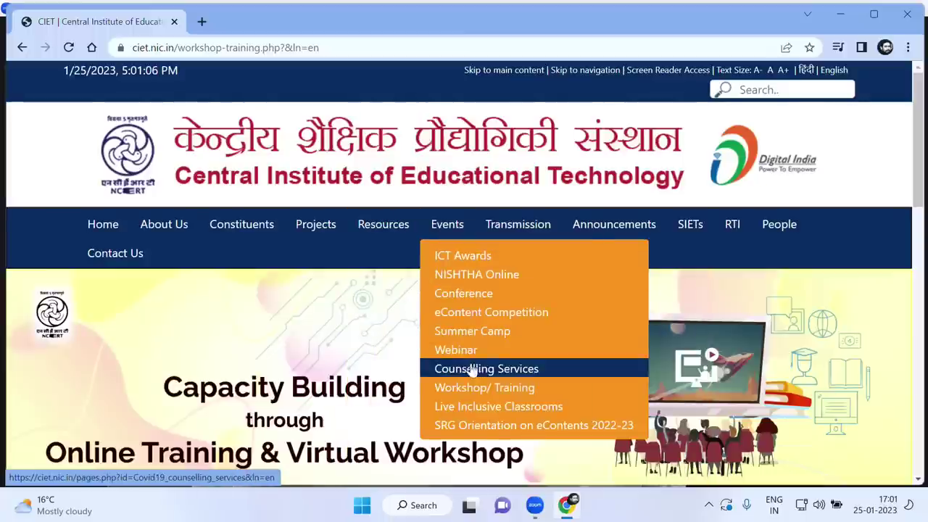
left_click(482, 389)
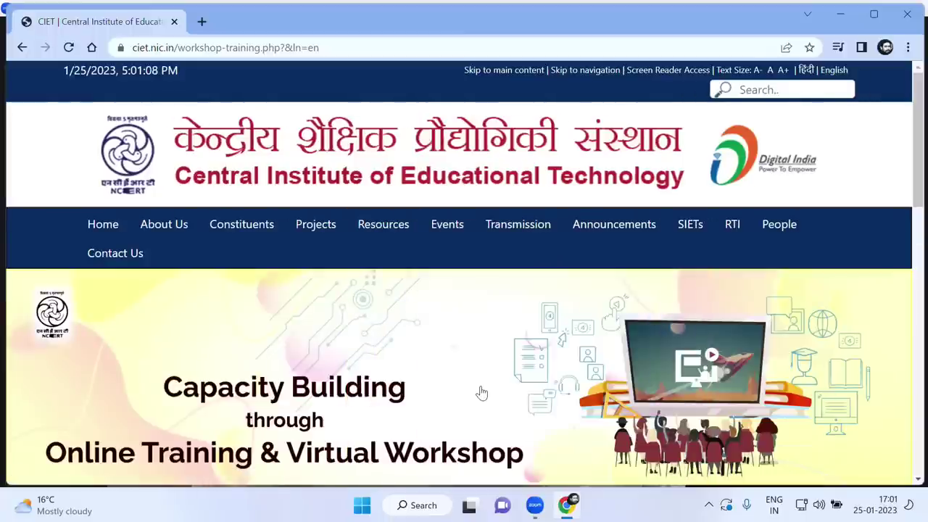
scroll(413, 323, "down", 2)
scroll(406, 328, "down", 2)
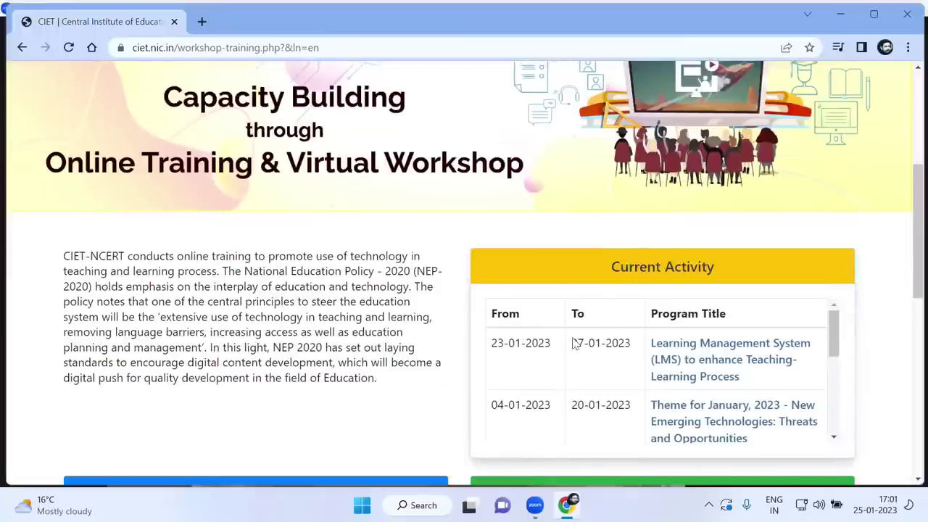
left_click(691, 352)
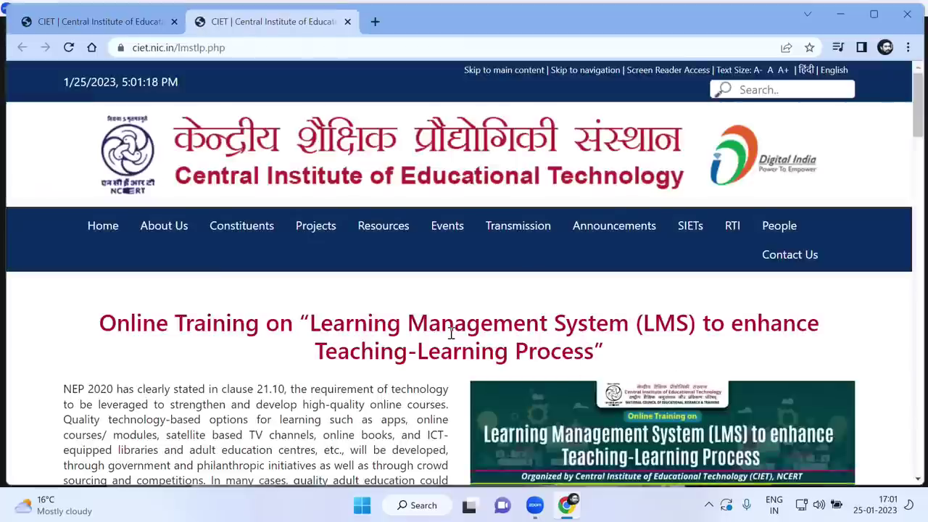
Review the LMS training page's introduction, banner, objectives, eligible participants and the five-day Program Schedule
scroll(451, 332, "down", 2)
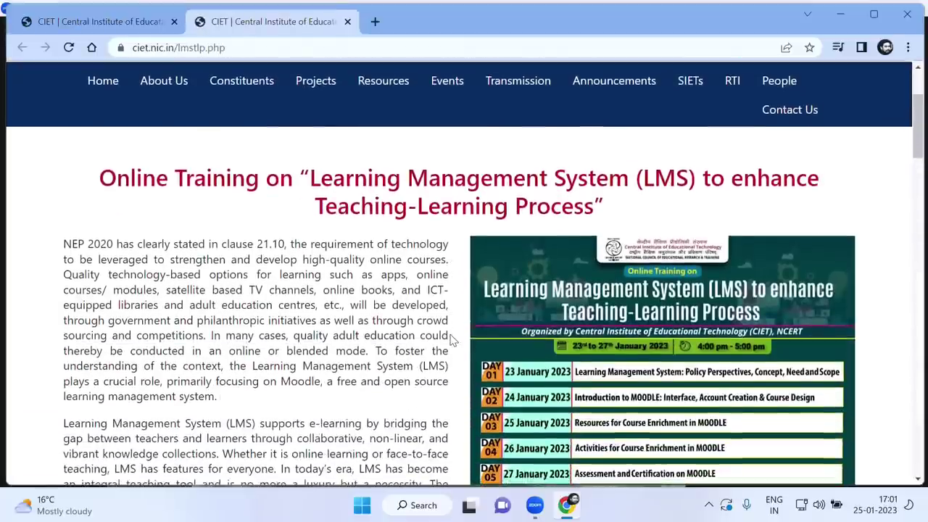
scroll(451, 339, "down", 1)
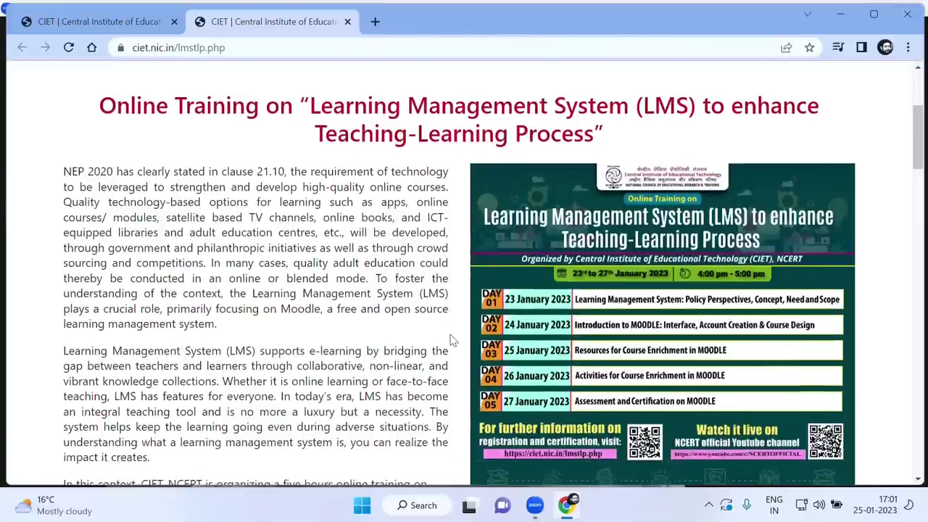
scroll(450, 339, "down", 1)
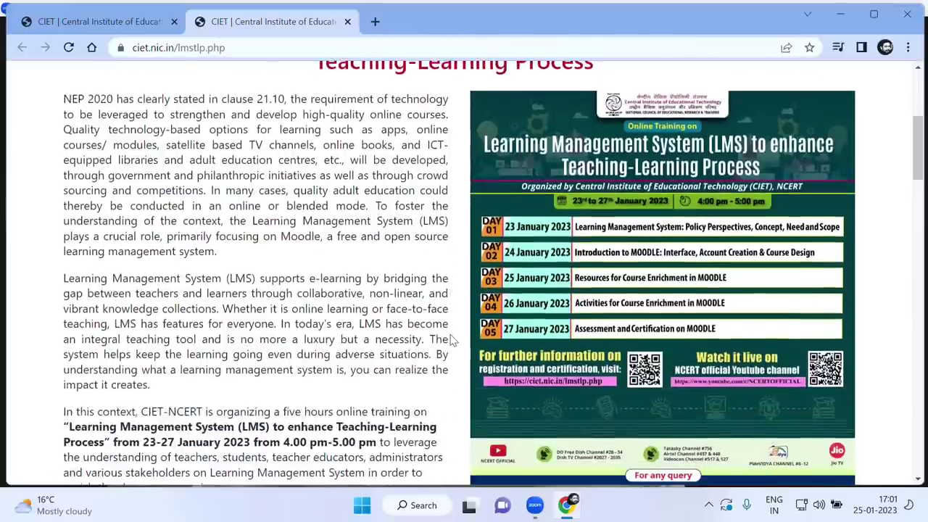
scroll(451, 339, "down", 4)
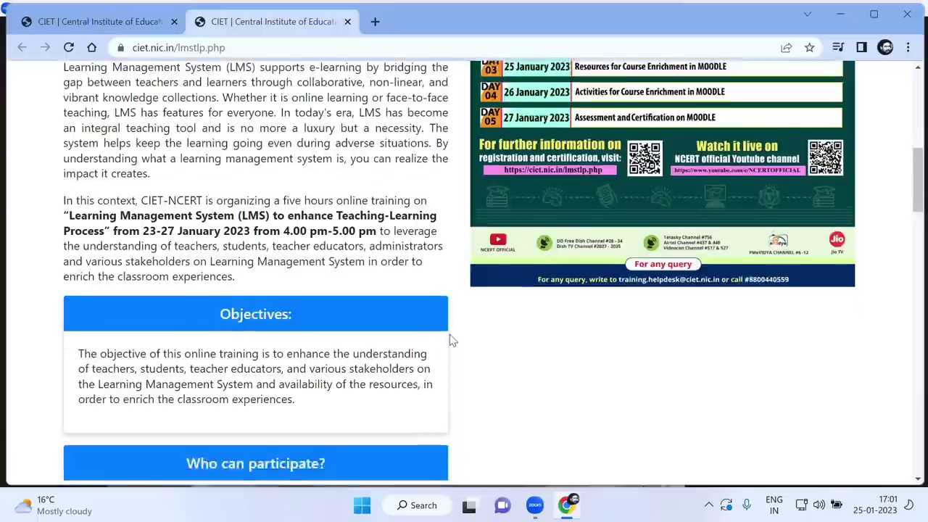
scroll(449, 339, "down", 1)
scroll(449, 339, "down", 2)
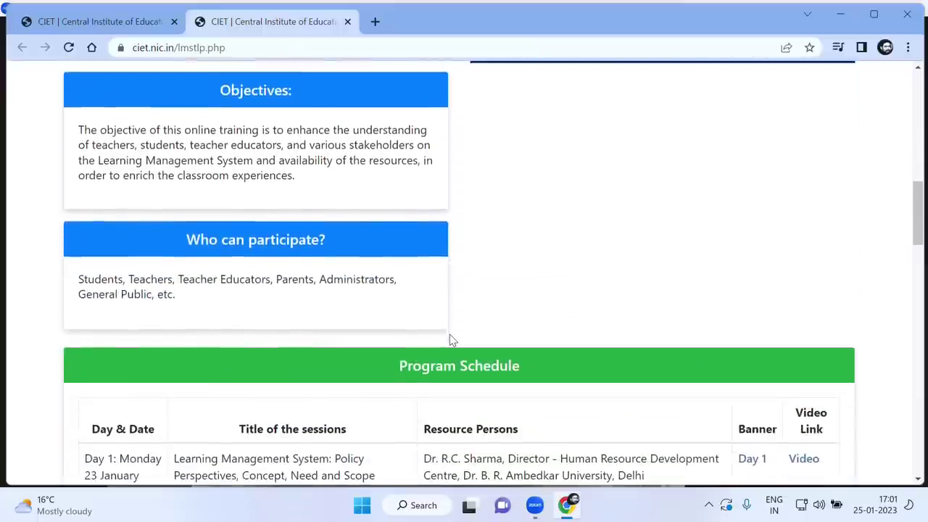
scroll(449, 335, "down", 2)
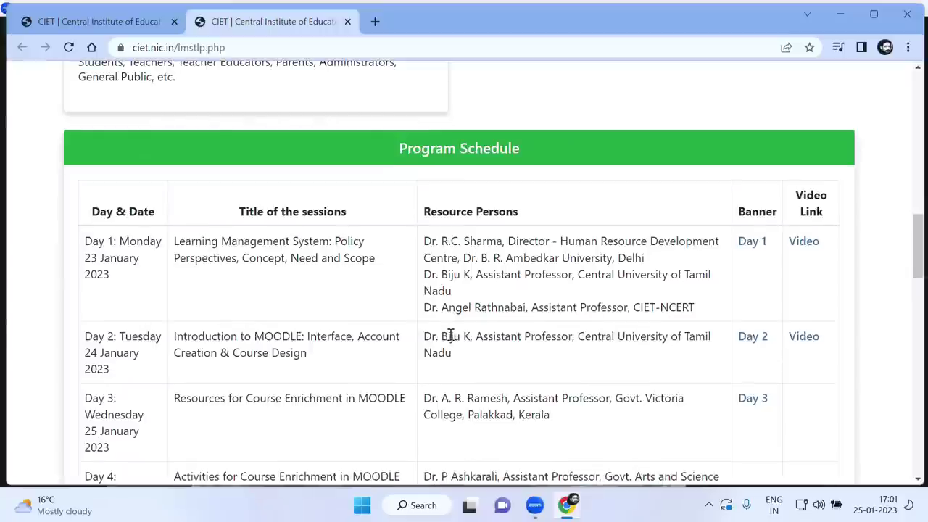
scroll(450, 334, "down", 1)
scroll(450, 334, "down", 1)
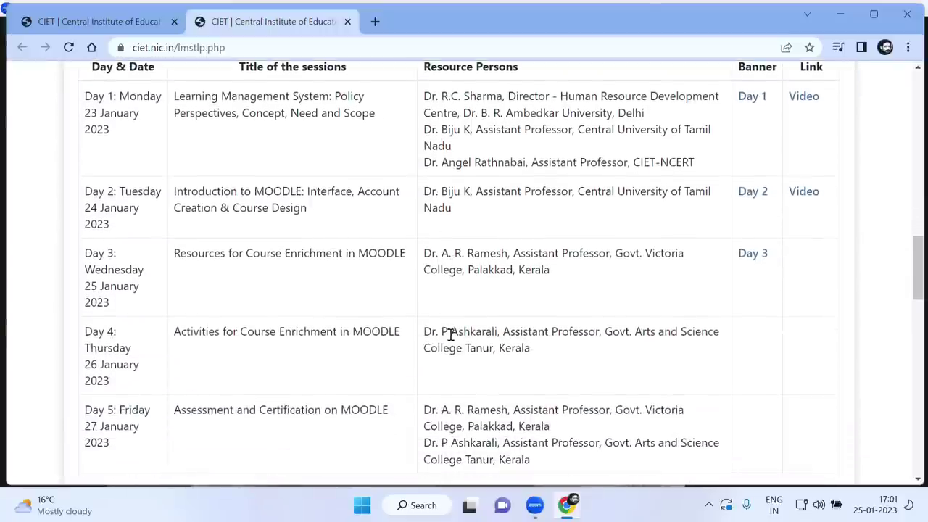
Examine the How to participate instructions, covering registration, live sessions, the post-session quiz and certification, and feedback
scroll(450, 334, "down", 1)
scroll(450, 334, "down", 2)
scroll(450, 335, "down", 2)
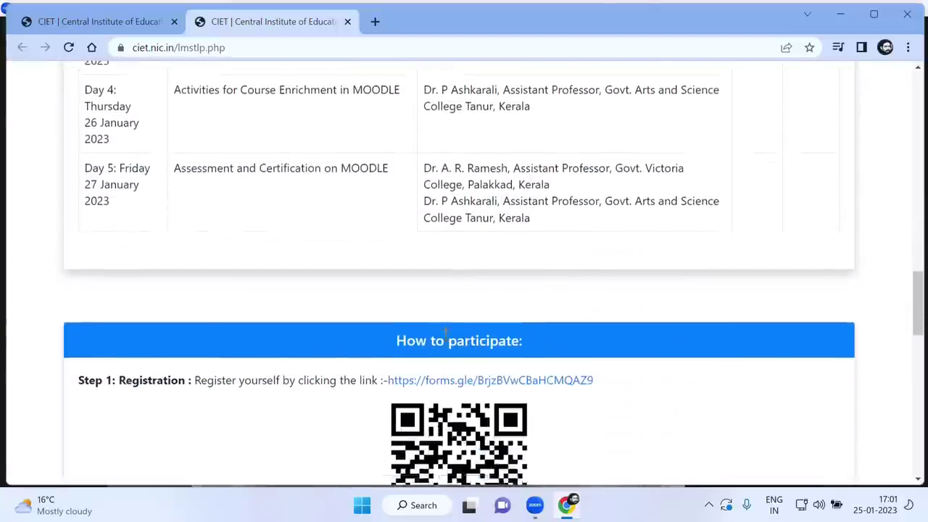
scroll(445, 340, "down", 2)
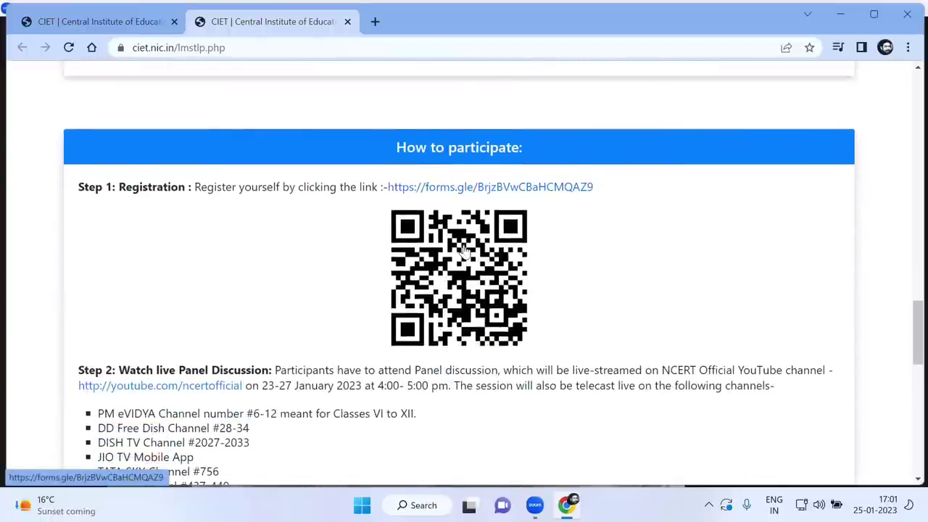
scroll(464, 250, "down", 1)
scroll(463, 250, "up", 1)
scroll(464, 250, "down", 2)
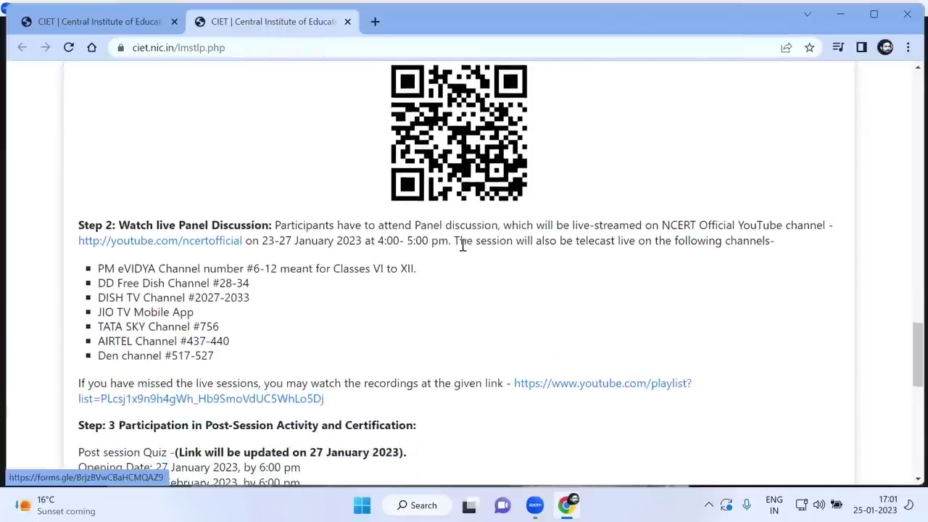
scroll(461, 245, "down", 2)
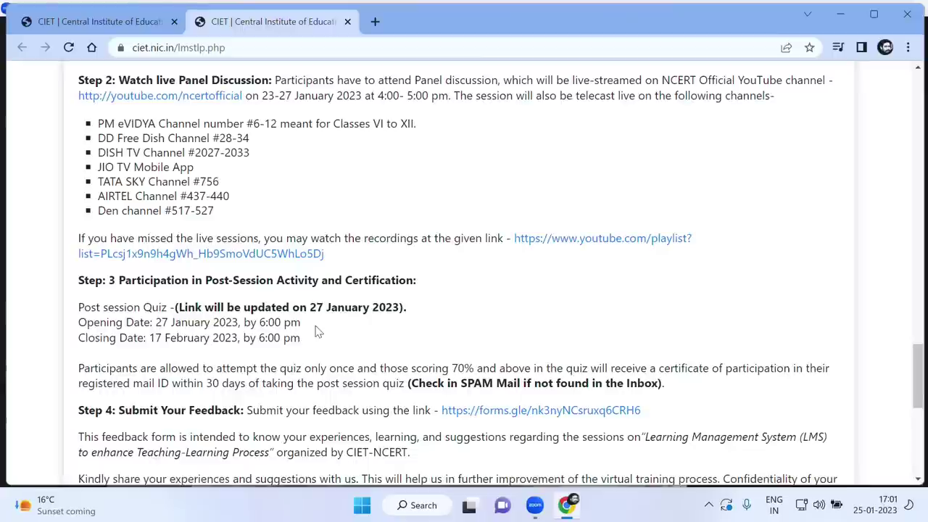
scroll(317, 331, "down", 1)
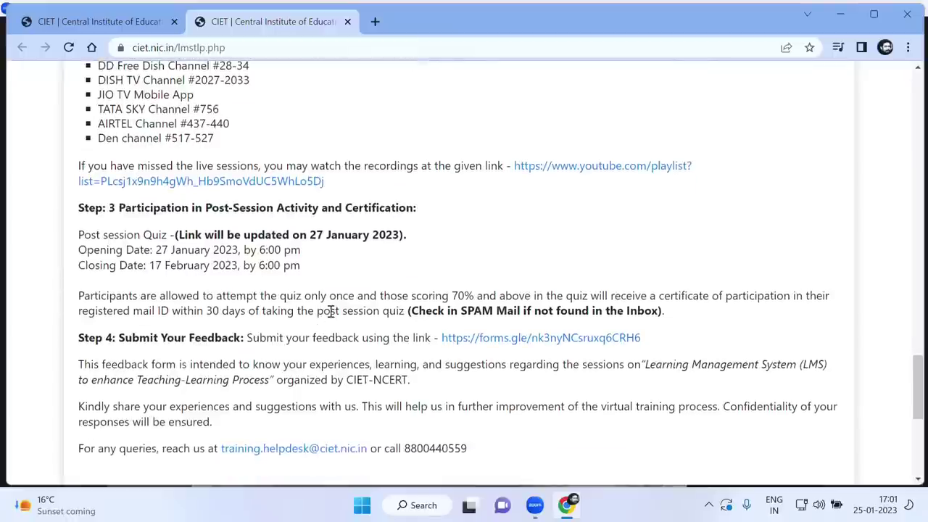